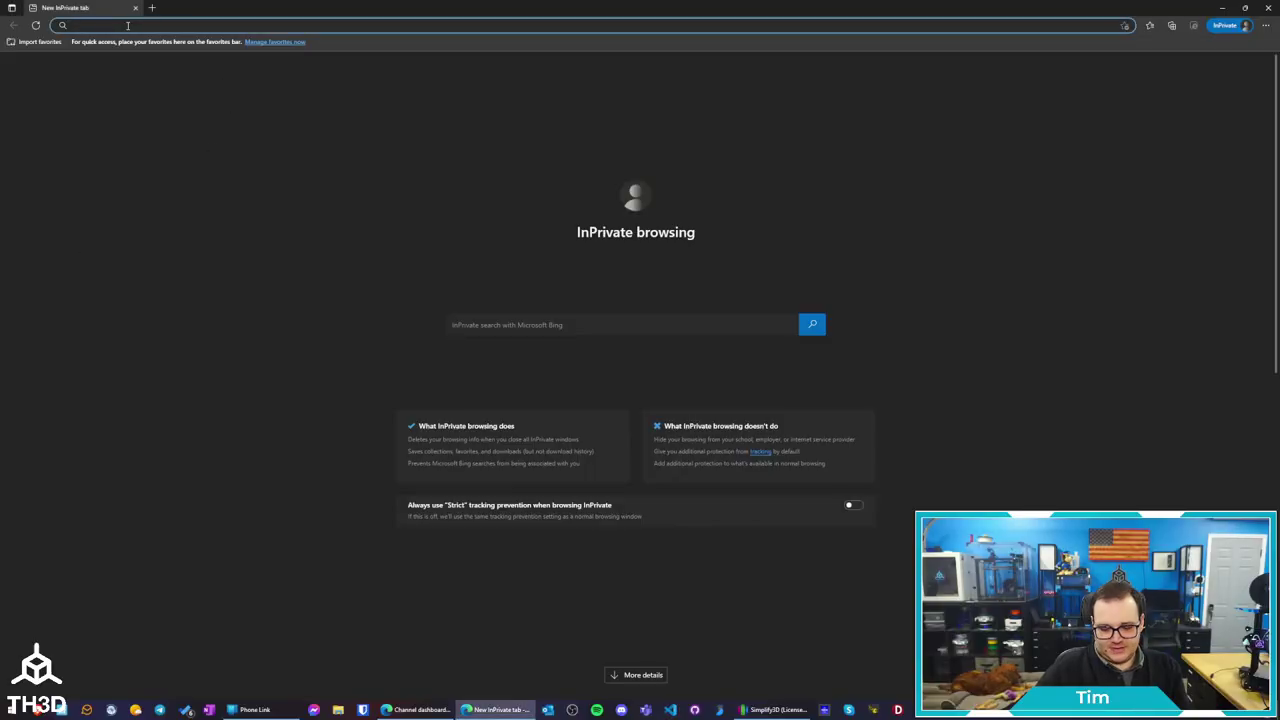
Sign in to OctoPrint at 172.16.21.115 with the username and password, ticking Remember me
type("172.16.21.115")
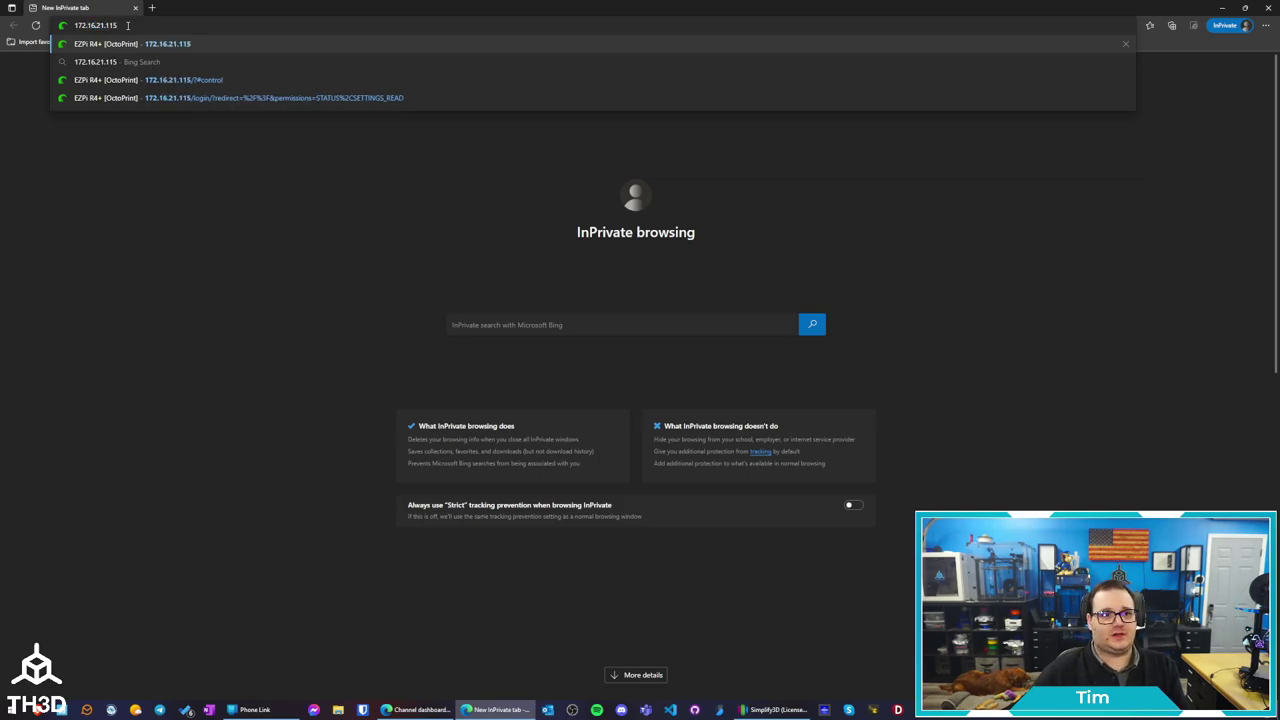
key("Return")
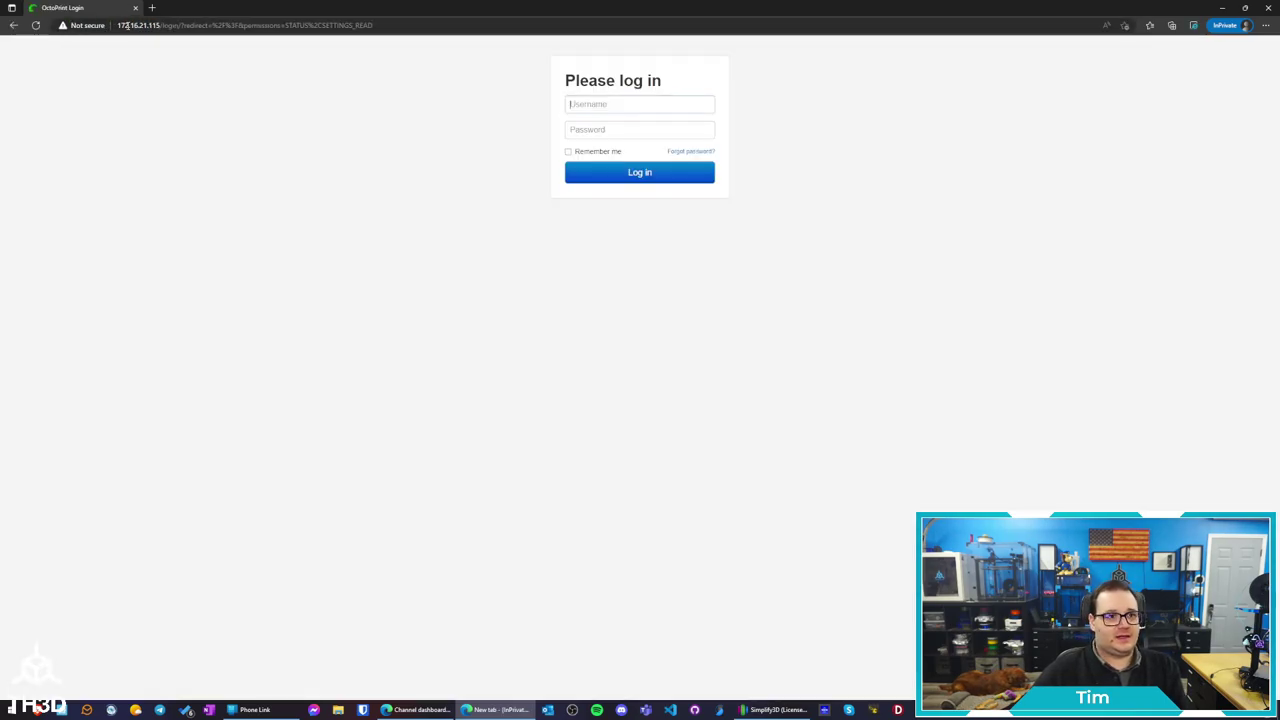
left_click(616, 103)
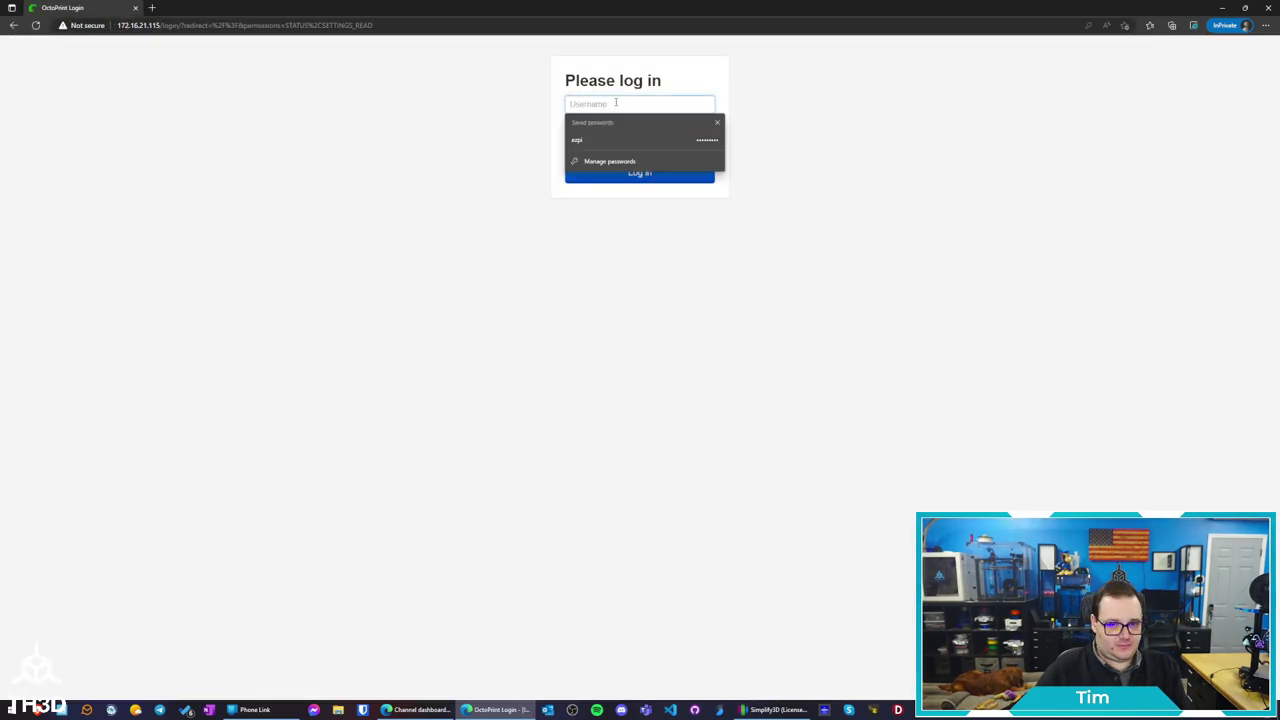
key("Tab")
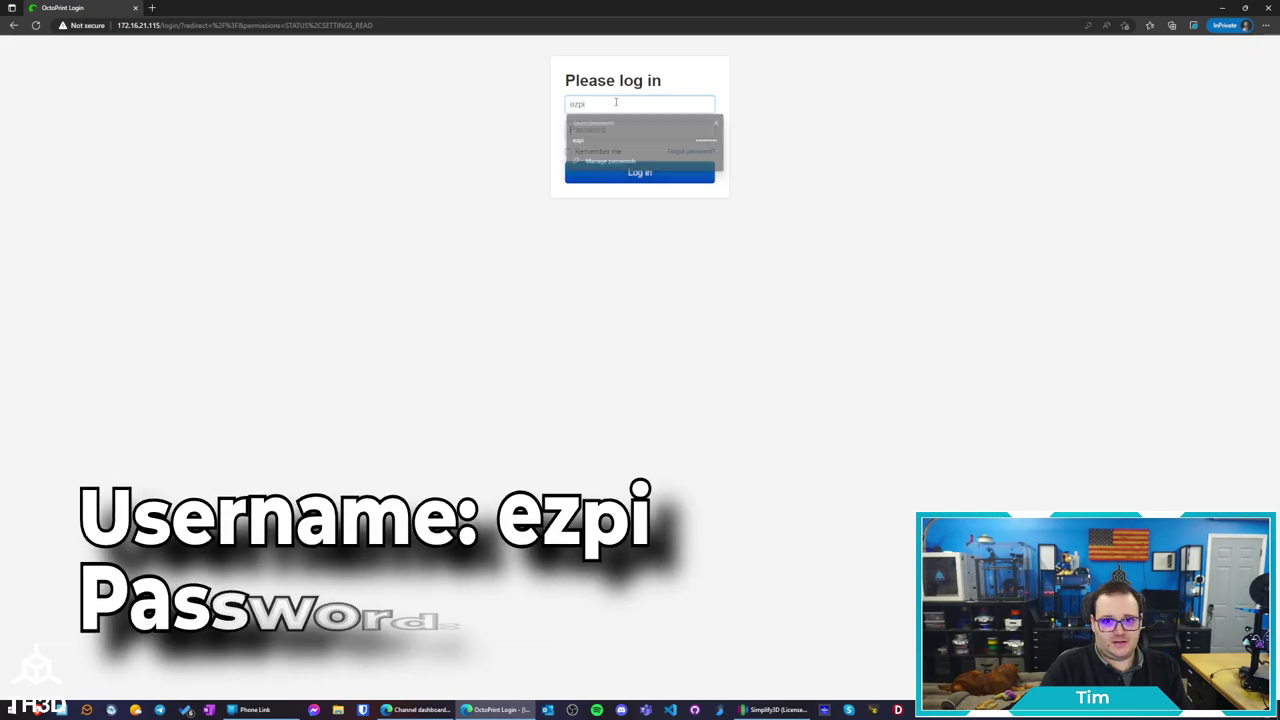
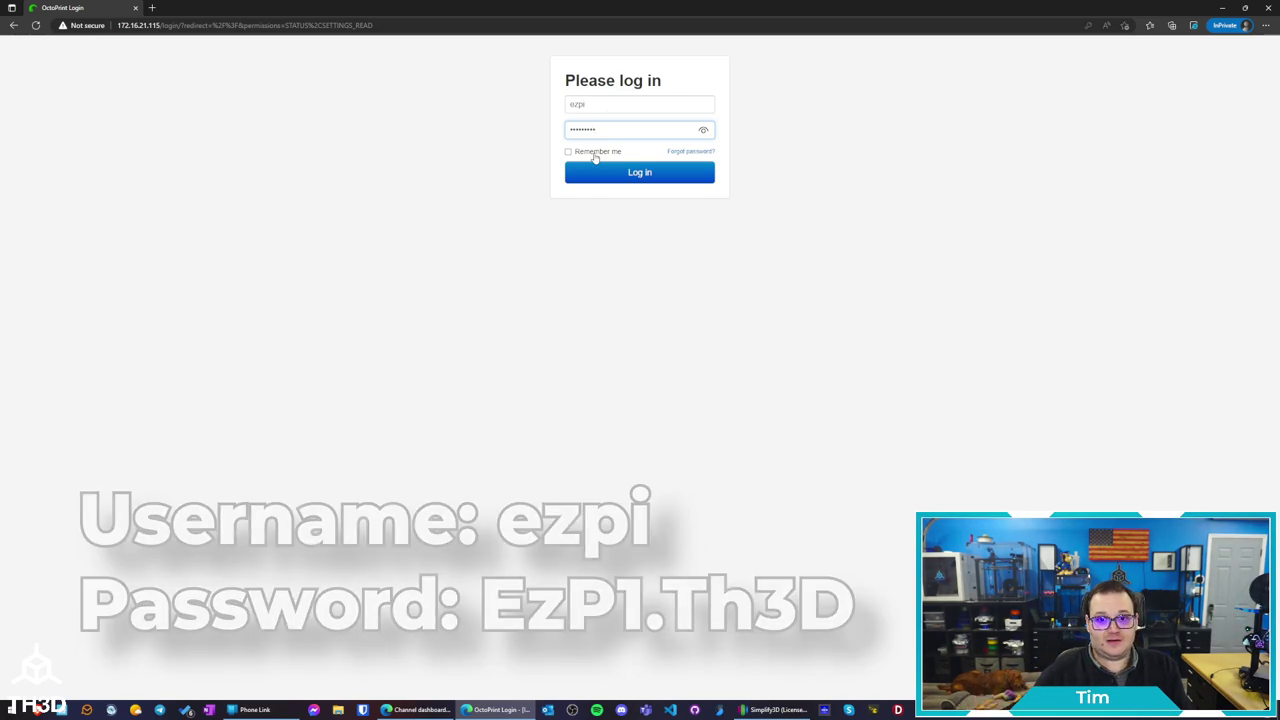
left_click(595, 153)
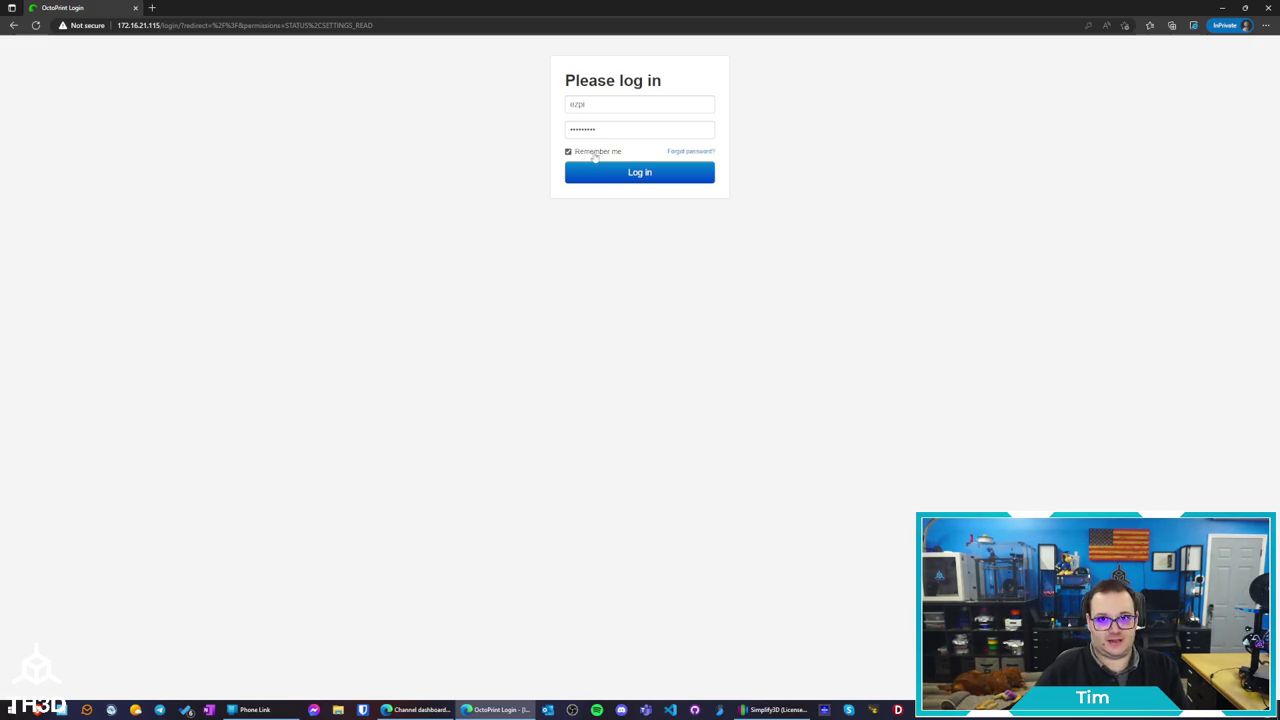
left_click(600, 177)
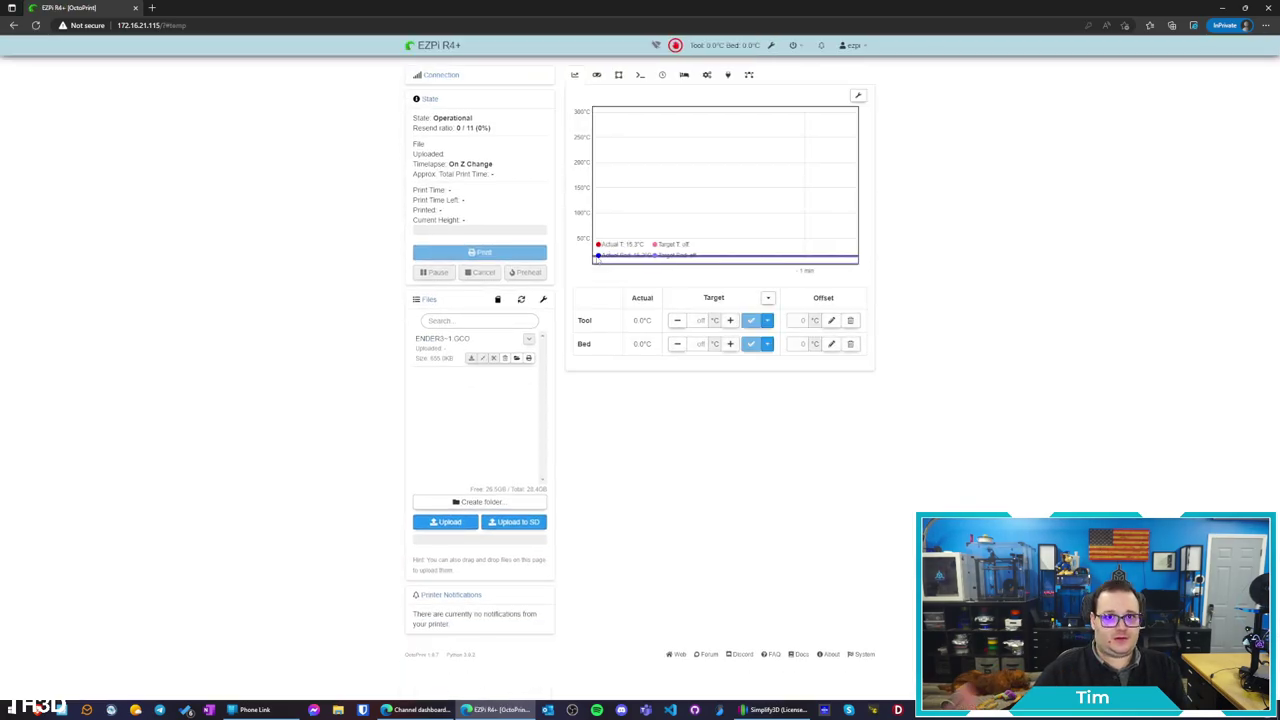
double_click(451, 119)
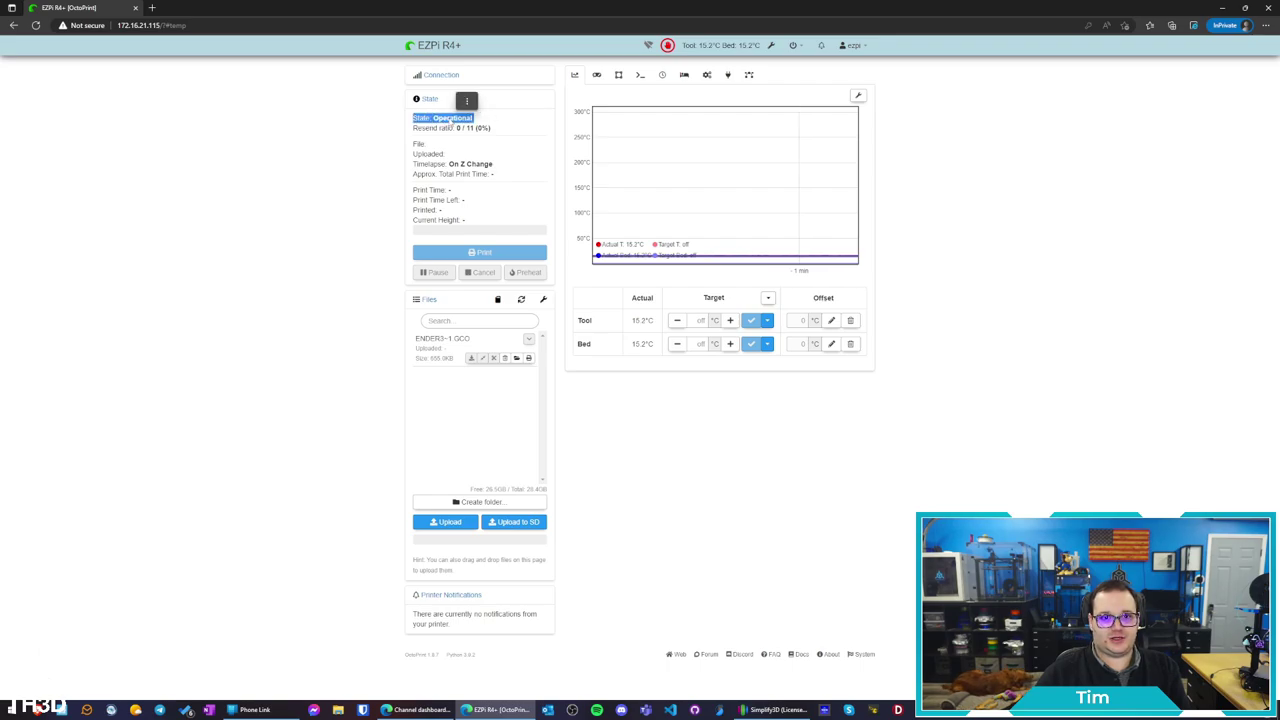
left_click(445, 86)
left_click(443, 80)
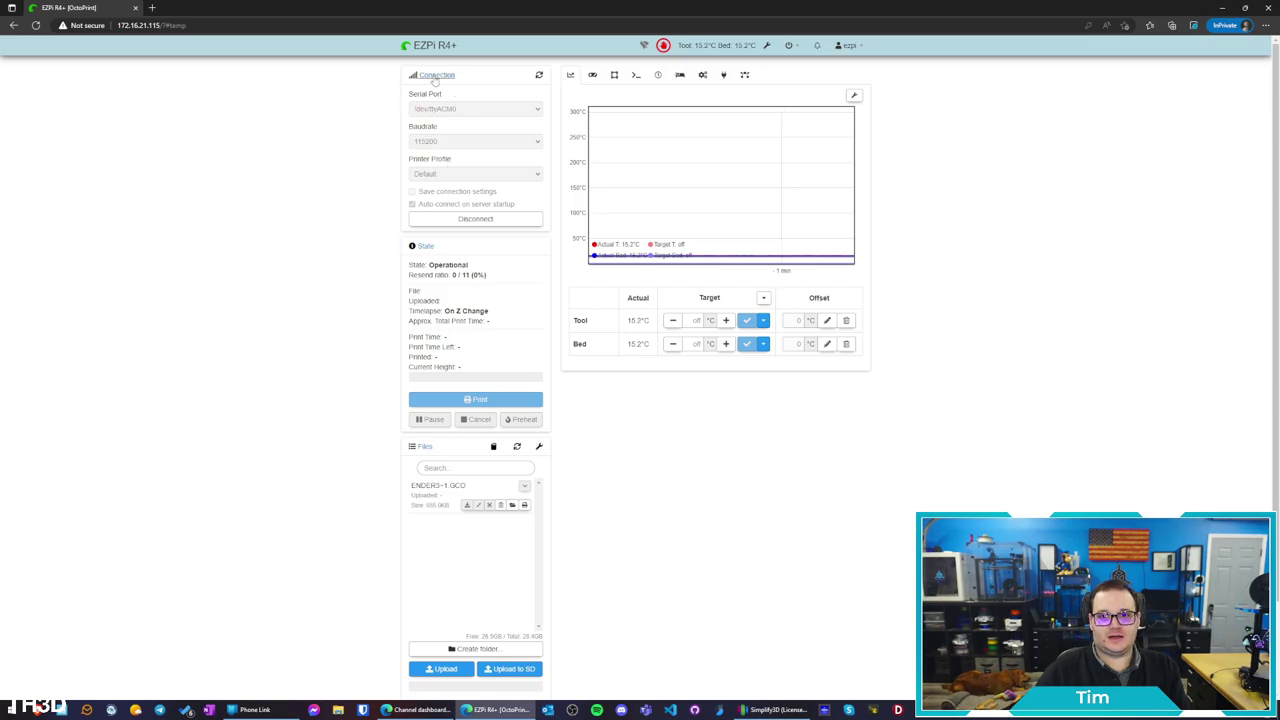
left_click(435, 77)
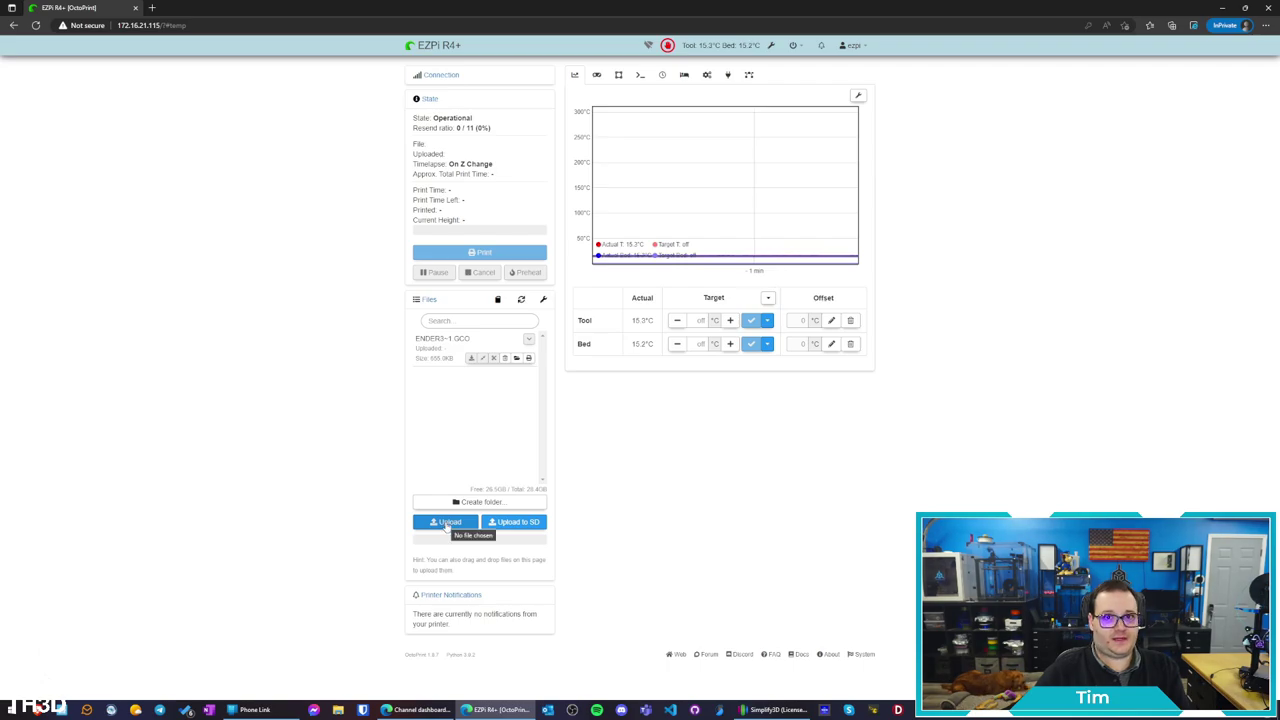
Upload the E3P PLA PRINT IN BLUE EZPi BUTTONS G-code and let Arc Welder create its .aw.gcode version
left_click(447, 522)
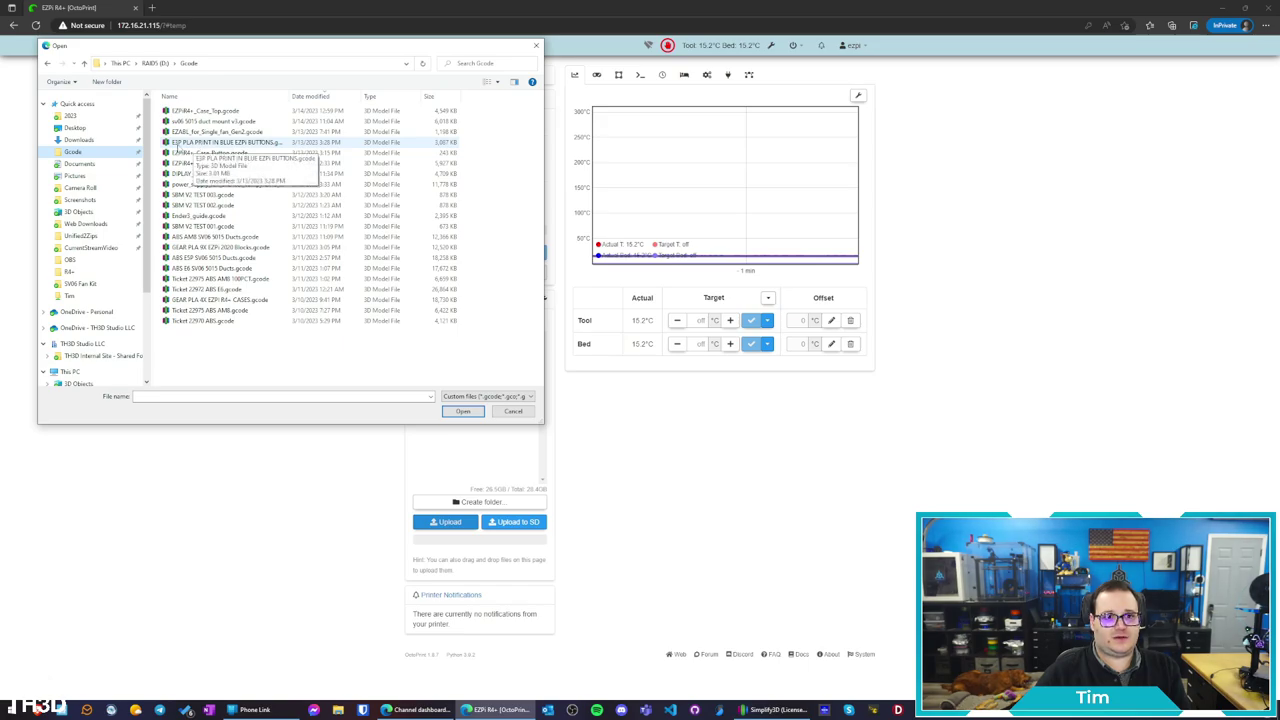
double_click(176, 143)
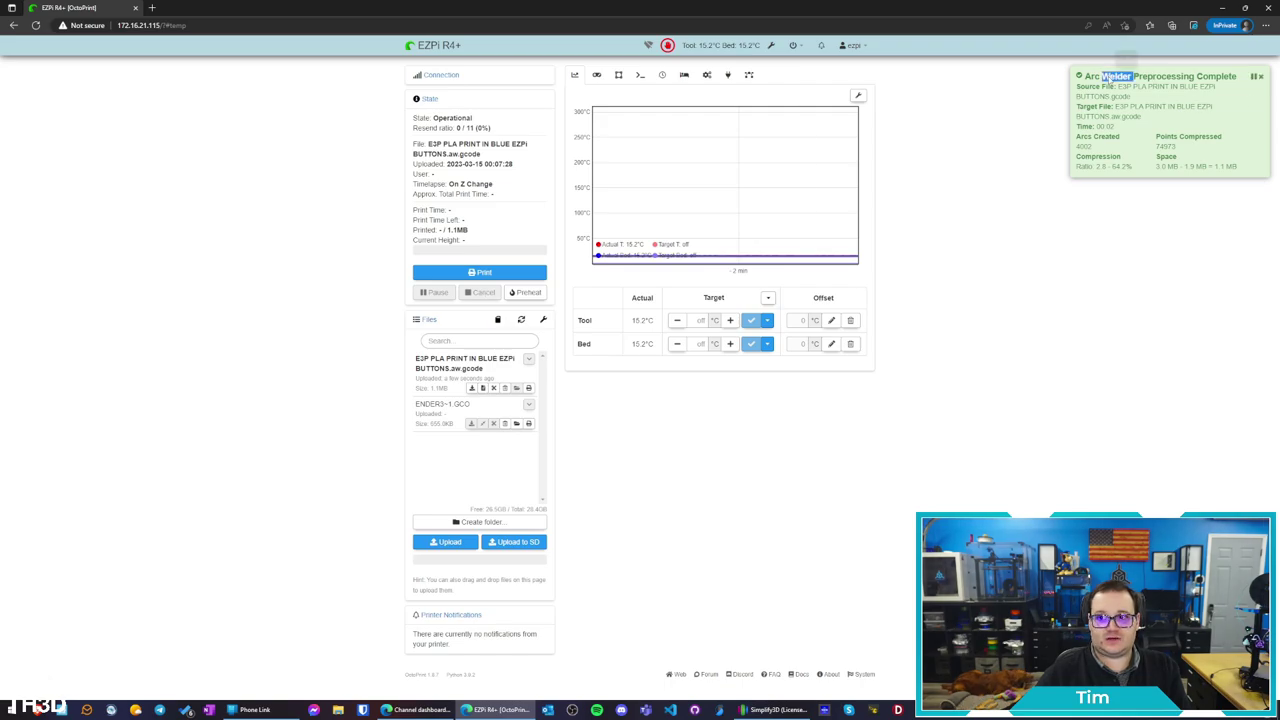
triple_click(1110, 76)
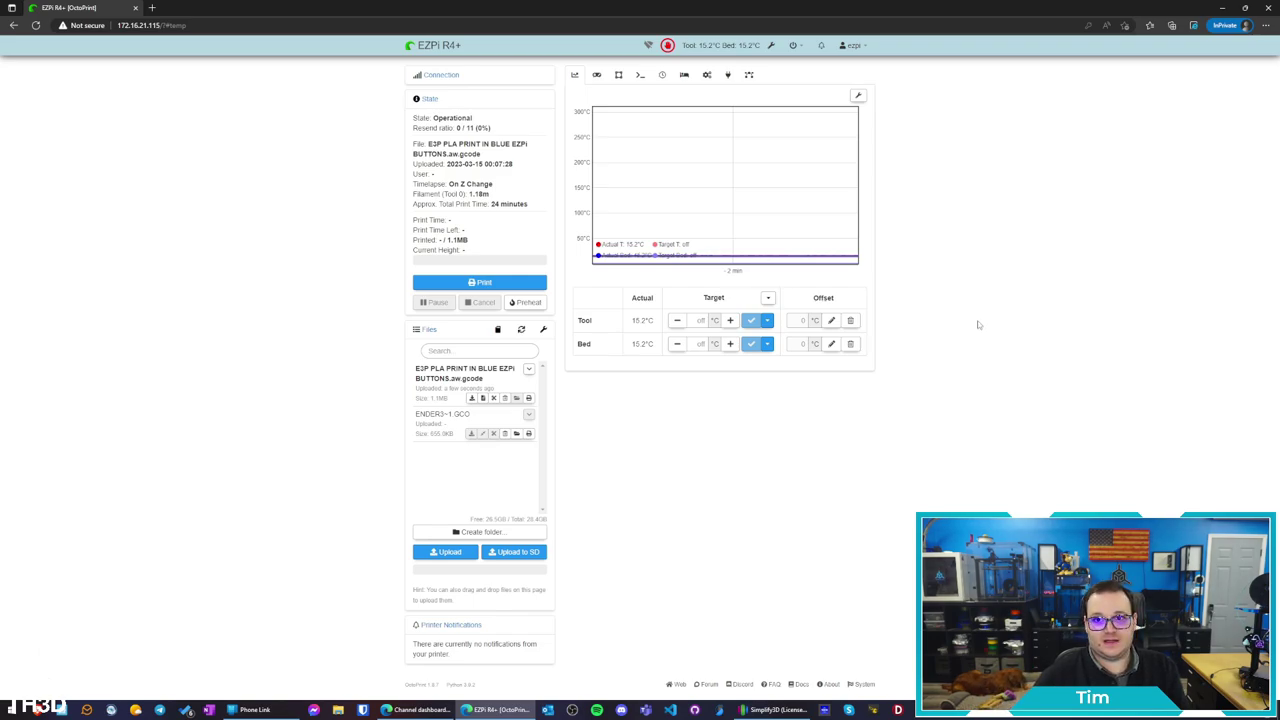
left_click(769, 48)
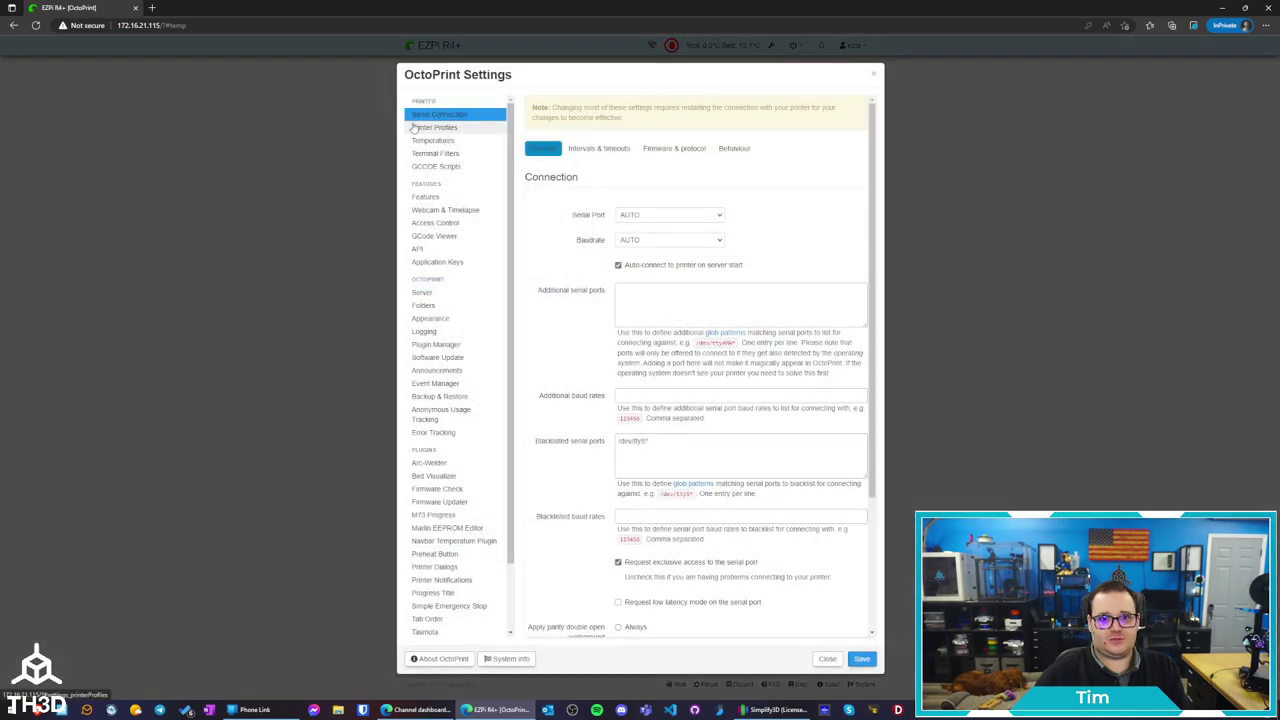
Rename the Default printer profile to 'Tims EZEnder-3' with model Ender 3, then save
left_click(415, 128)
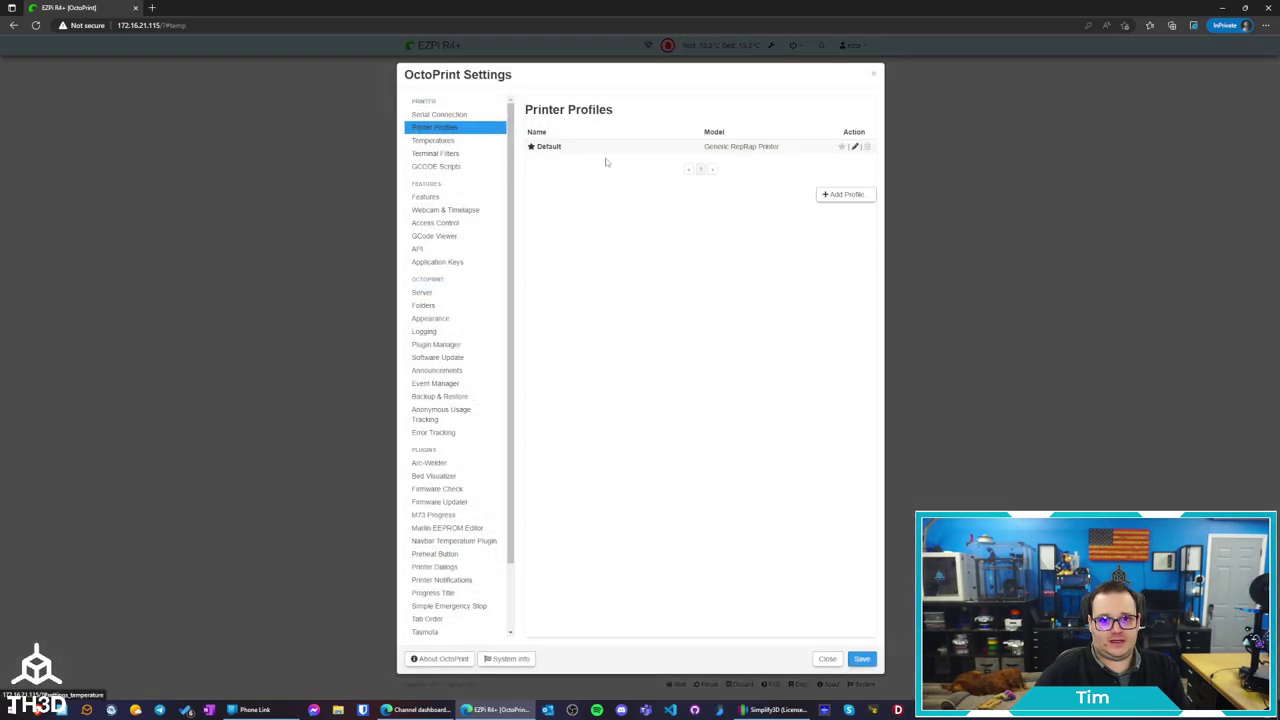
left_click(855, 147)
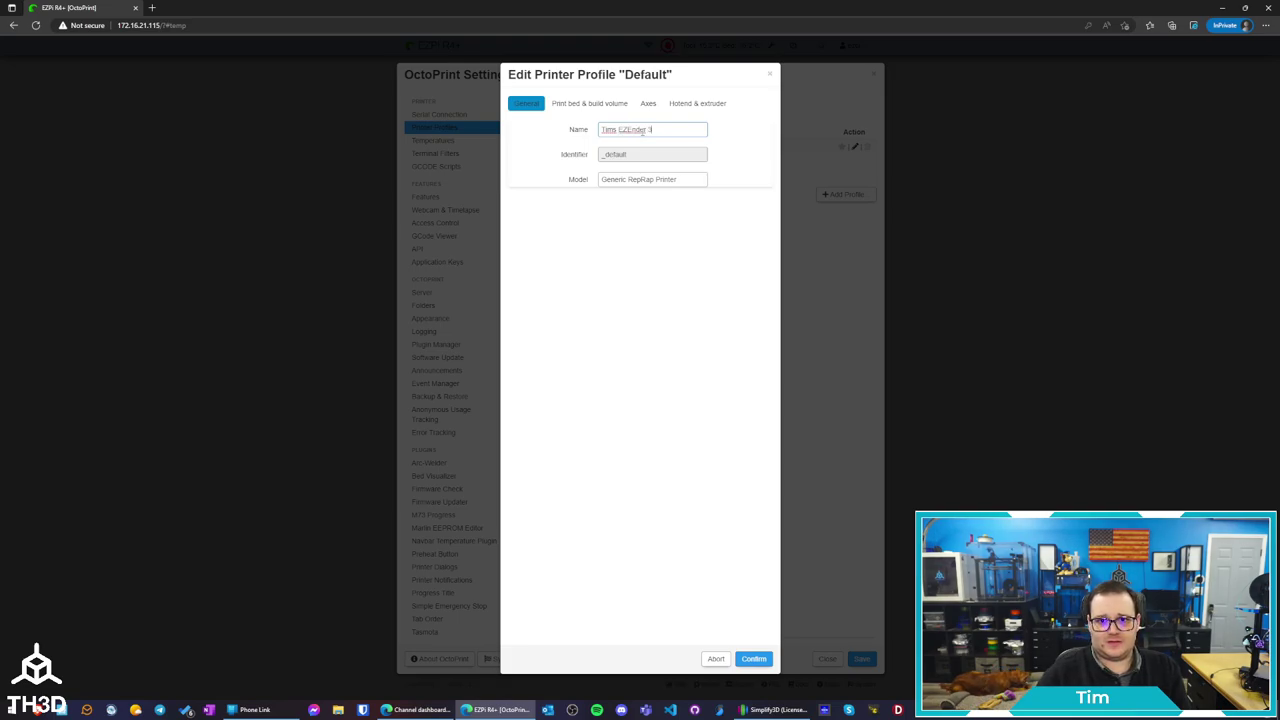
triple_click(634, 179)
type("Ender 3")
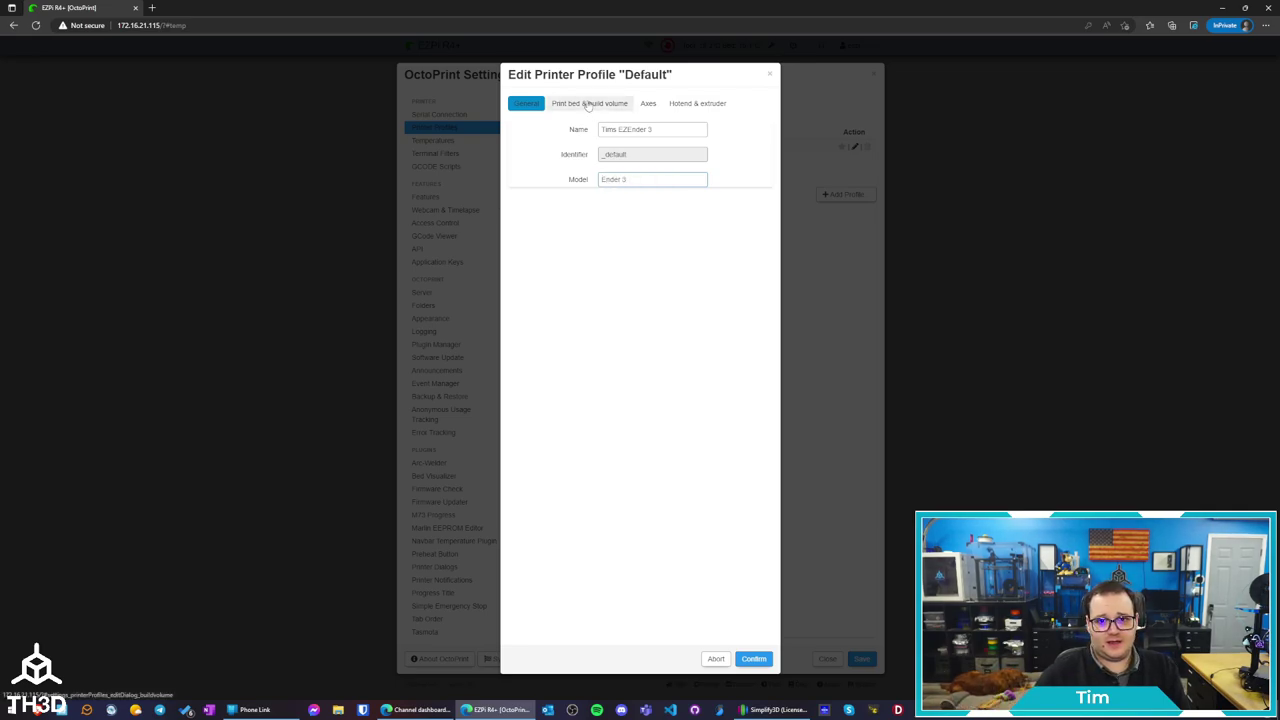
left_click(560, 103)
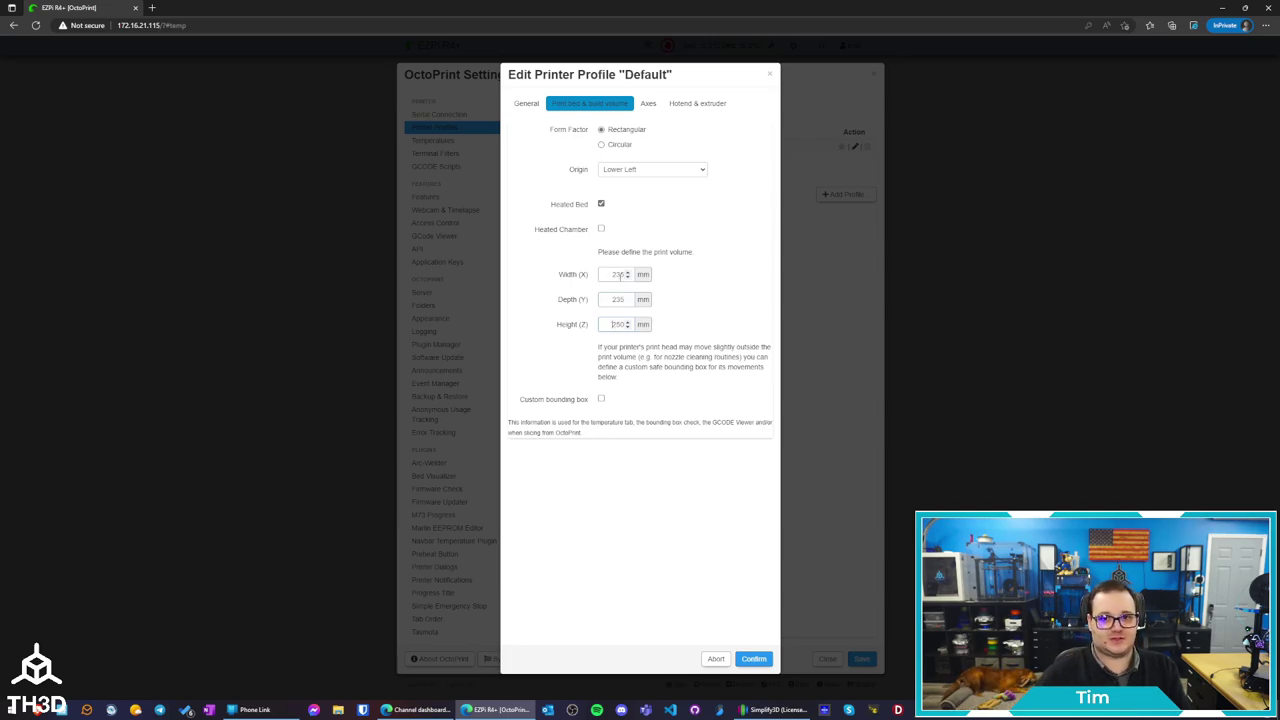
left_click(694, 104)
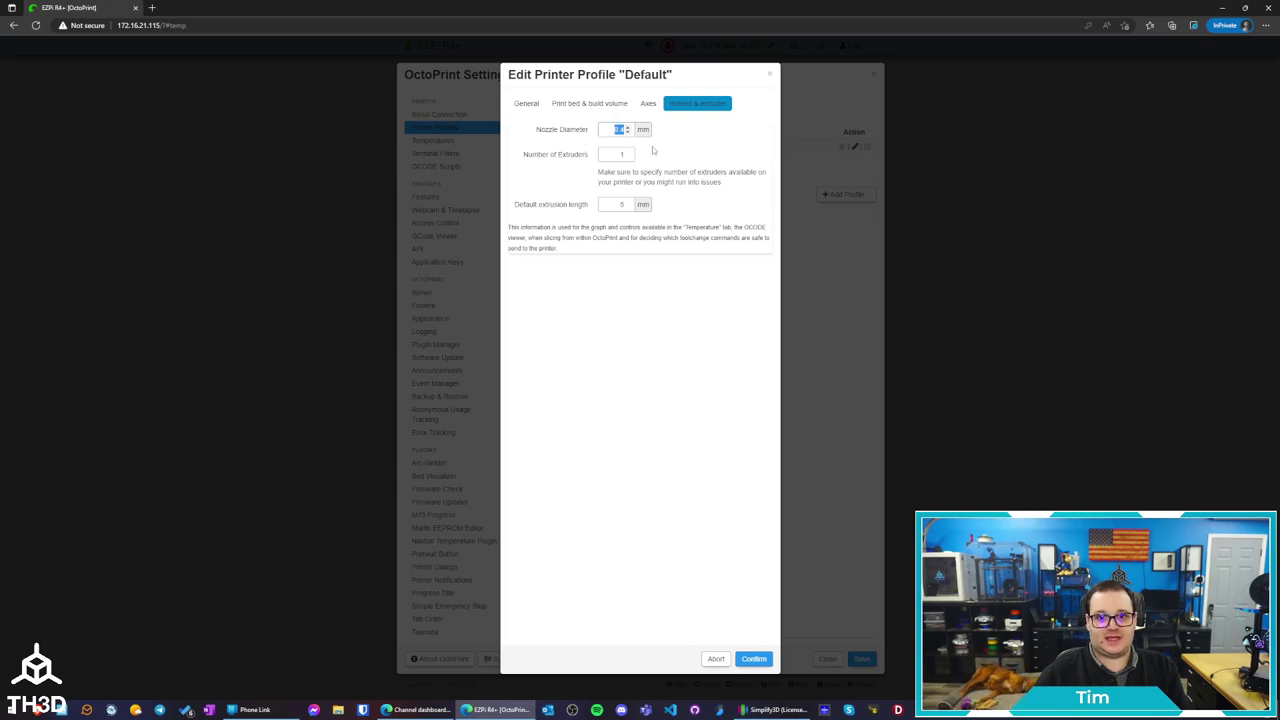
key("Tab")
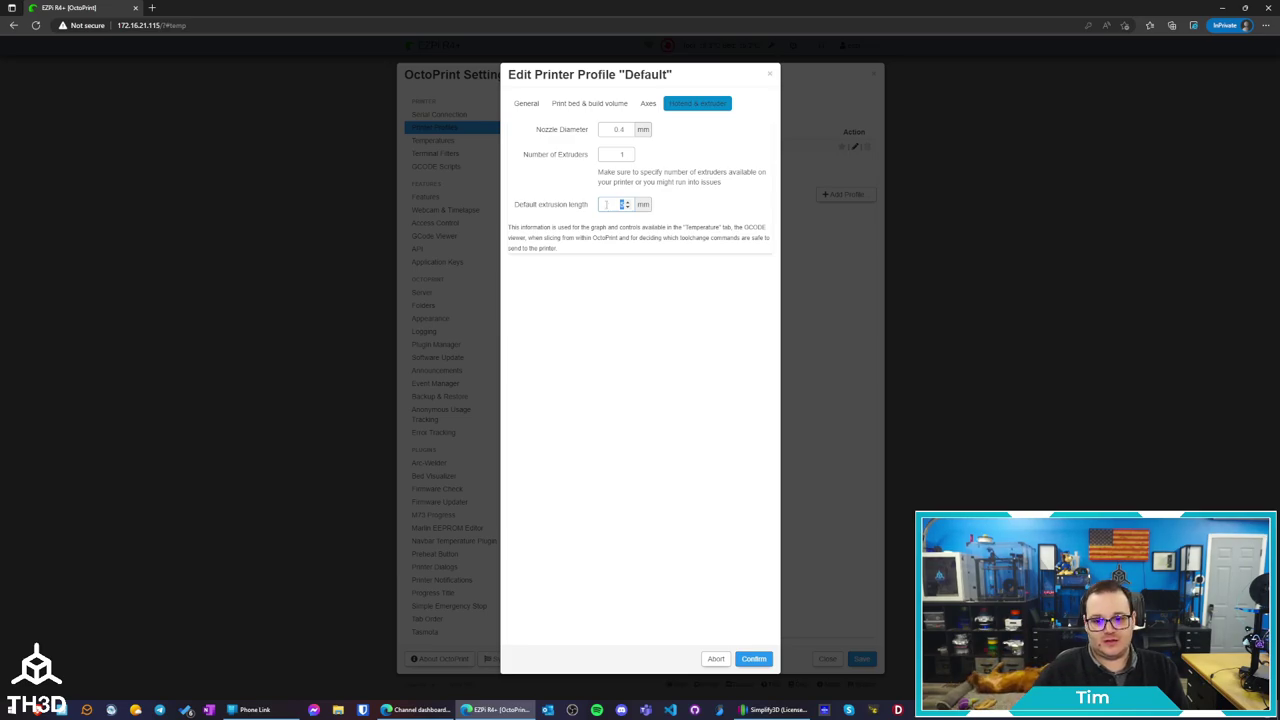
left_click(753, 658)
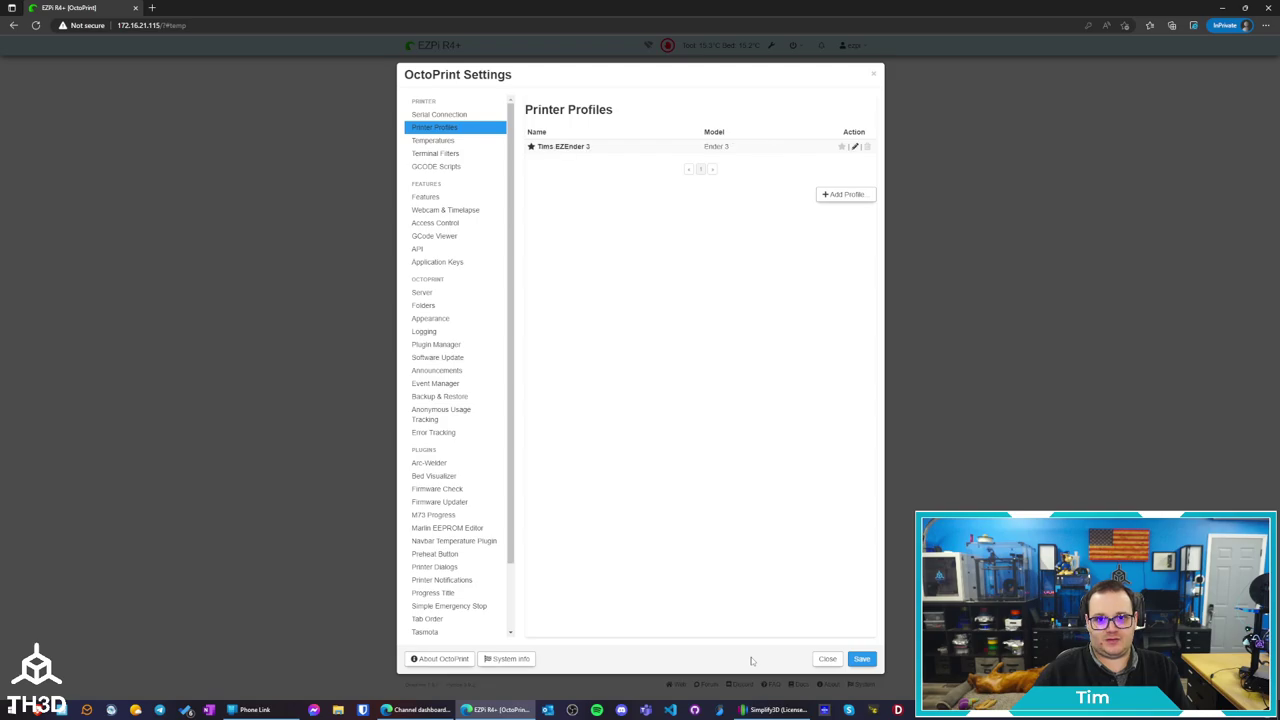
left_click(863, 661)
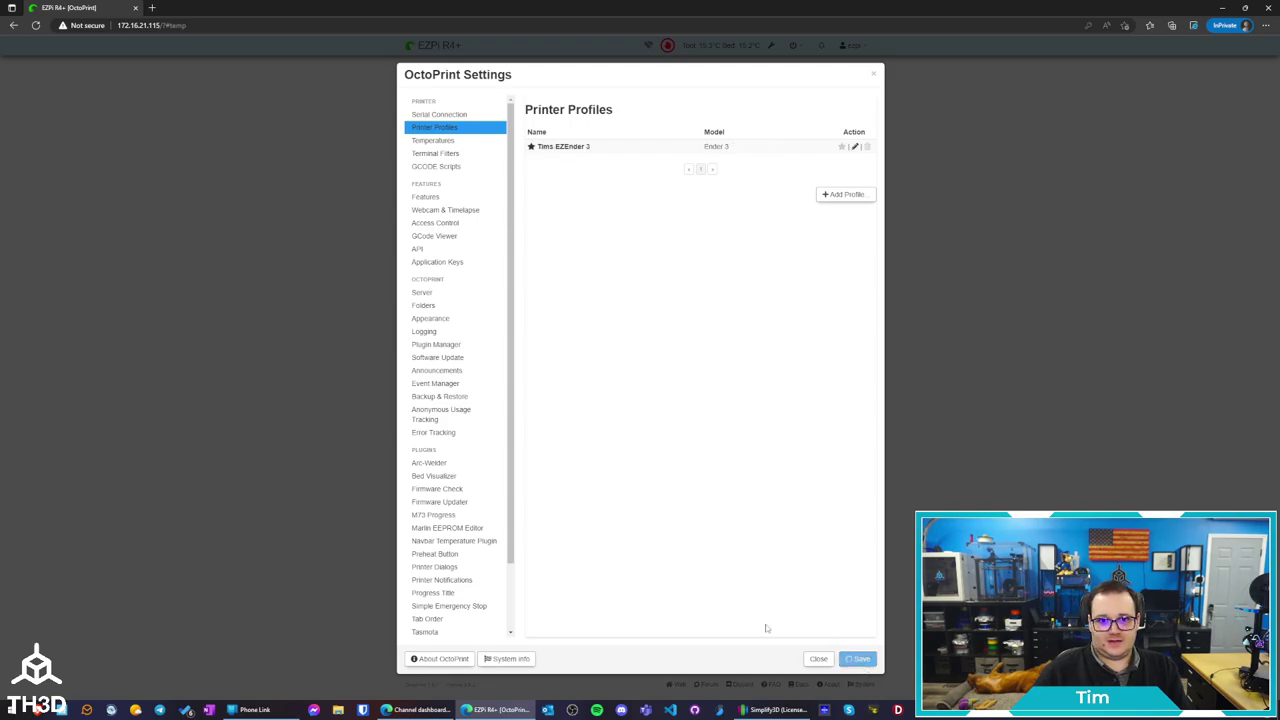
Check the tool temperature preset list, then return to the OctoPrint settings
scroll(766, 628, "up", 6, "ctrl")
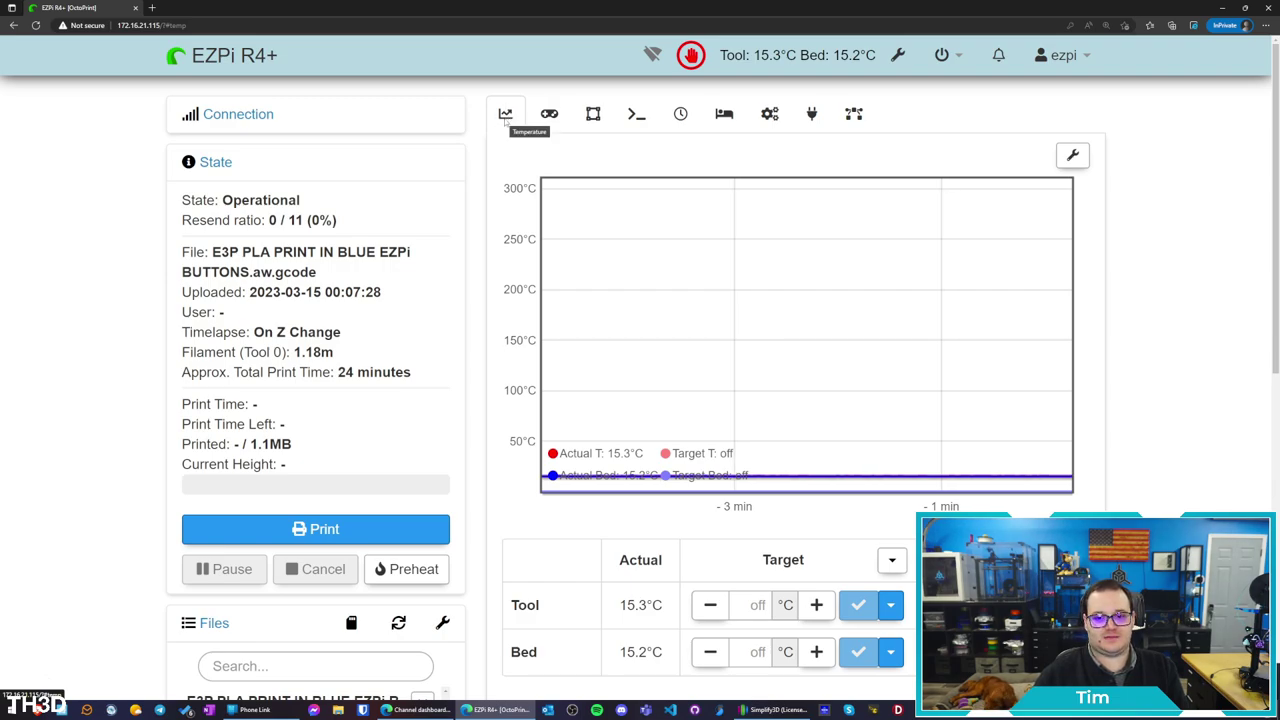
scroll(880, 420, "down", 2)
left_click(899, 406)
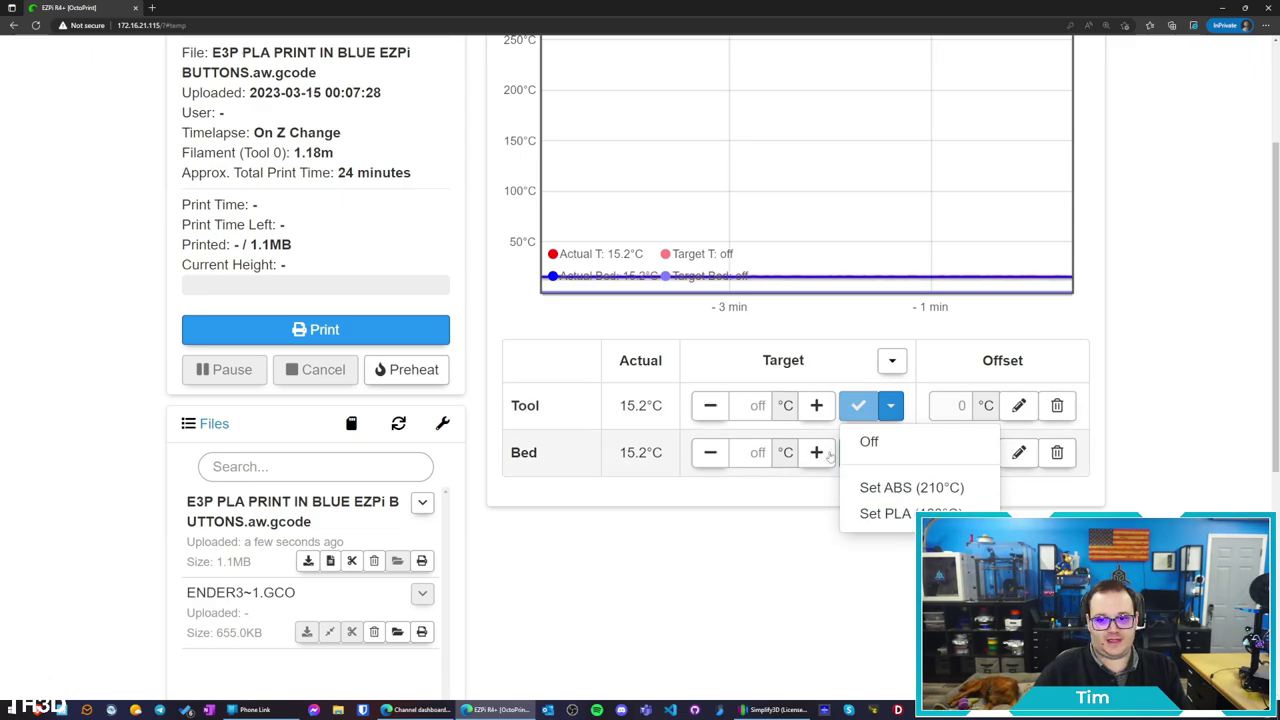
left_click(720, 562)
scroll(728, 555, "up", 2)
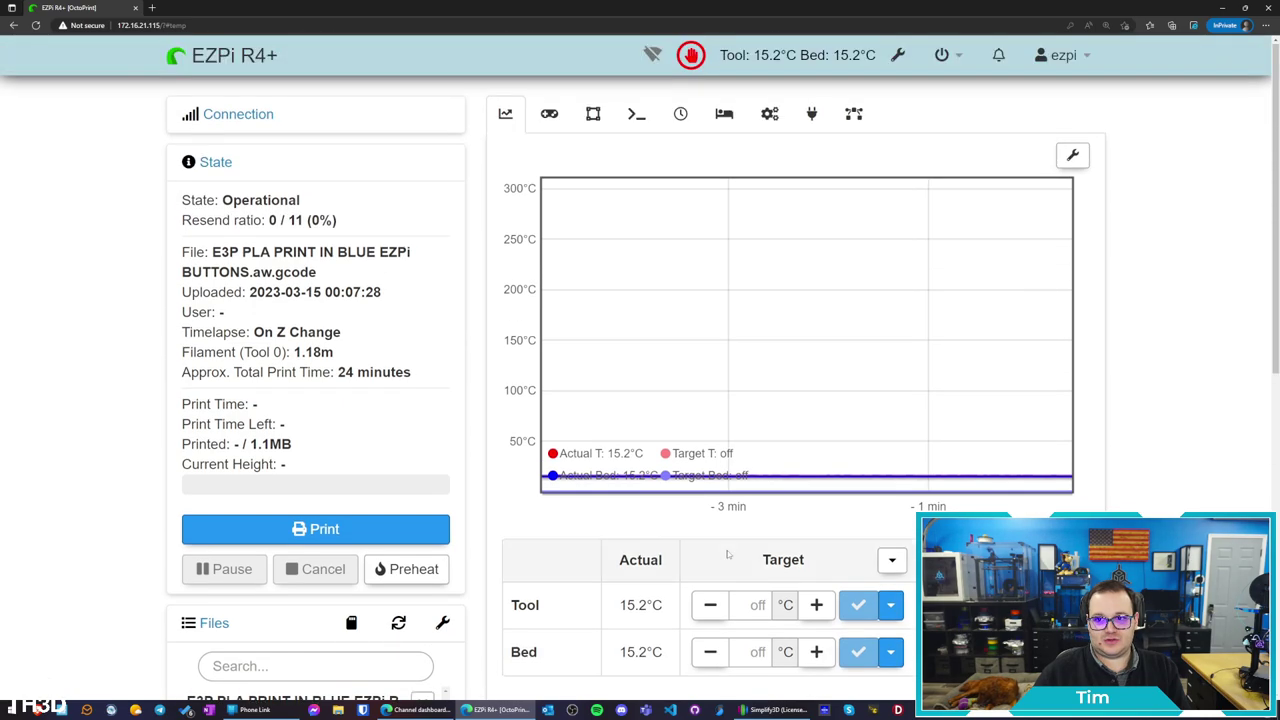
left_click(897, 56)
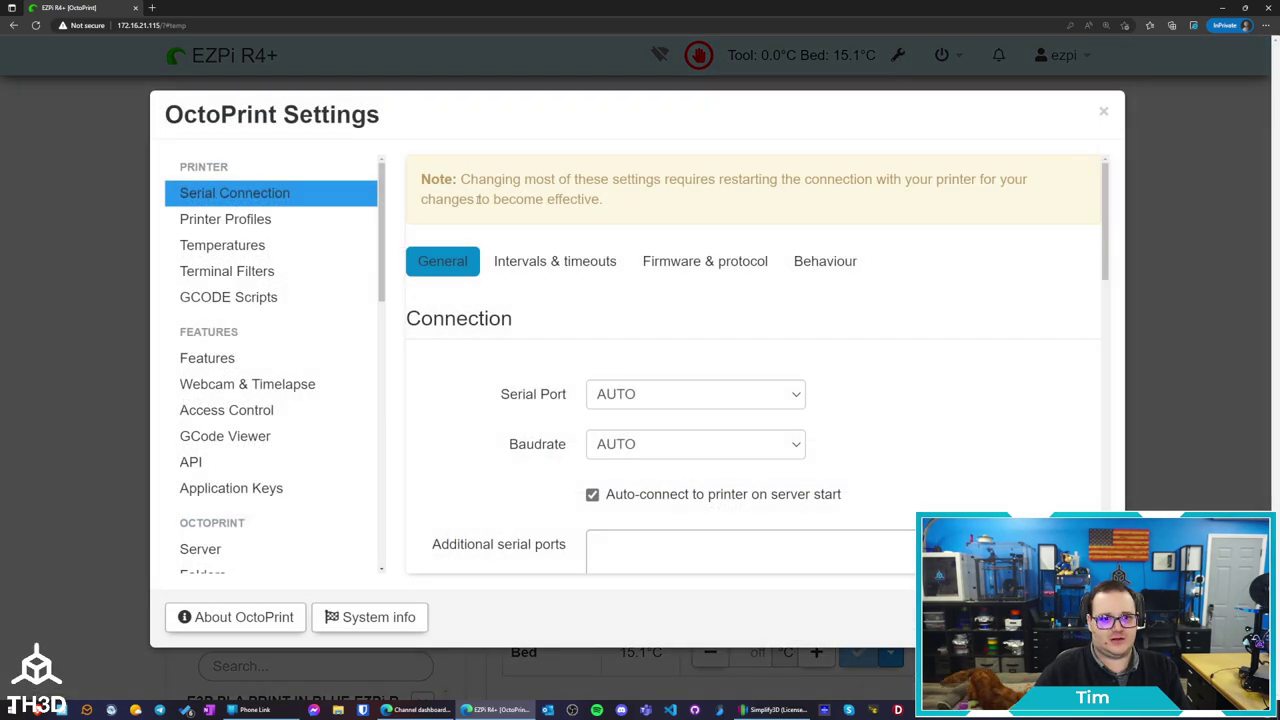
Set the ABS preset extruder to 240 °C and the PLA preset extruder to 230 °C
left_click(276, 247)
scroll(593, 530, "down", 1)
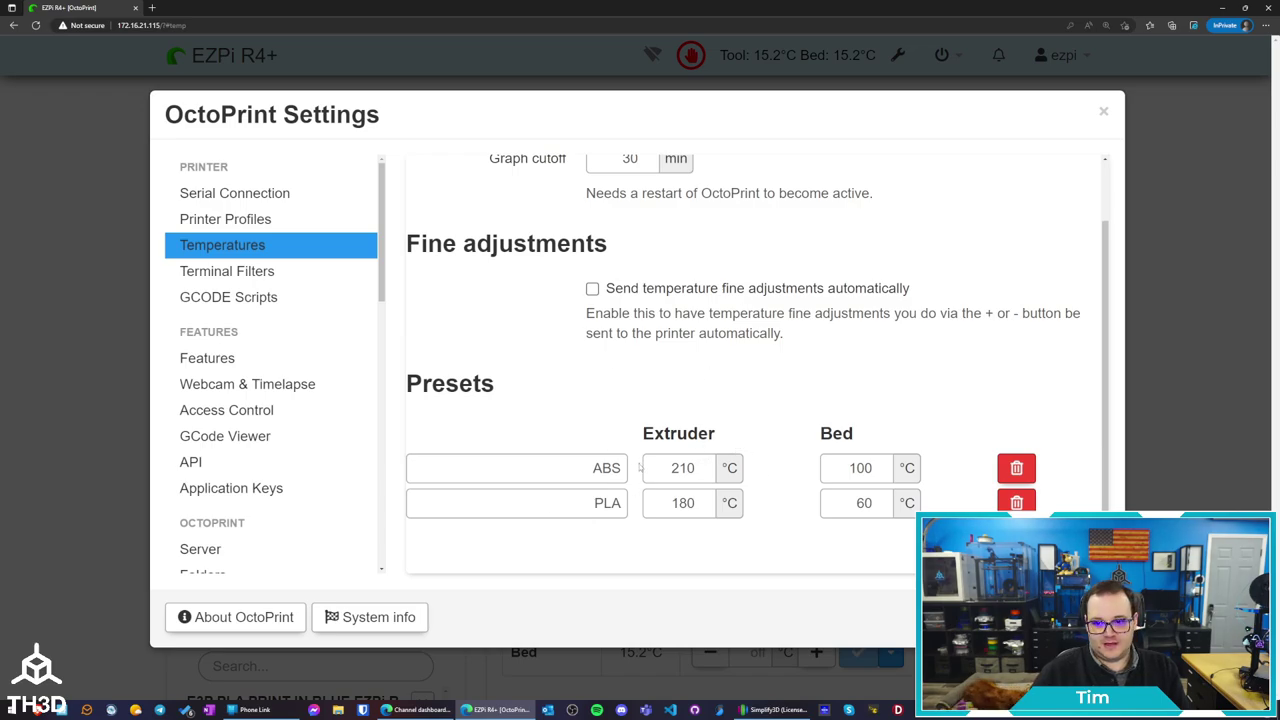
double_click(668, 468)
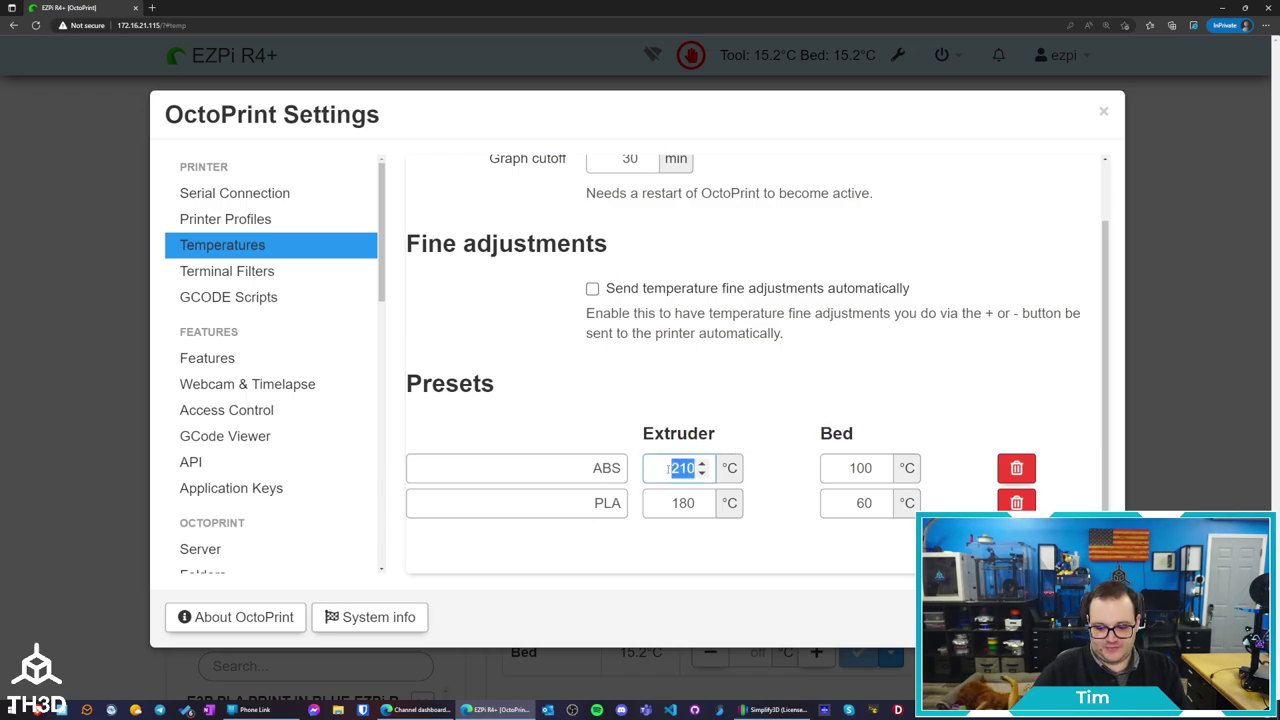
type("240")
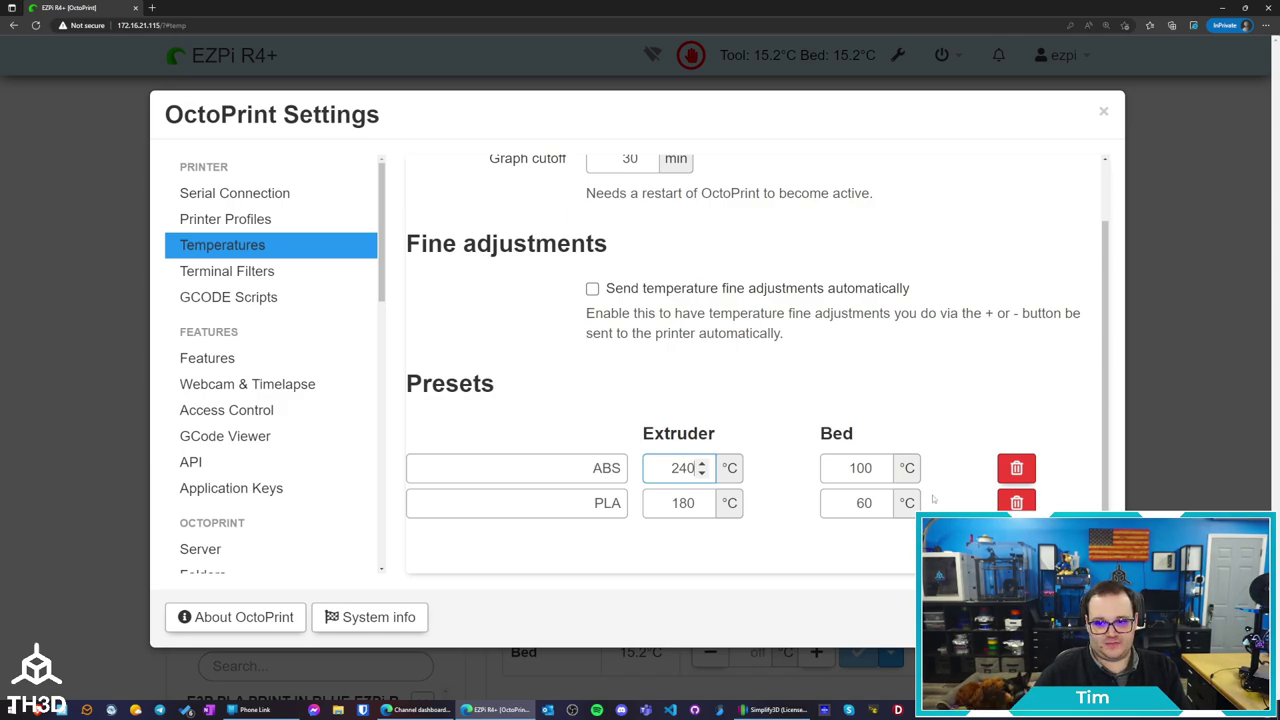
key("Tab")
double_click(683, 503)
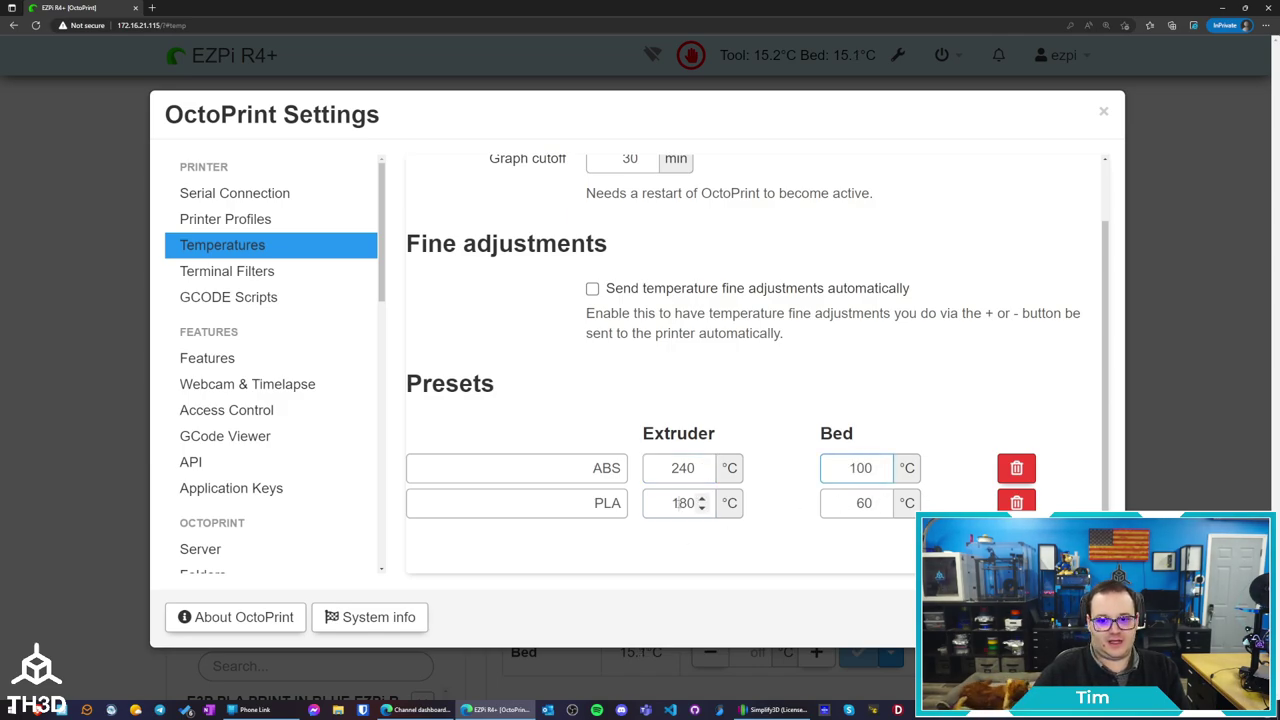
type("230")
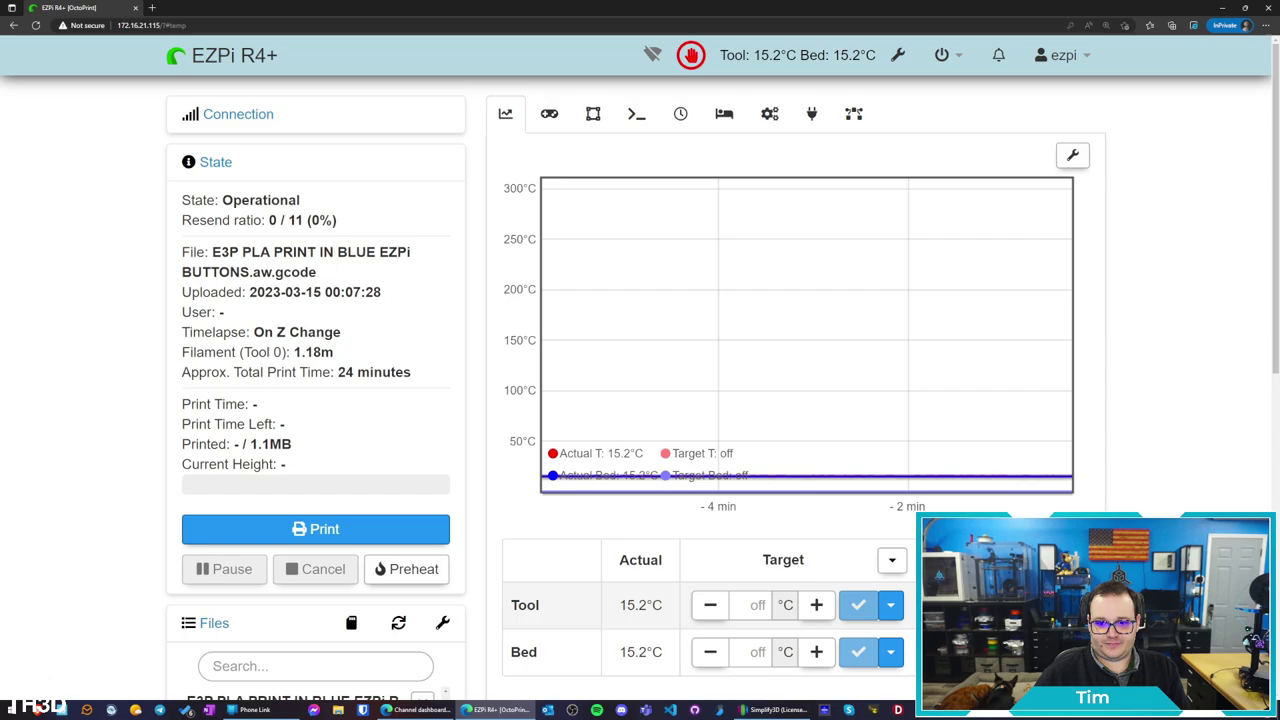
Apply the PLA preset to both hotend (230 °C) and bed (60 °C) targets
scroll(880, 220, "down", 4)
left_click(890, 206)
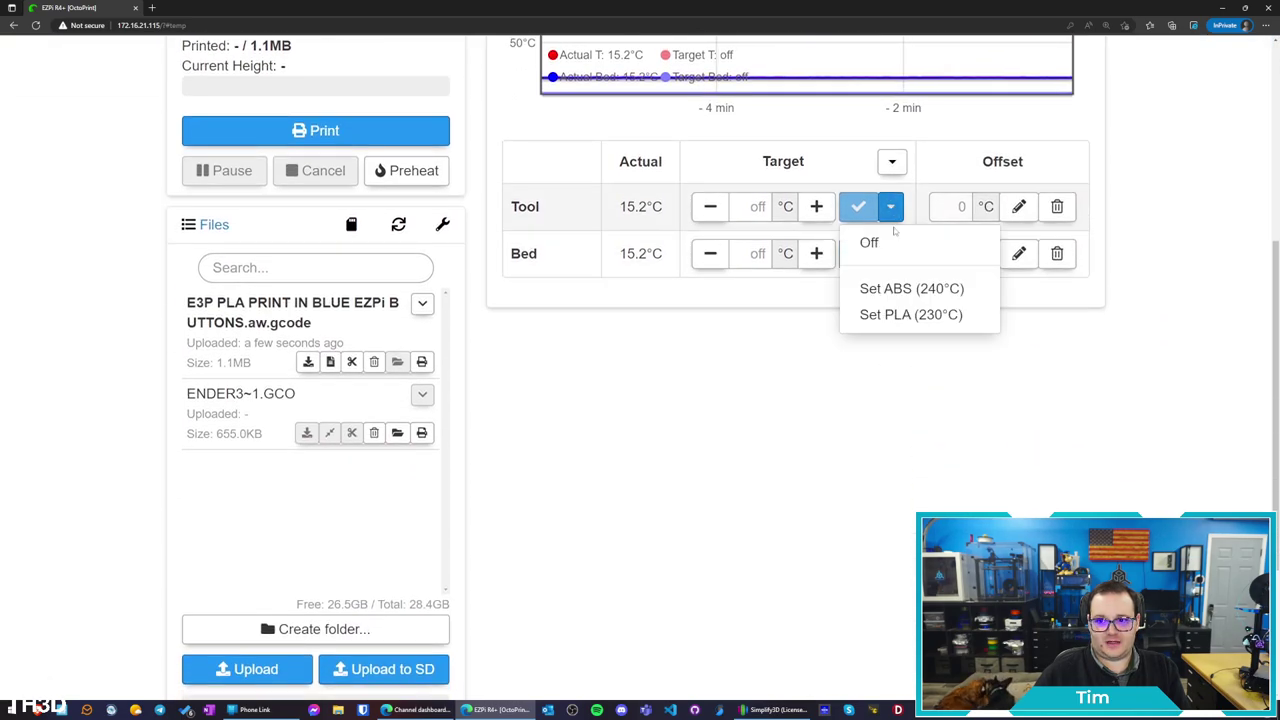
scroll(886, 314, "up", 3)
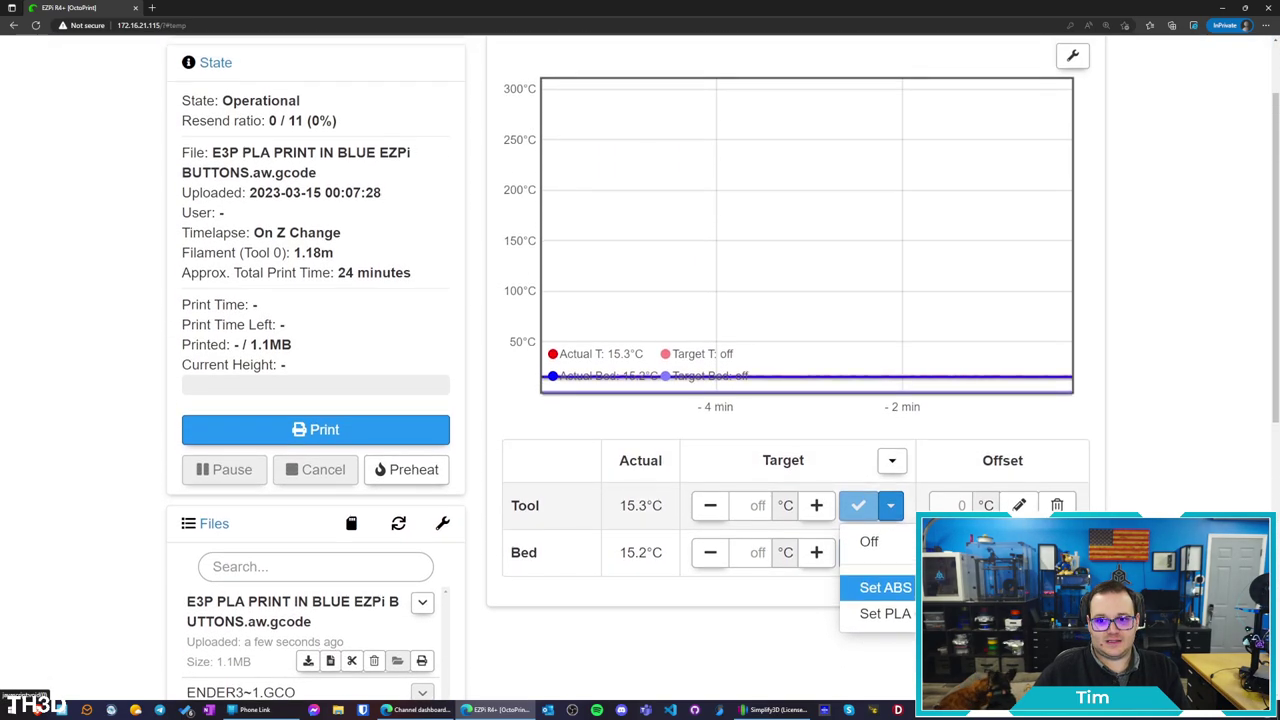
left_click(885, 613)
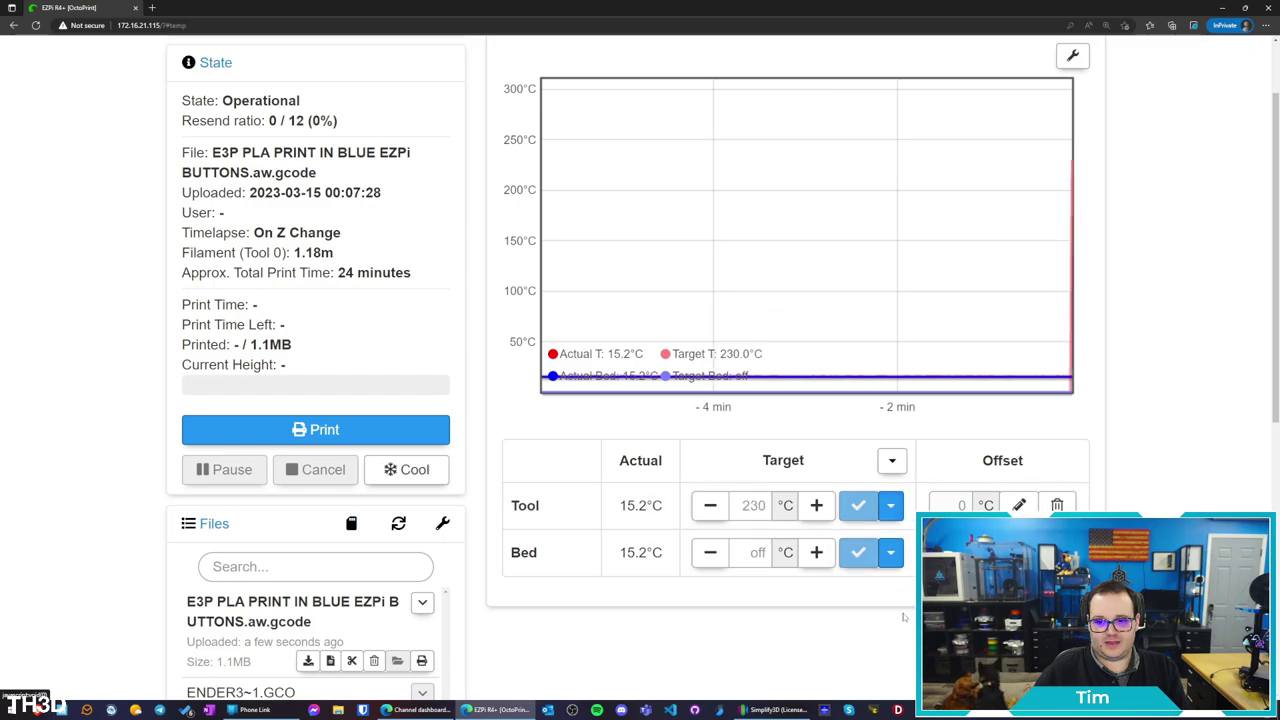
left_click(890, 552)
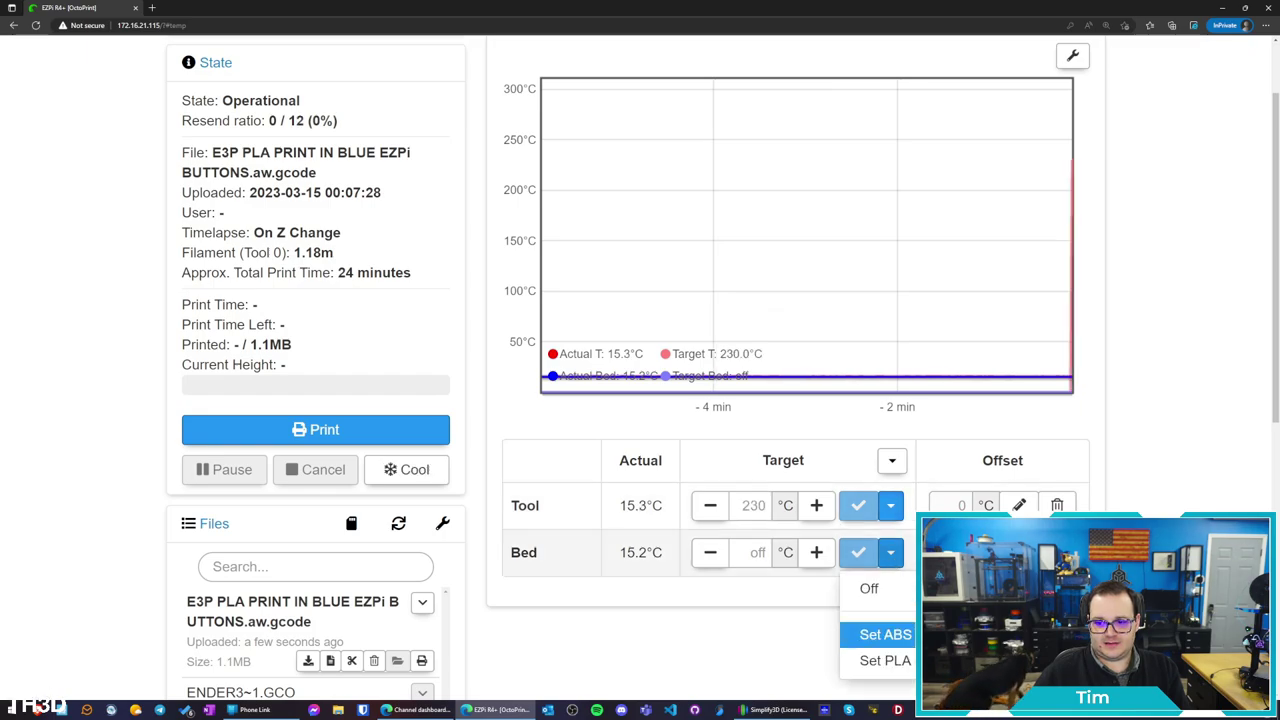
left_click(885, 660)
scroll(718, 223, "up", 2)
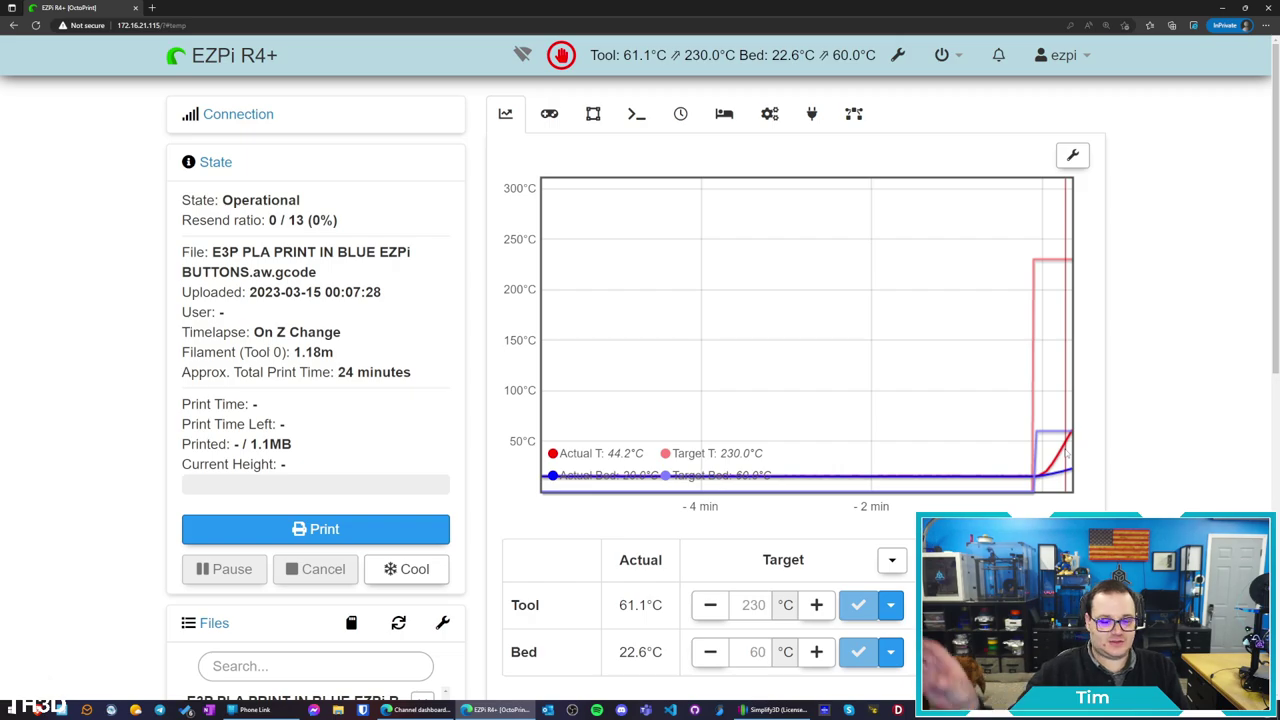
left_click(549, 113)
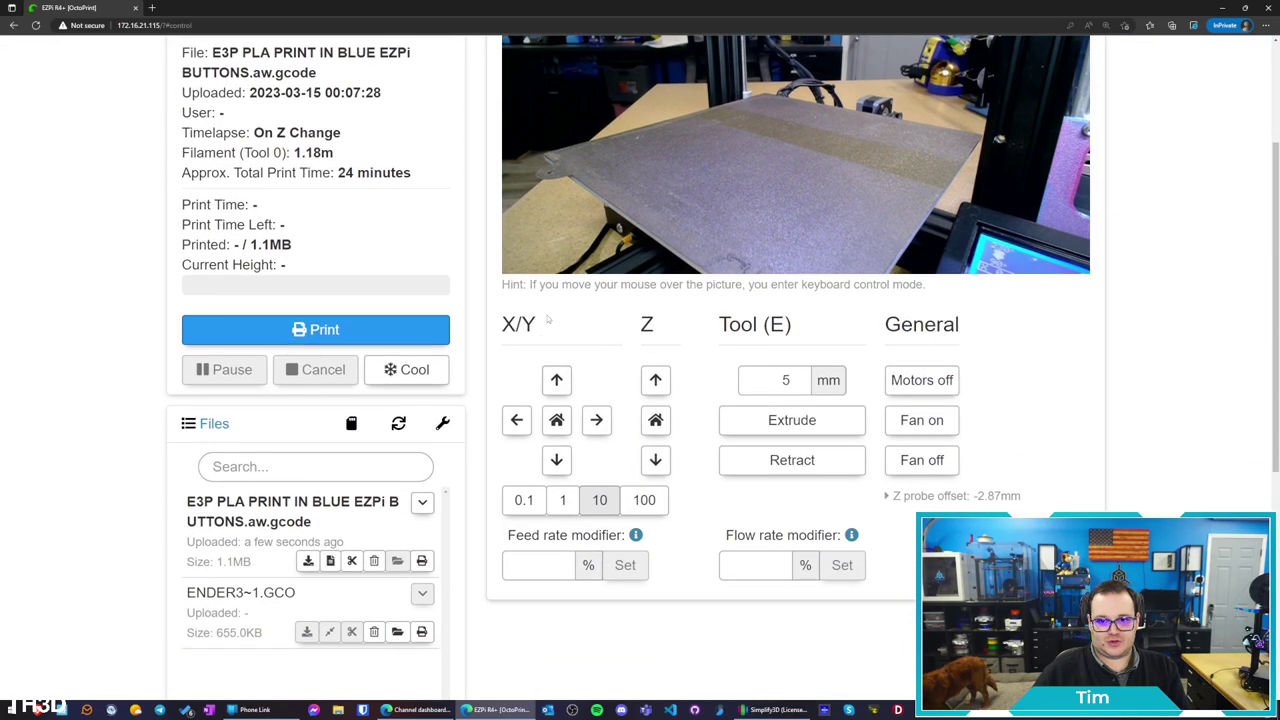
Home the Z axis, then briefly expand and collapse the Z probe offset details
scroll(566, 432, "up", 2)
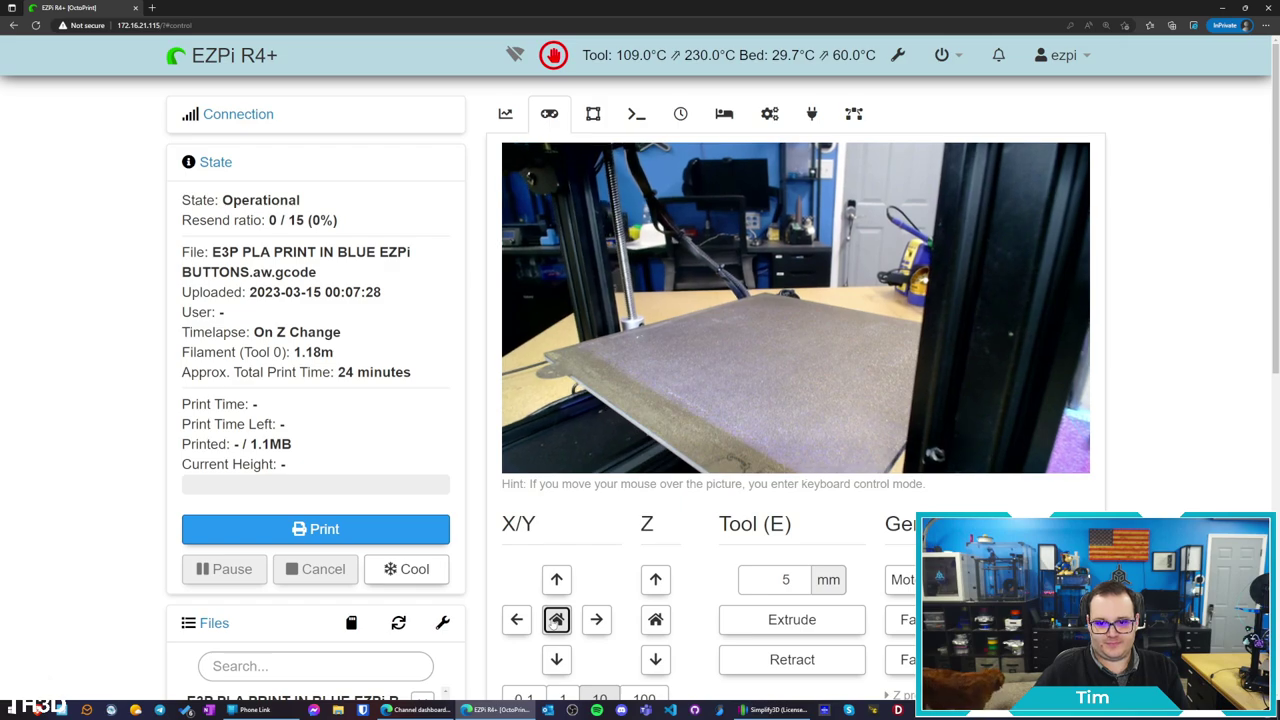
left_click(654, 621)
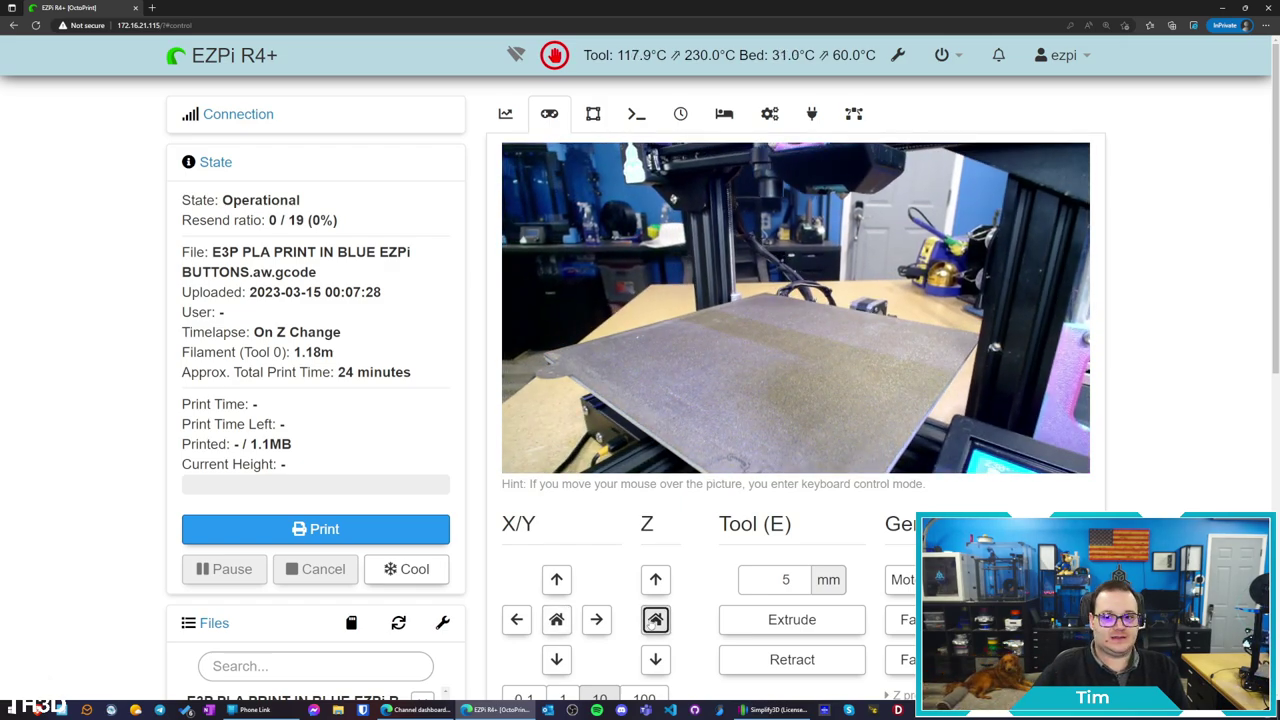
scroll(655, 620, "down", 1)
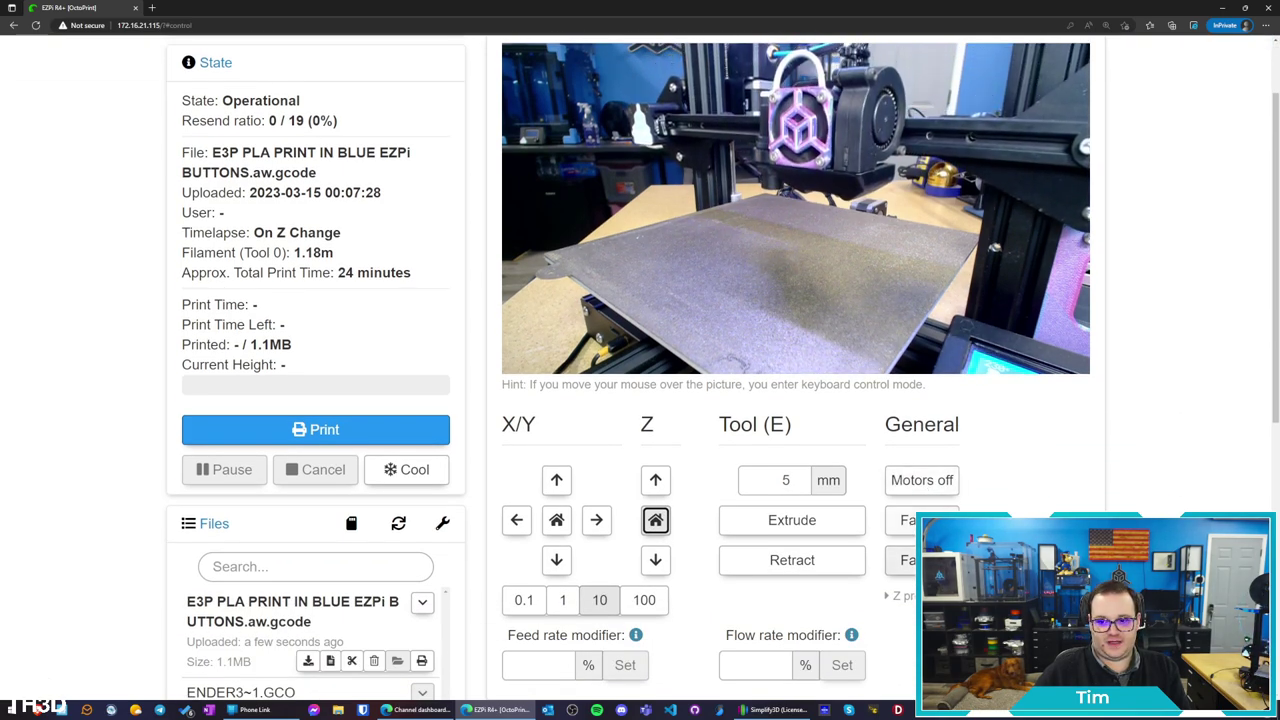
left_click(888, 596)
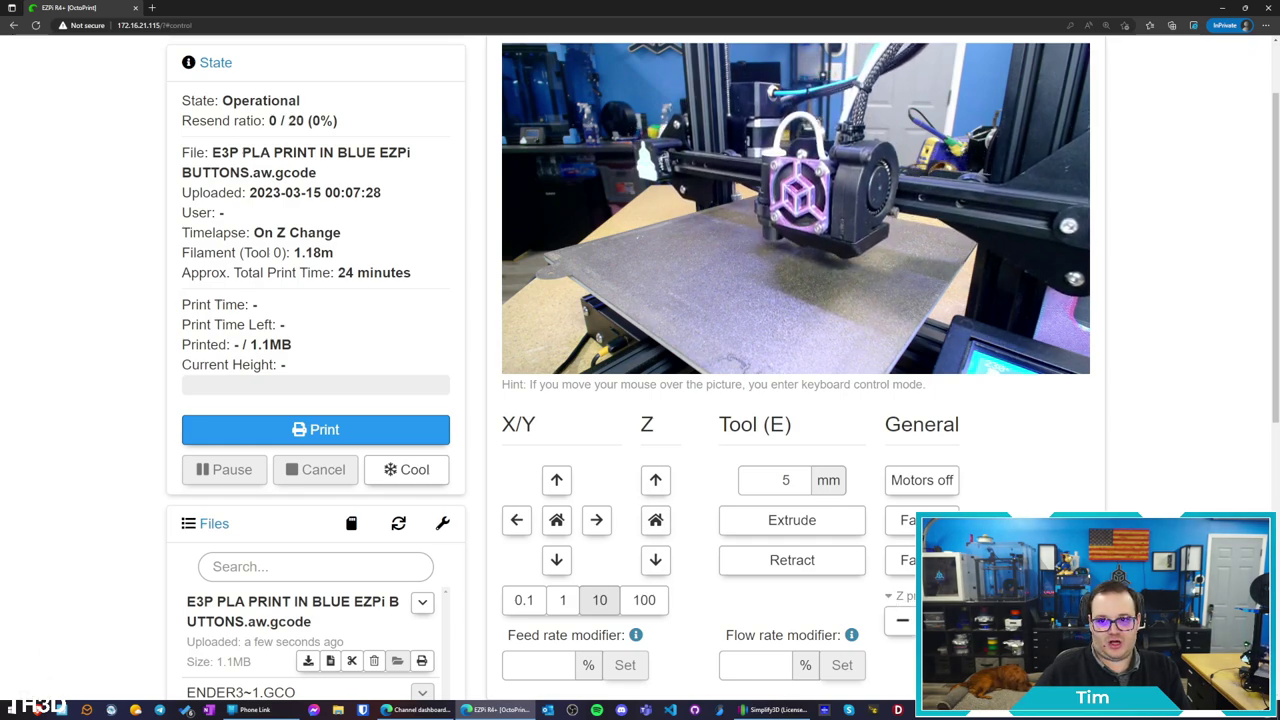
left_click(886, 597)
Set the jog distance to 10 mm after briefly trying 0.1 mm
scroll(700, 580, "down", 1)
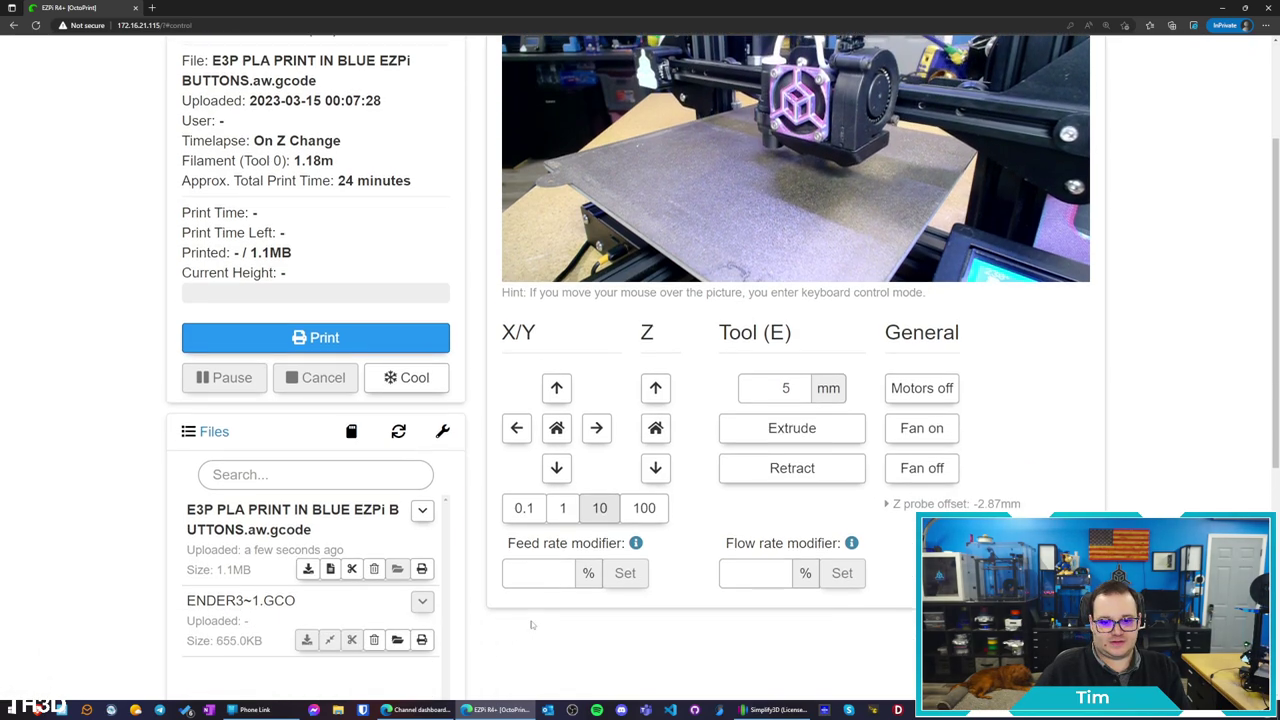
left_click(528, 566)
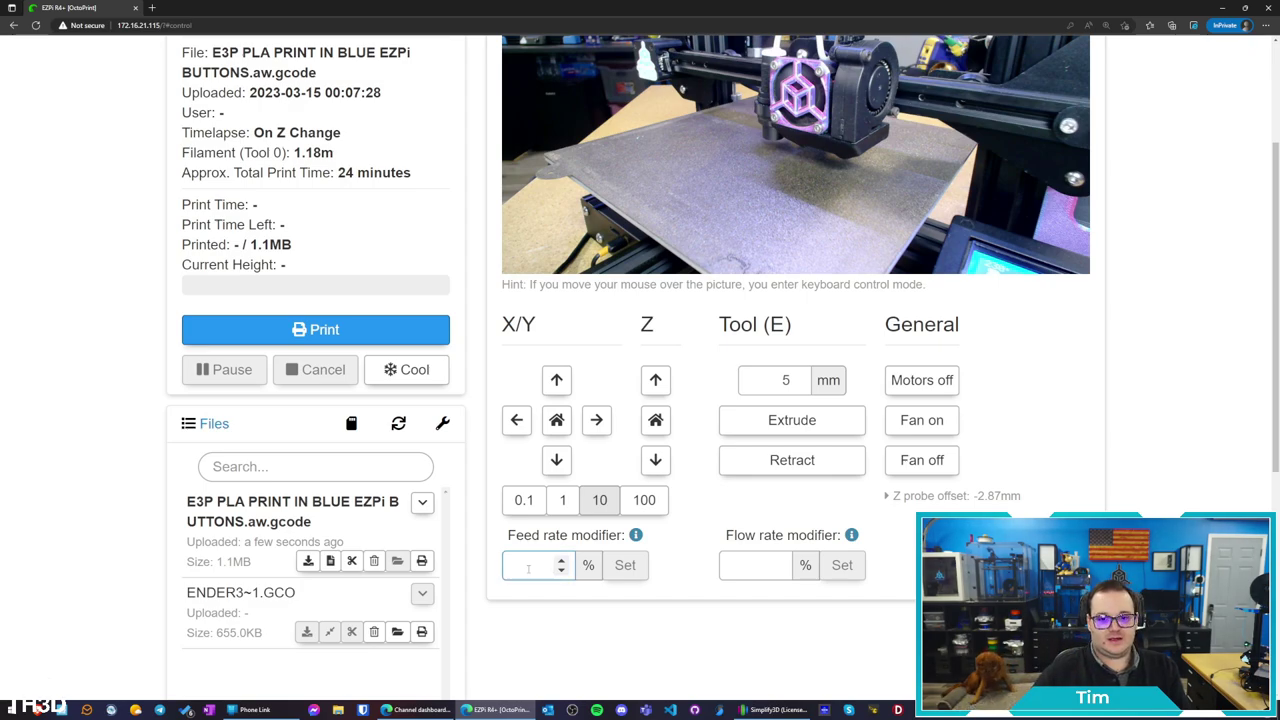
scroll(610, 585, "up", 1)
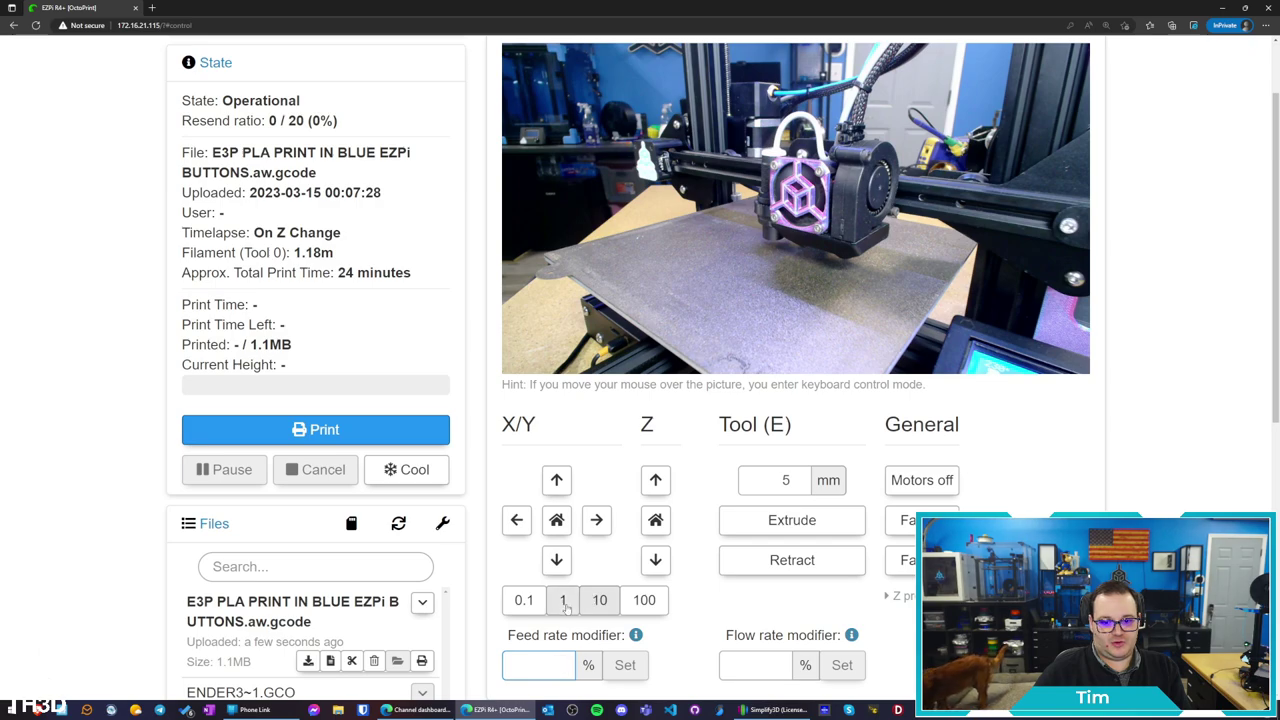
left_click(524, 600)
left_click(600, 598)
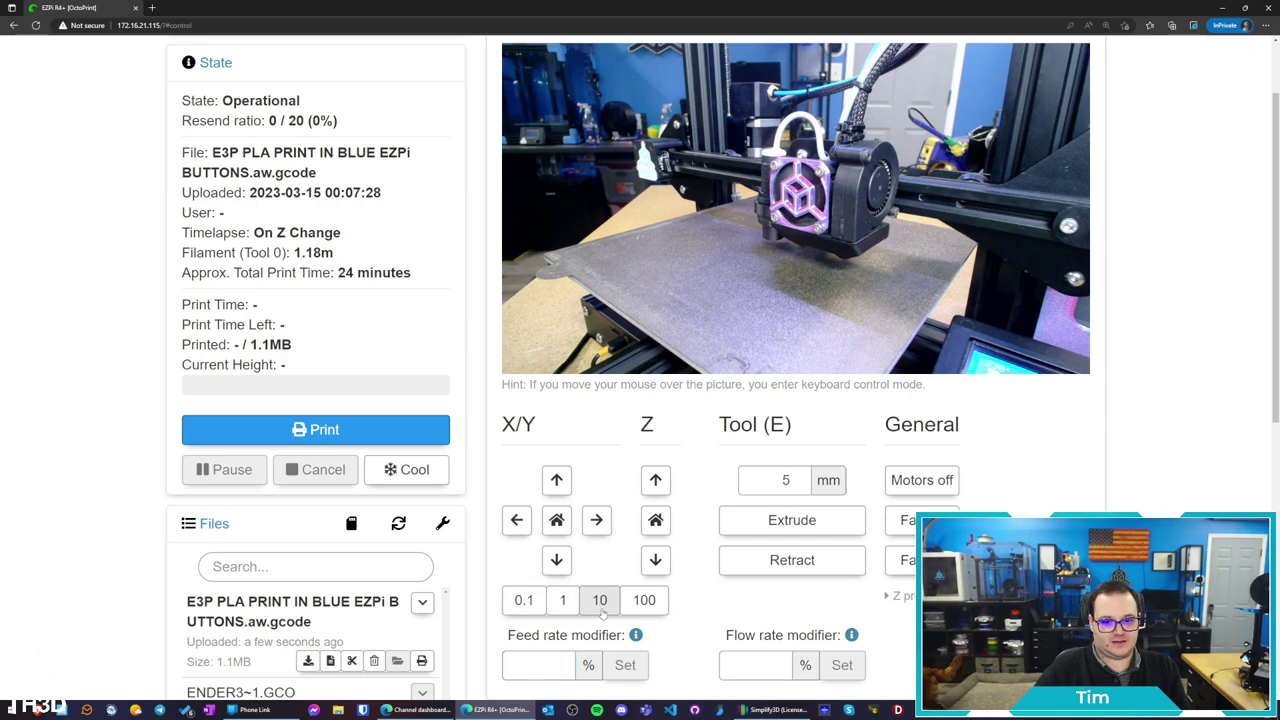
Jog the head +X once, −X three times, +Y and −Y, then raise Z 10 mm
left_click(596, 520)
left_click(517, 520)
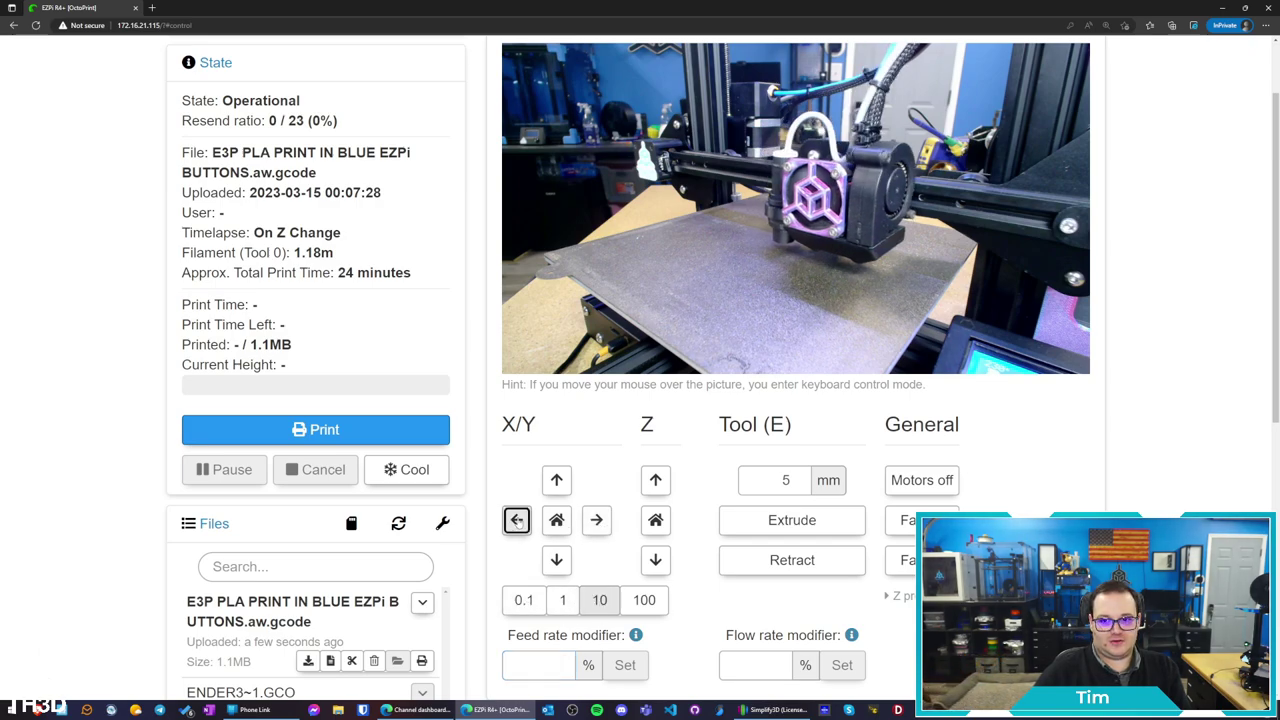
left_click(517, 520)
left_click(517, 520)
left_click(557, 480)
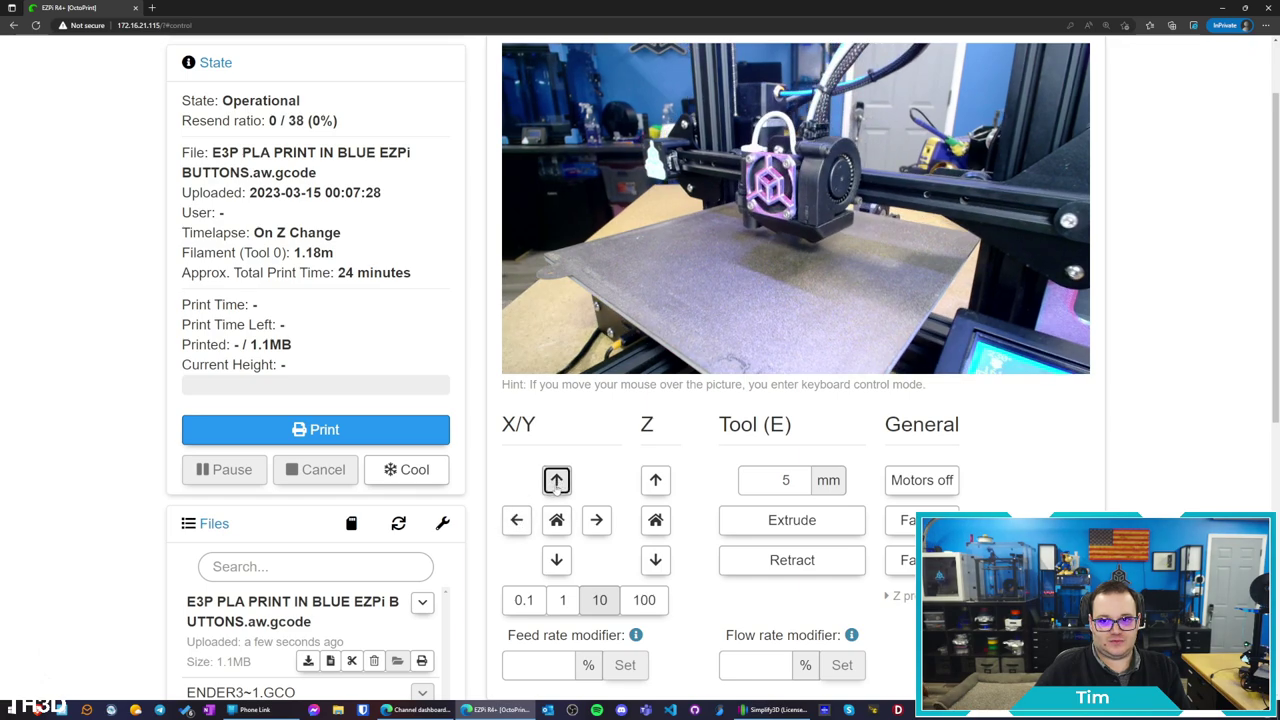
left_click(557, 560)
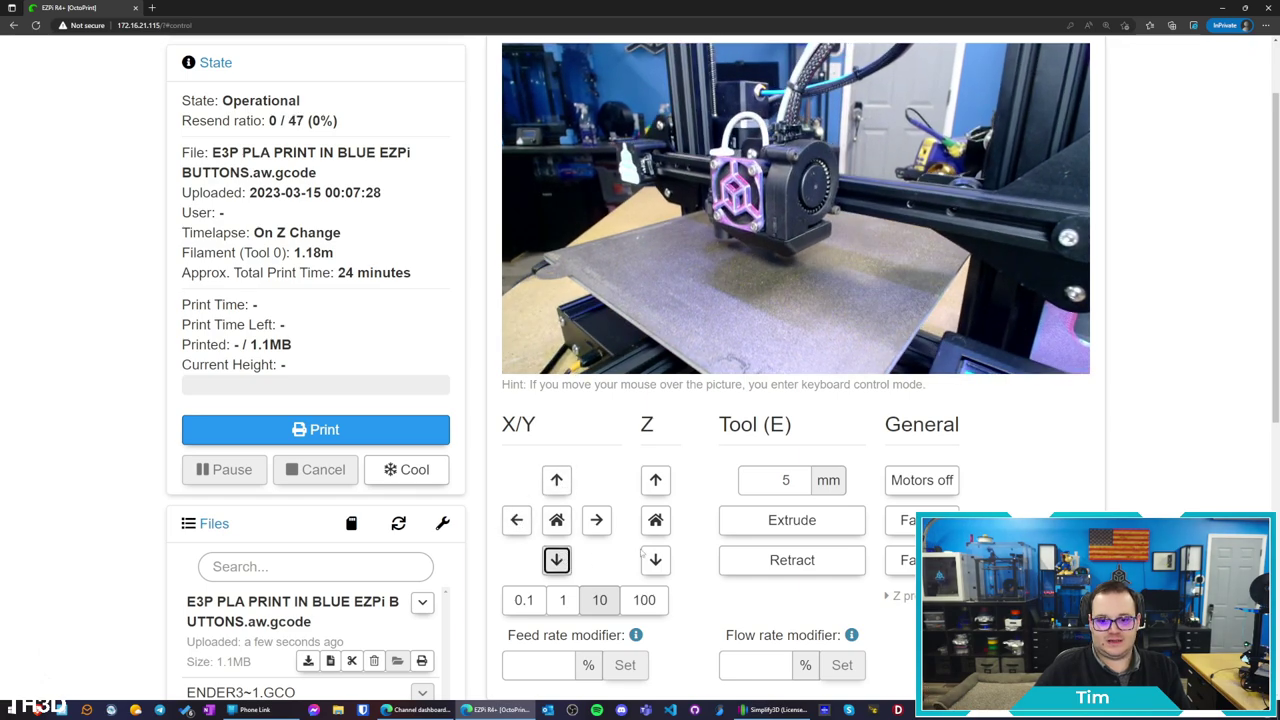
left_click(655, 480)
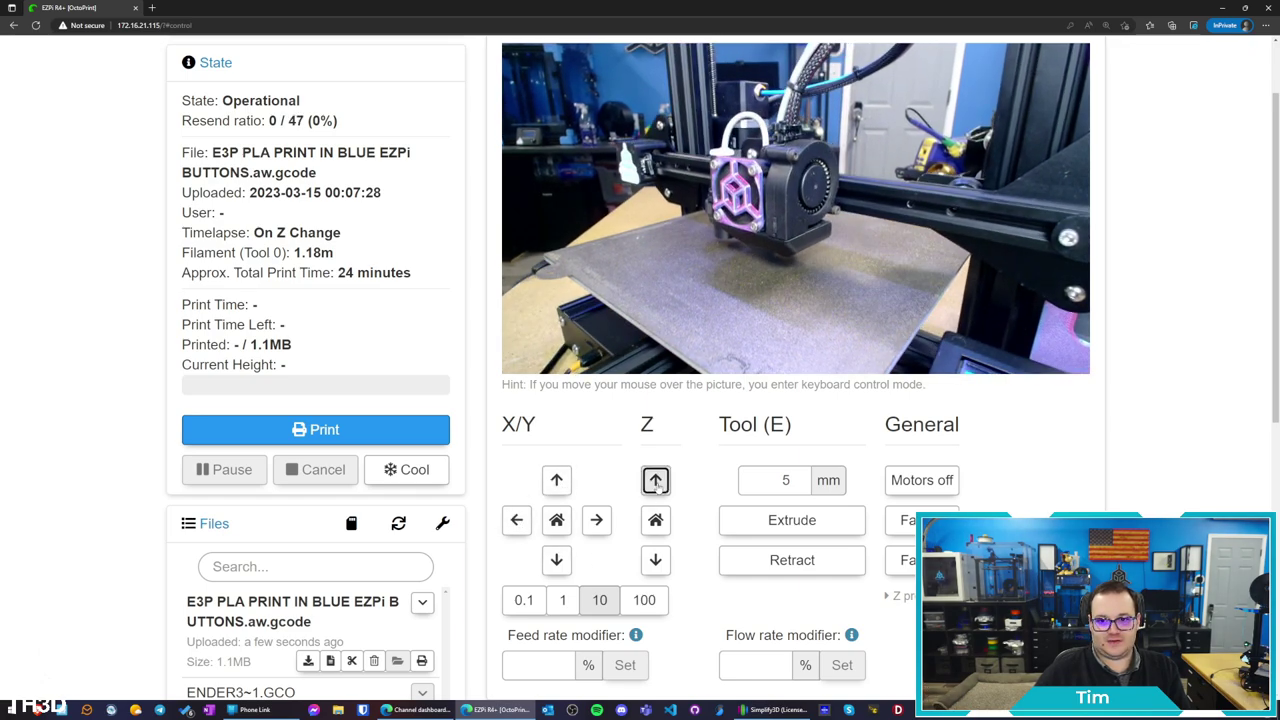
double_click(775, 481)
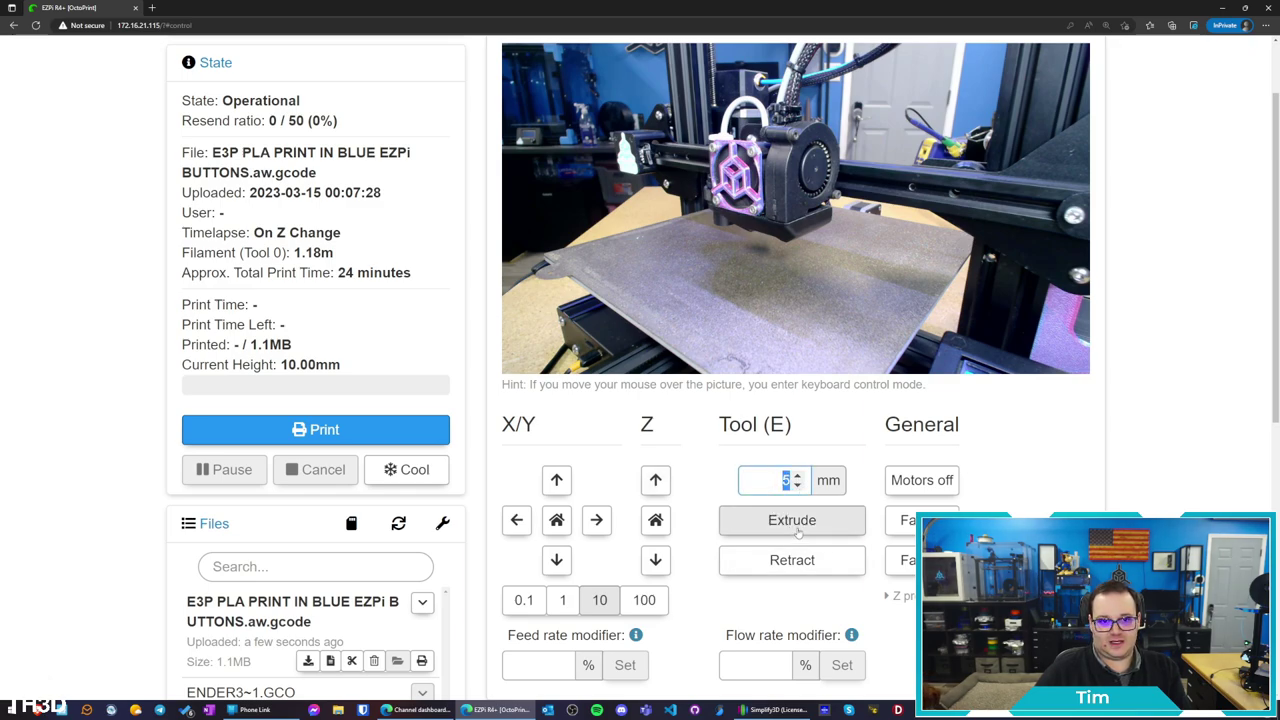
Extrude 5 mm of filament five times through the heating nozzle
scroll(798, 532, "up", 1)
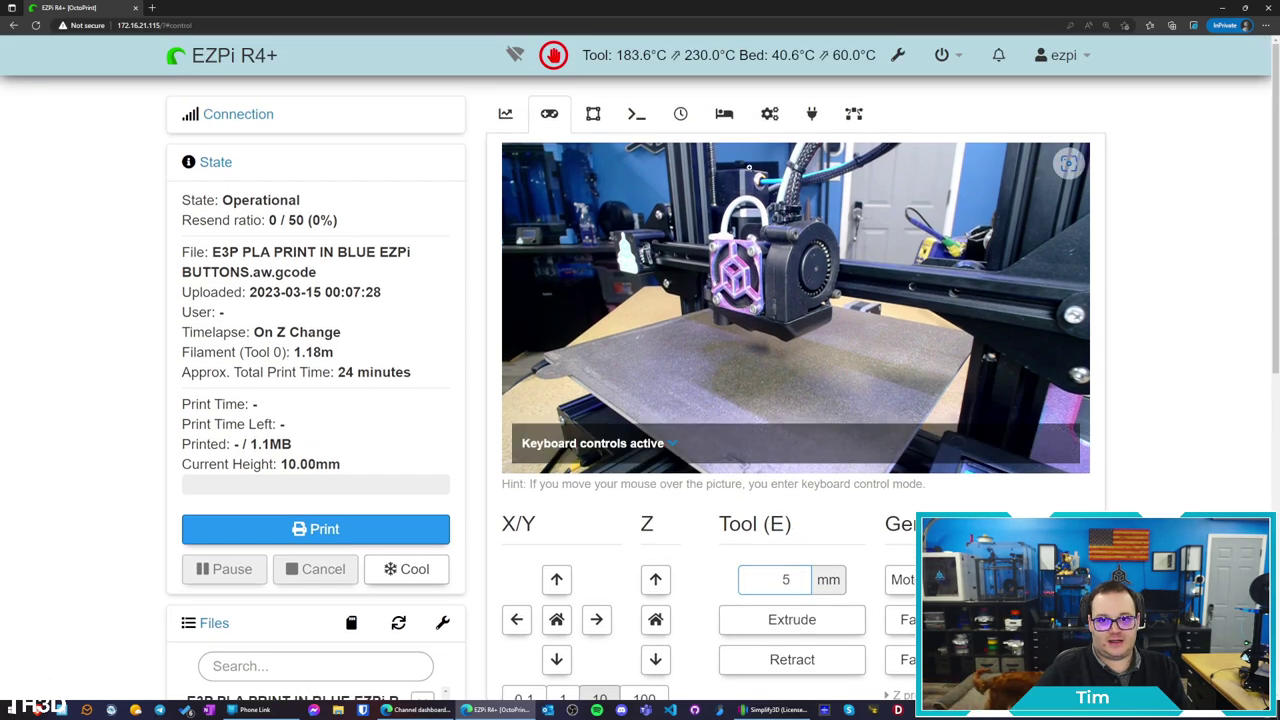
left_click(797, 626)
left_click(797, 627)
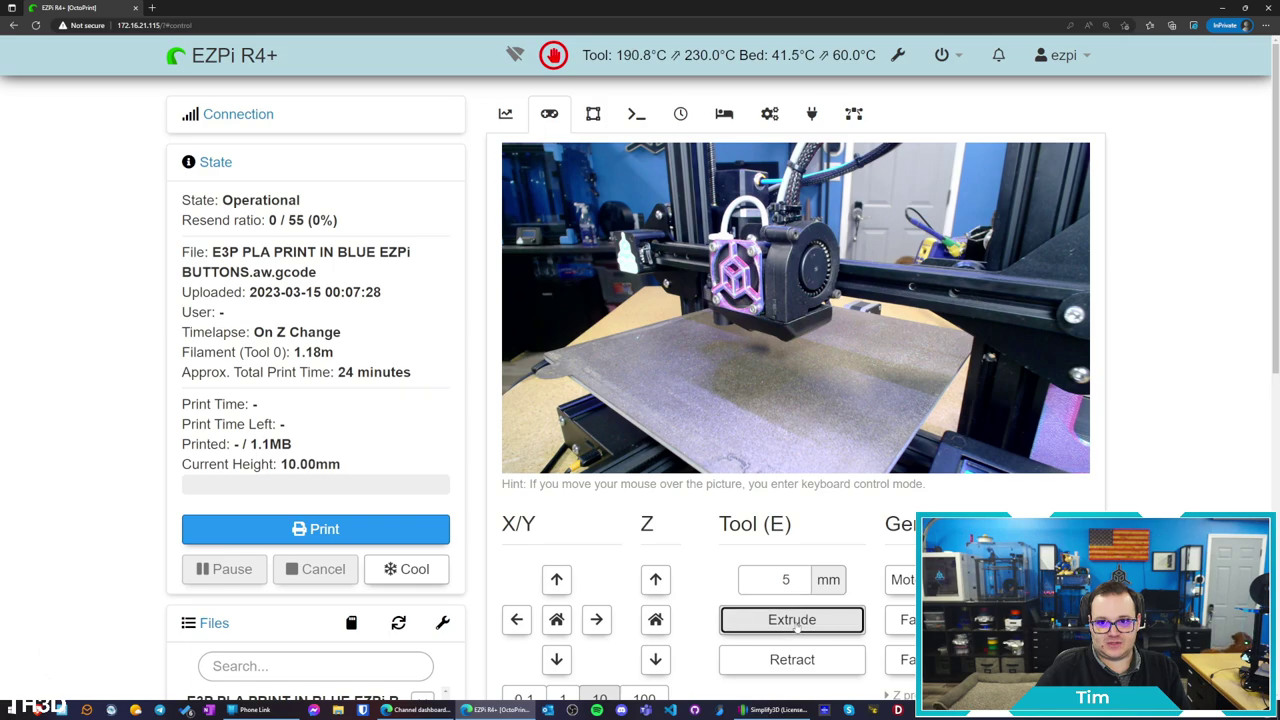
left_click(796, 627)
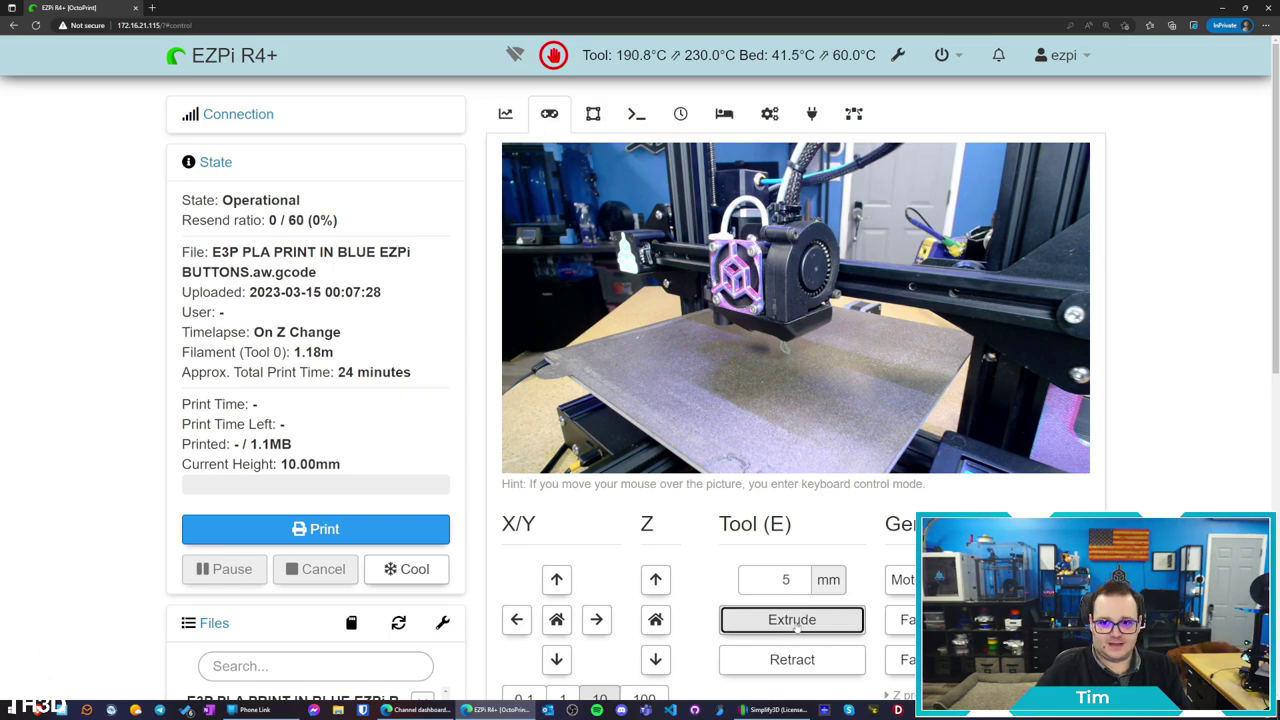
left_click(797, 627)
left_click(797, 627)
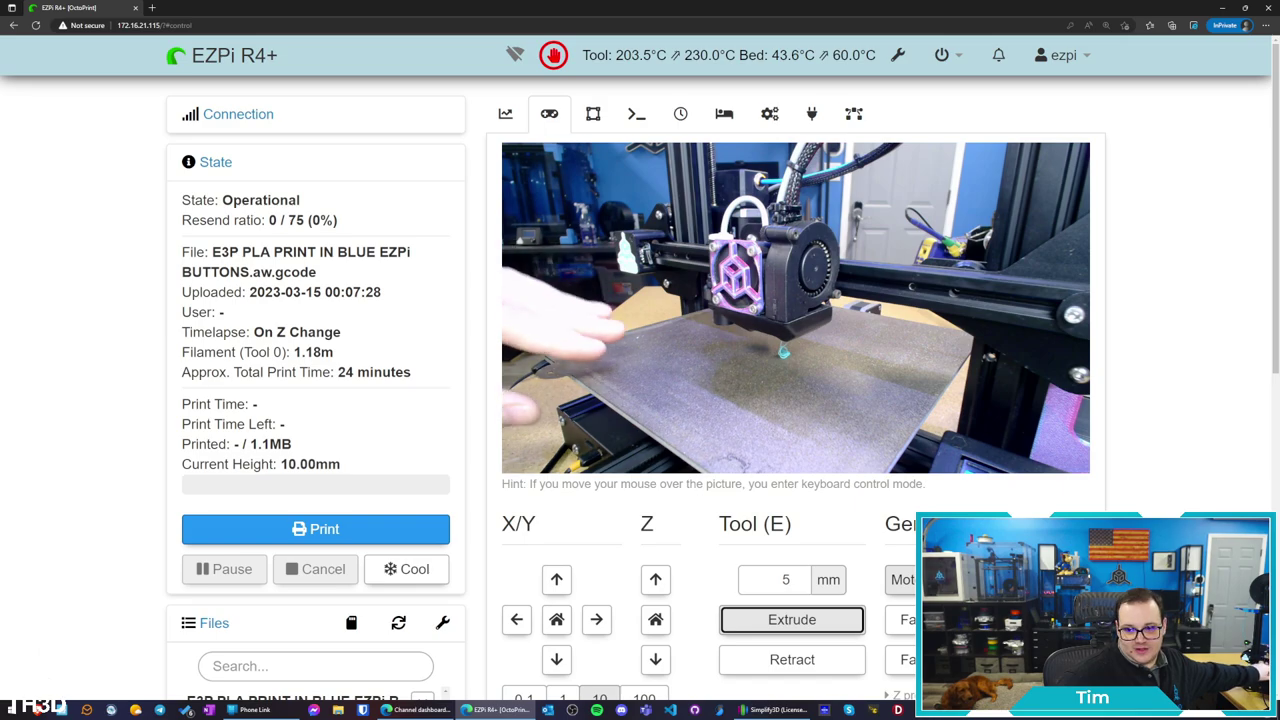
Turn the stepper motors off, then switch the part-cooling fan on and off
left_click(902, 579)
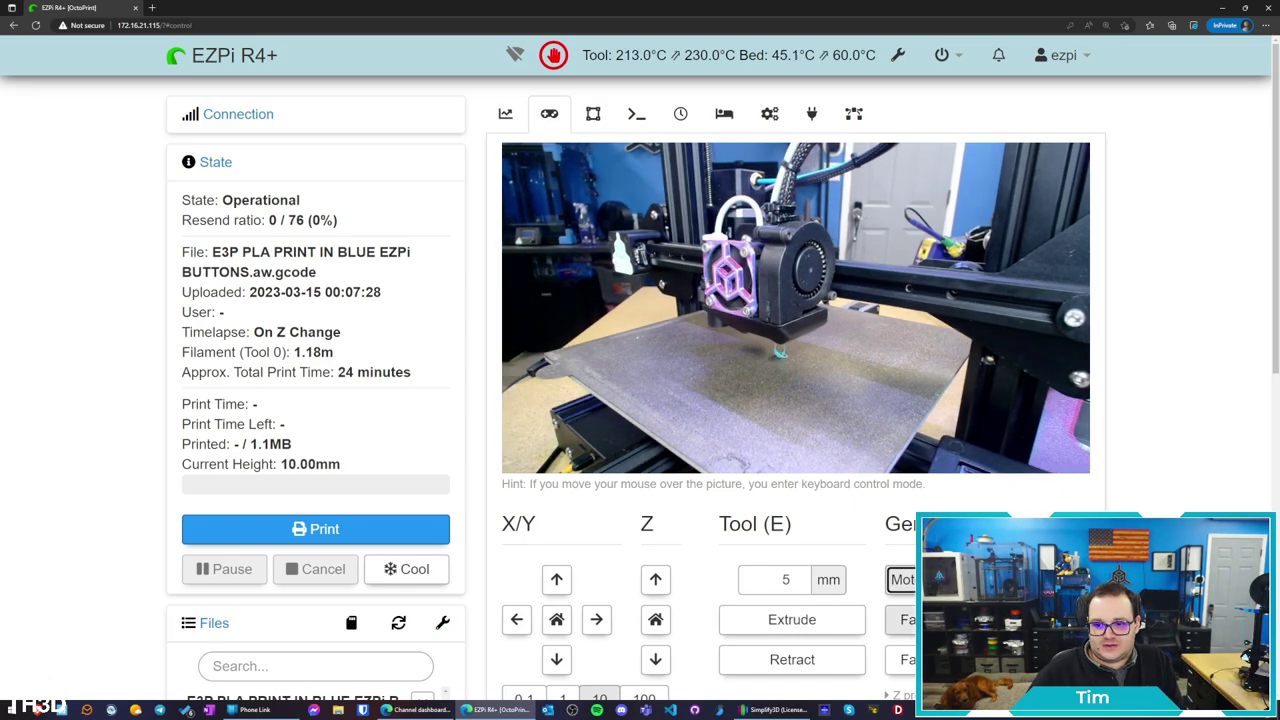
left_click(902, 619)
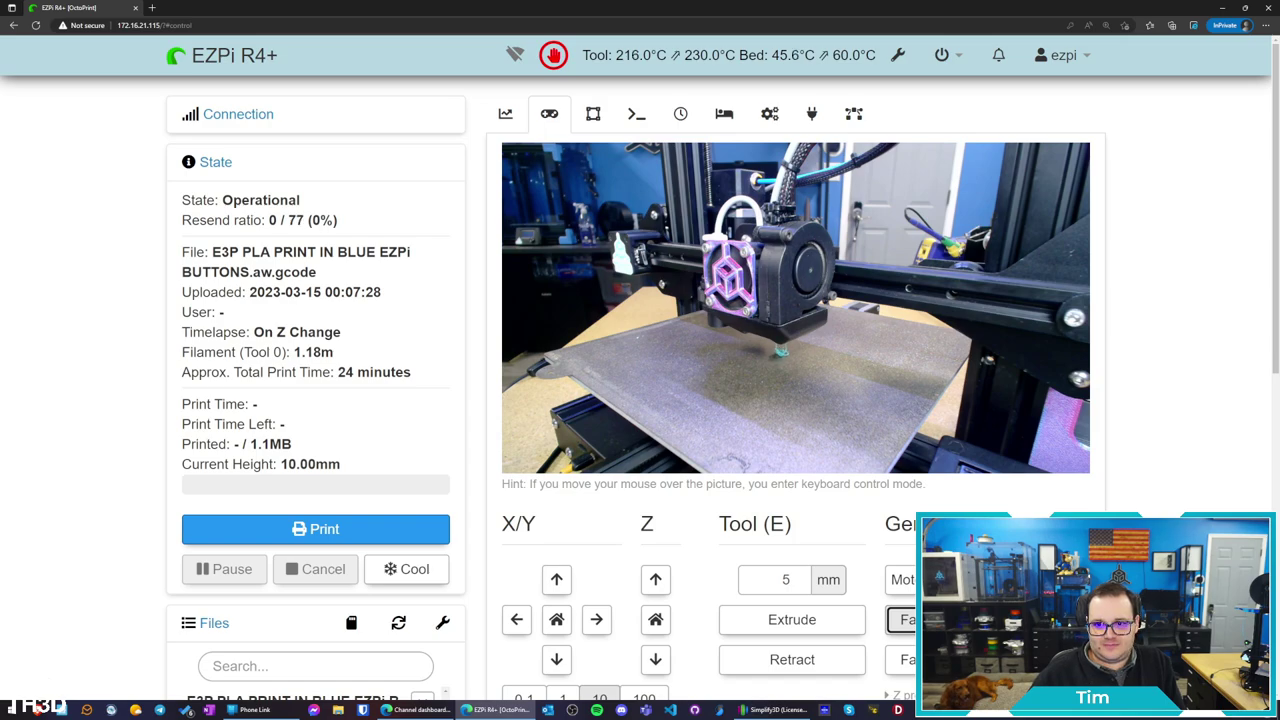
left_click(902, 659)
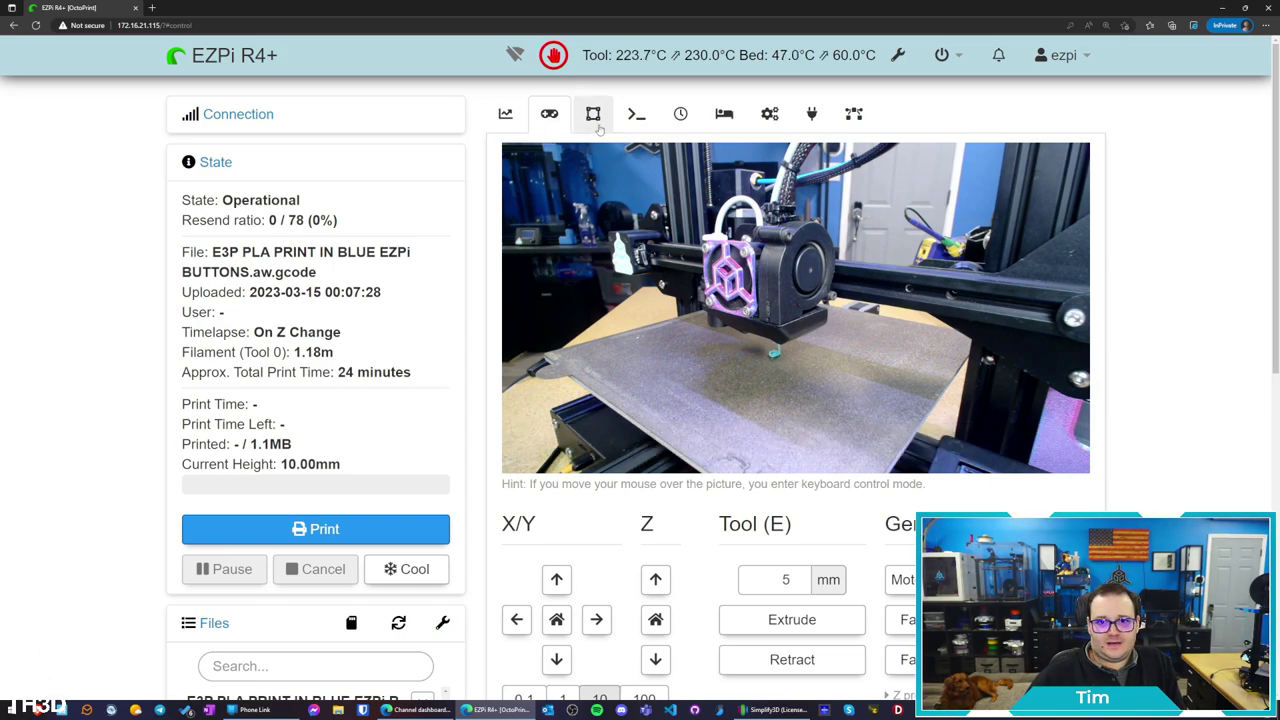
Drag the GCode Viewer layer slider through the EZPi buttons file's layers
left_click(594, 114)
scroll(700, 230, "down", 1)
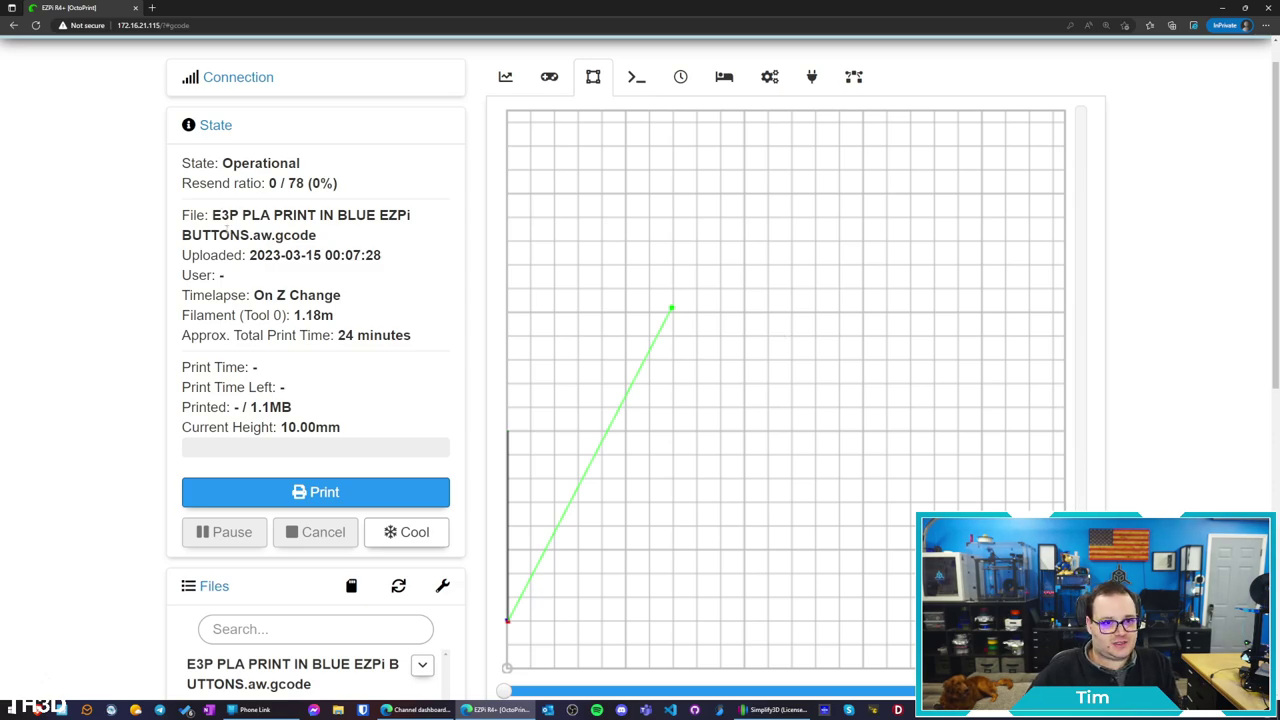
mouse_move(1081, 105)
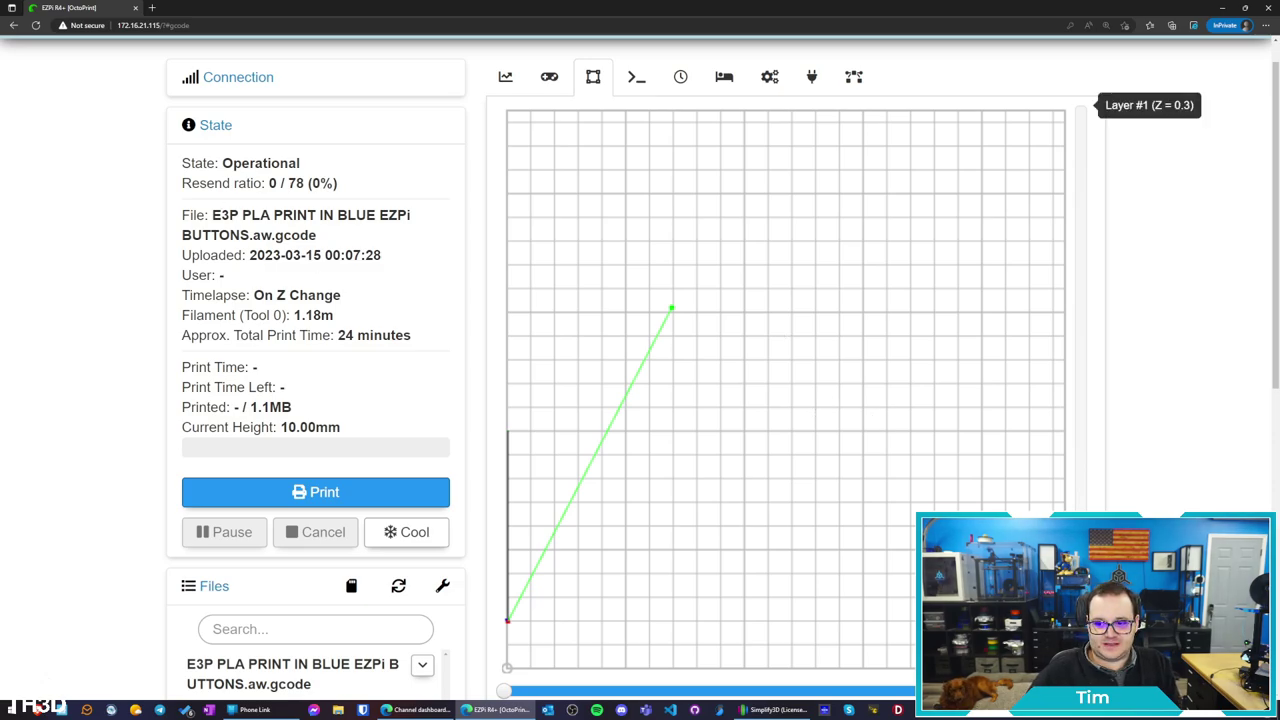
left_click_drag(1081, 105, 1080, 650)
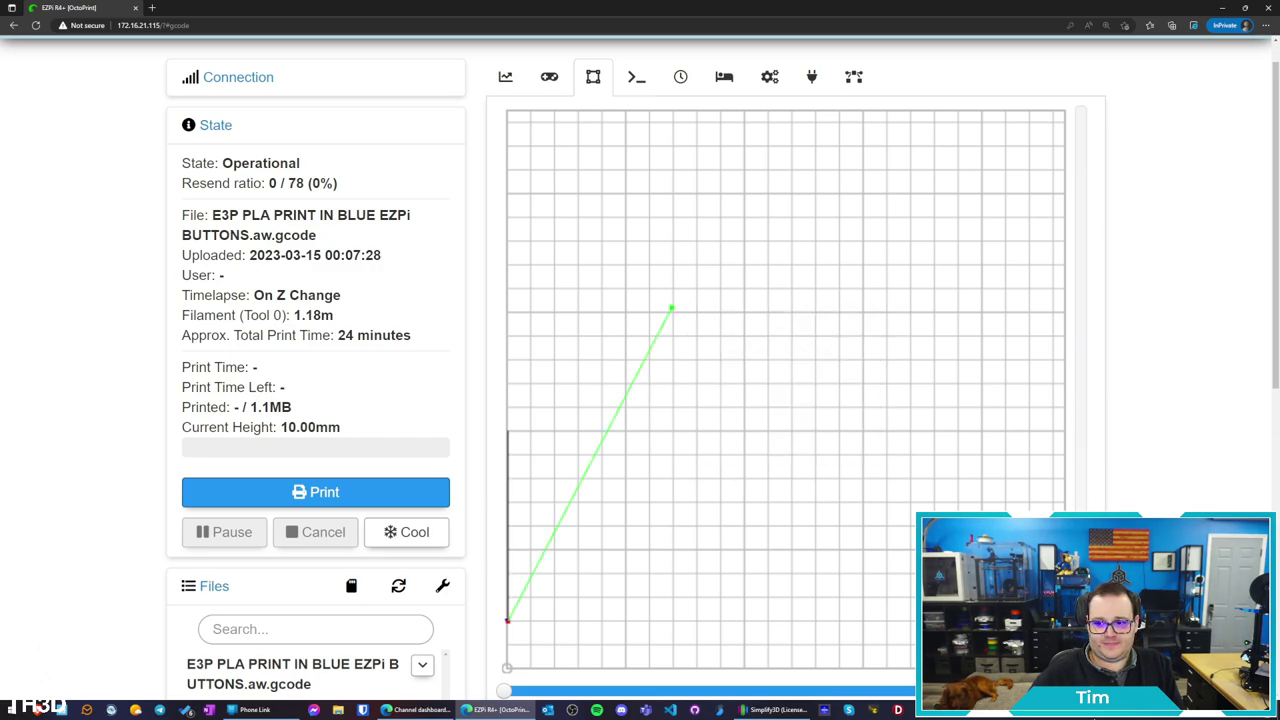
left_click(632, 79)
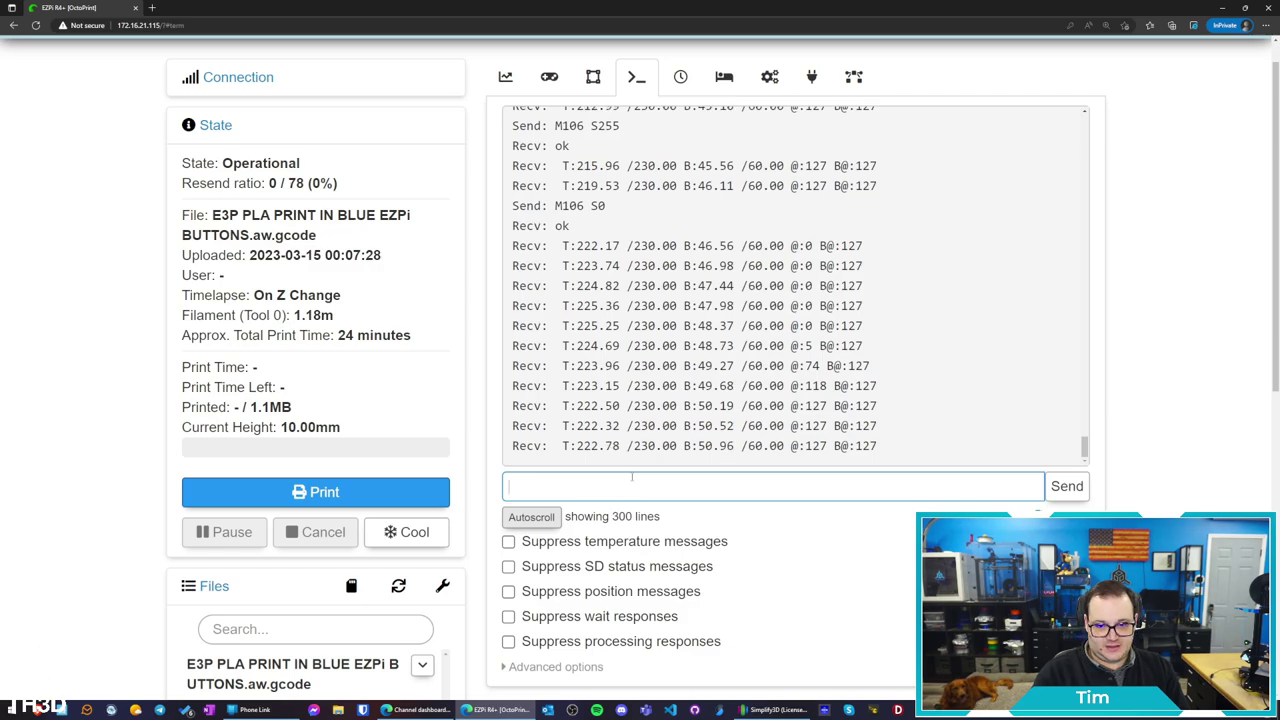
Send M502, M500 and G28 to load firmware defaults, store them to EEPROM and home
type("M502")
key("Return")
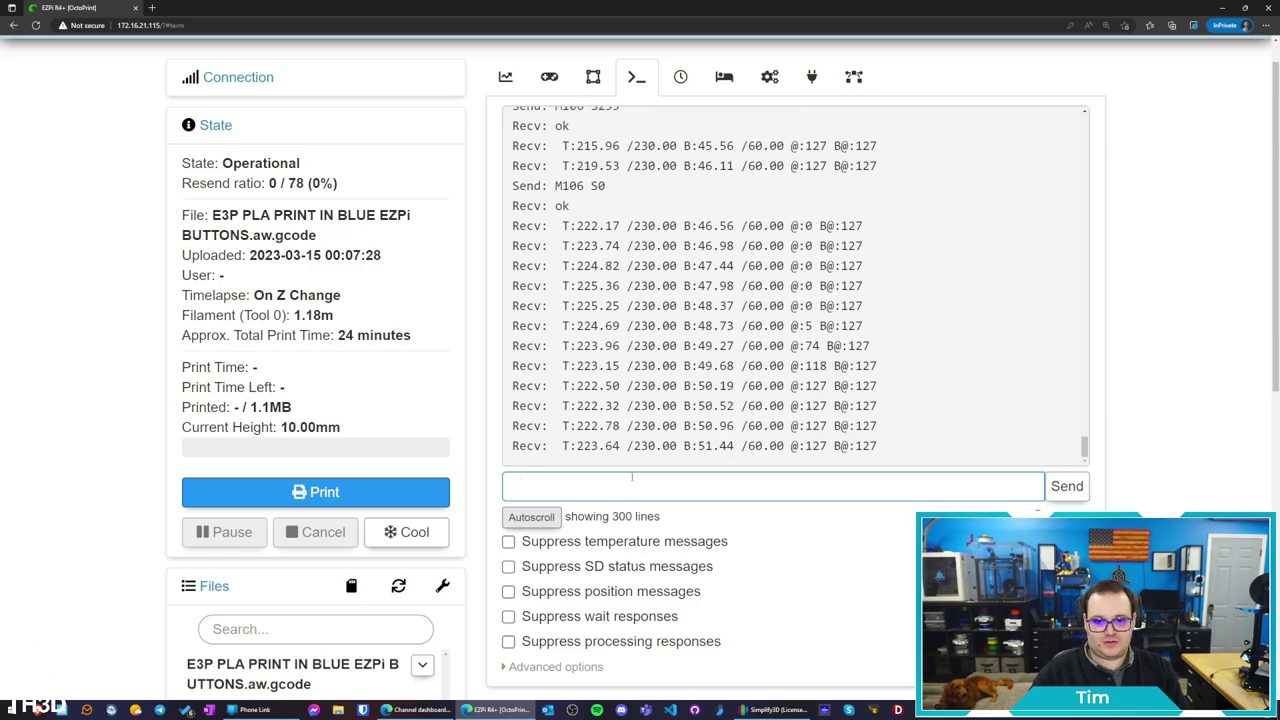
type("M500")
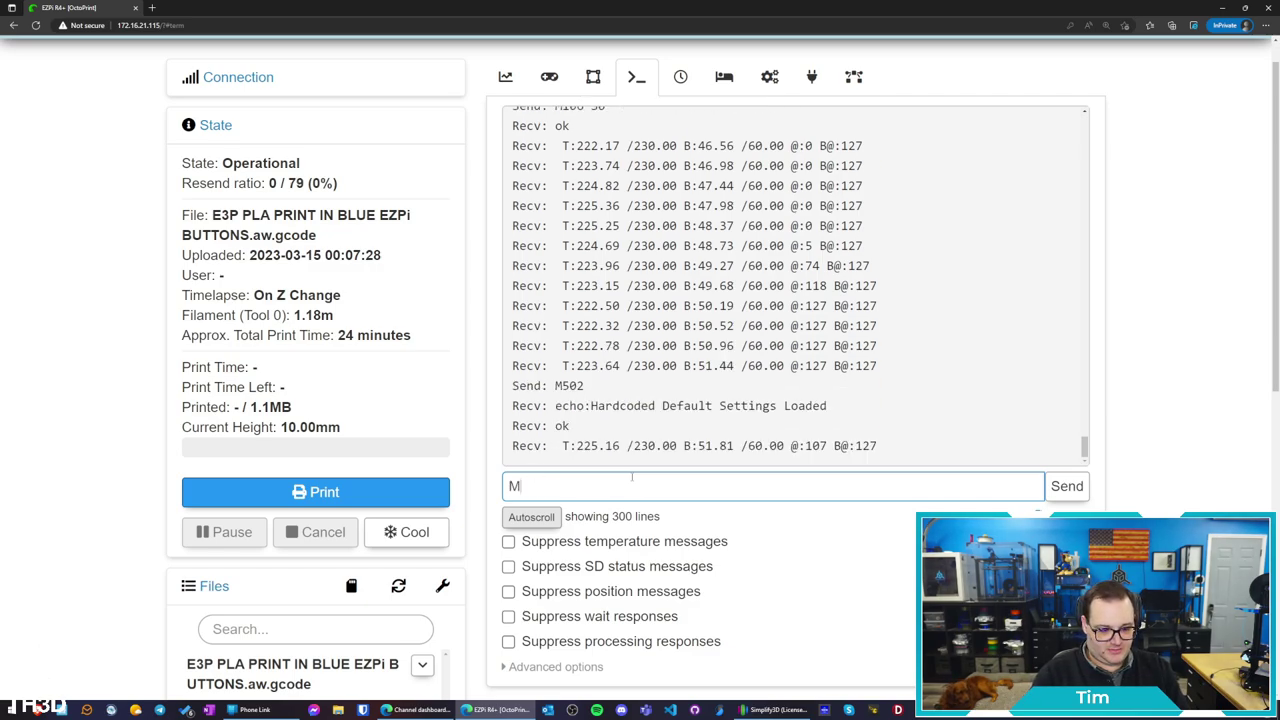
key("Return")
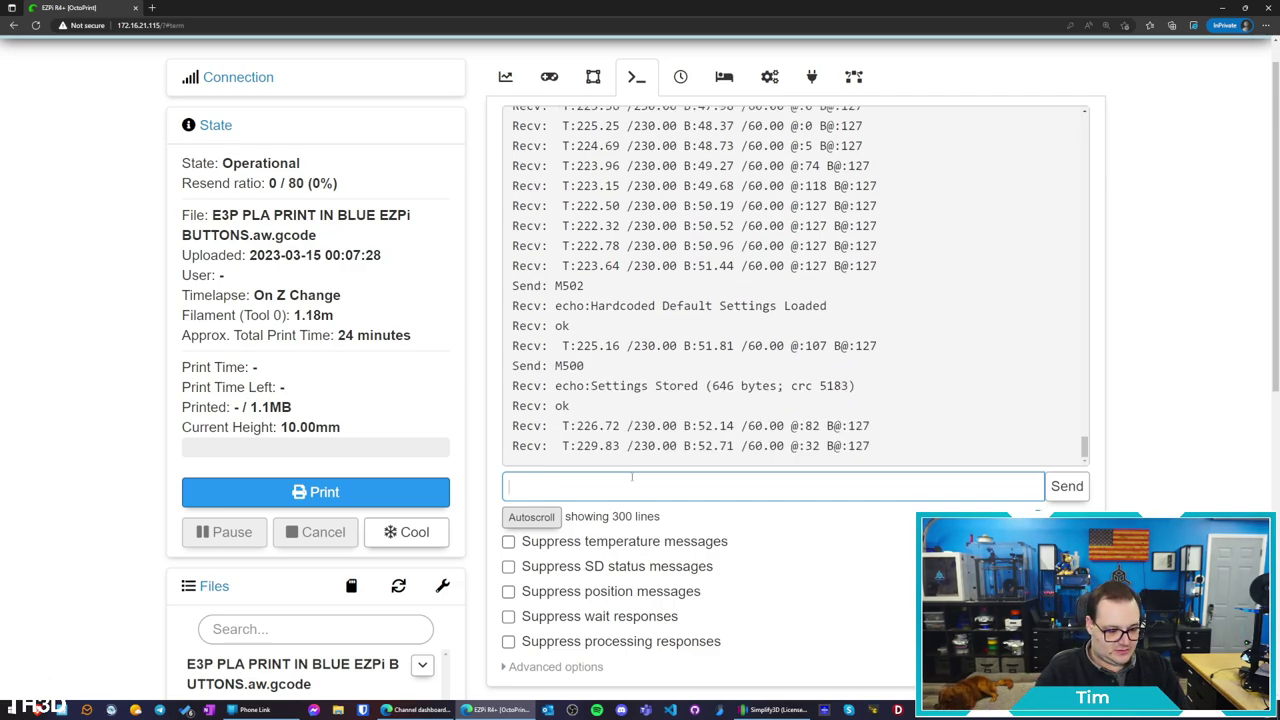
type("G28")
key("Return")
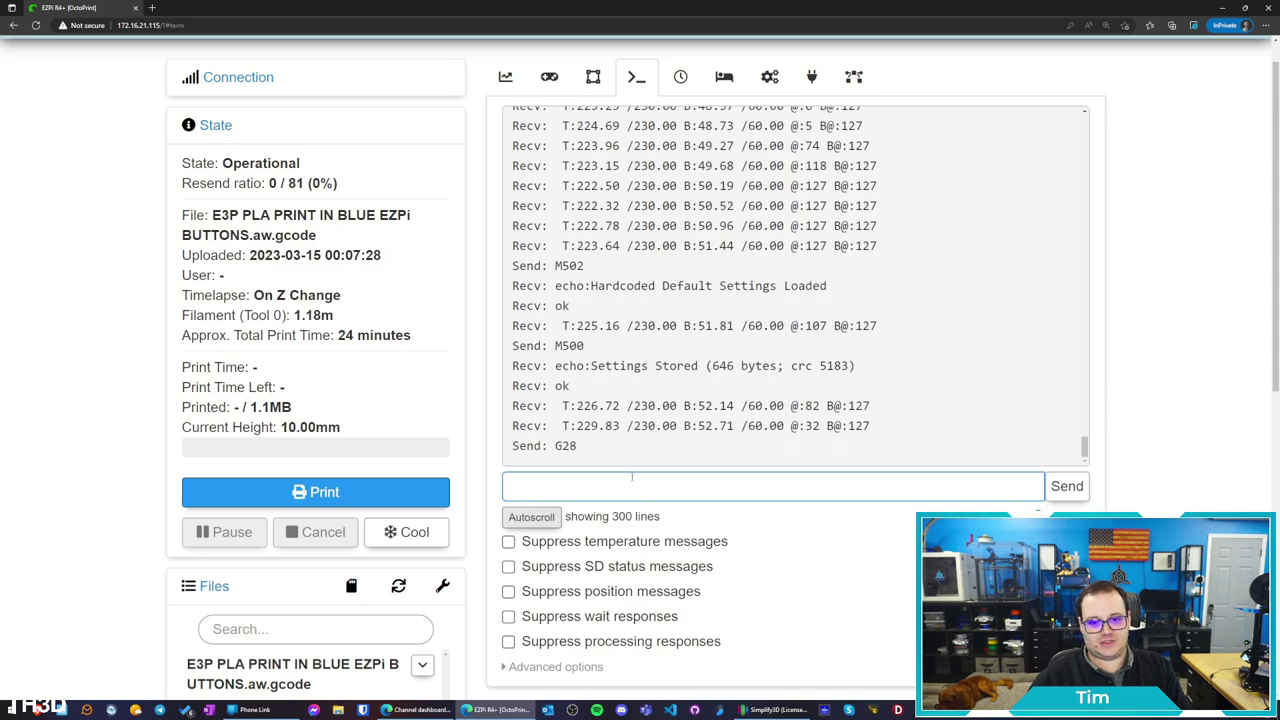
Watch the homing on the Control tab webcam, then return to the Terminal log
left_click(549, 77)
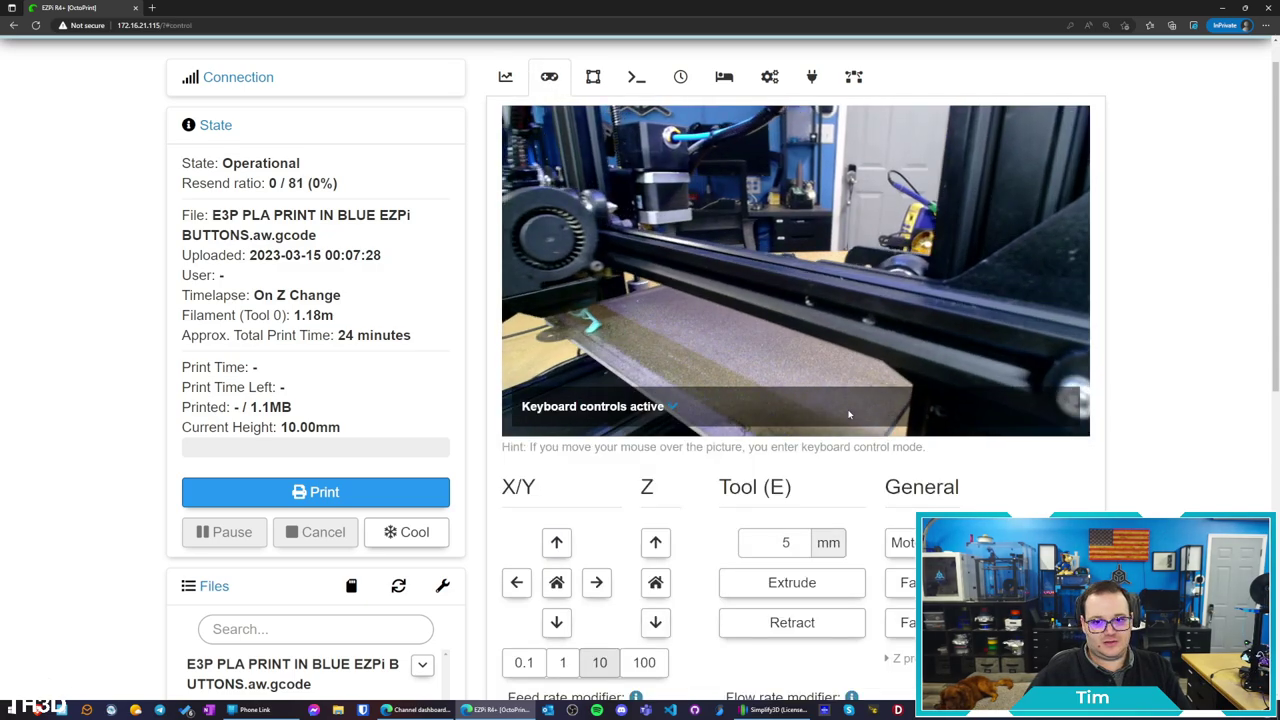
left_click(641, 82)
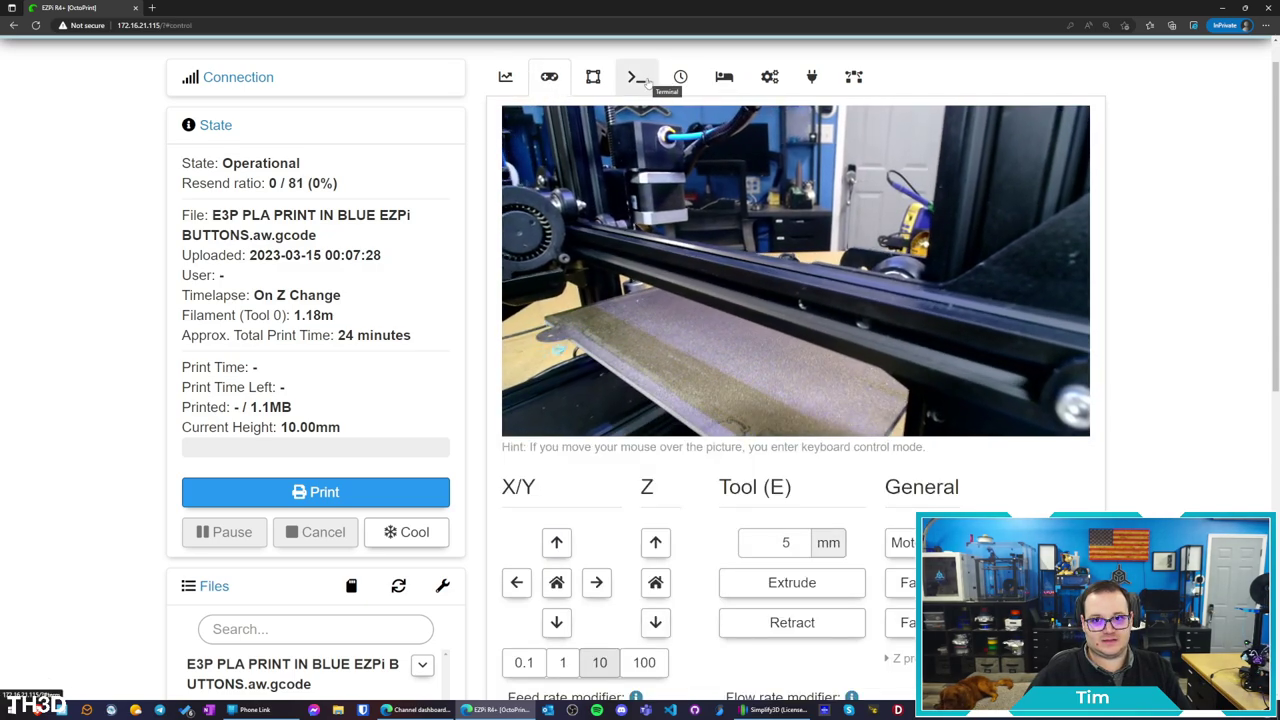
scroll(648, 86, "down", 5)
scroll(670, 100, "up", 5)
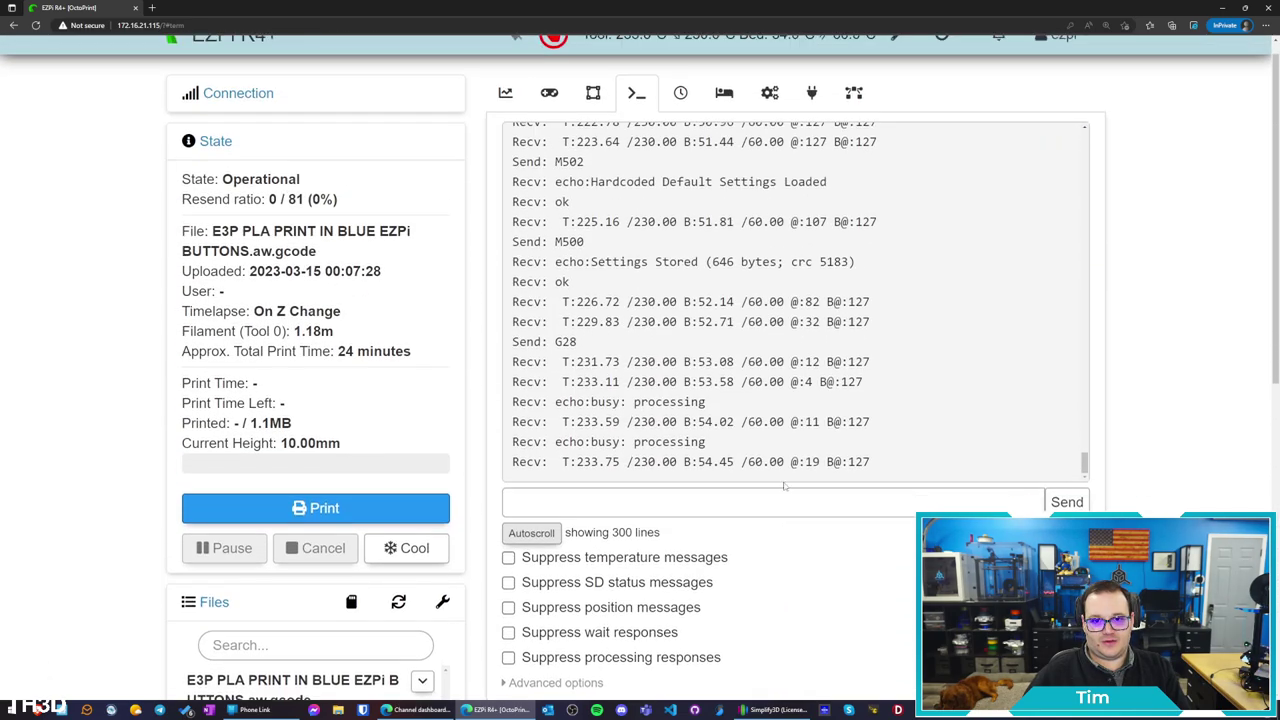
left_click(683, 116)
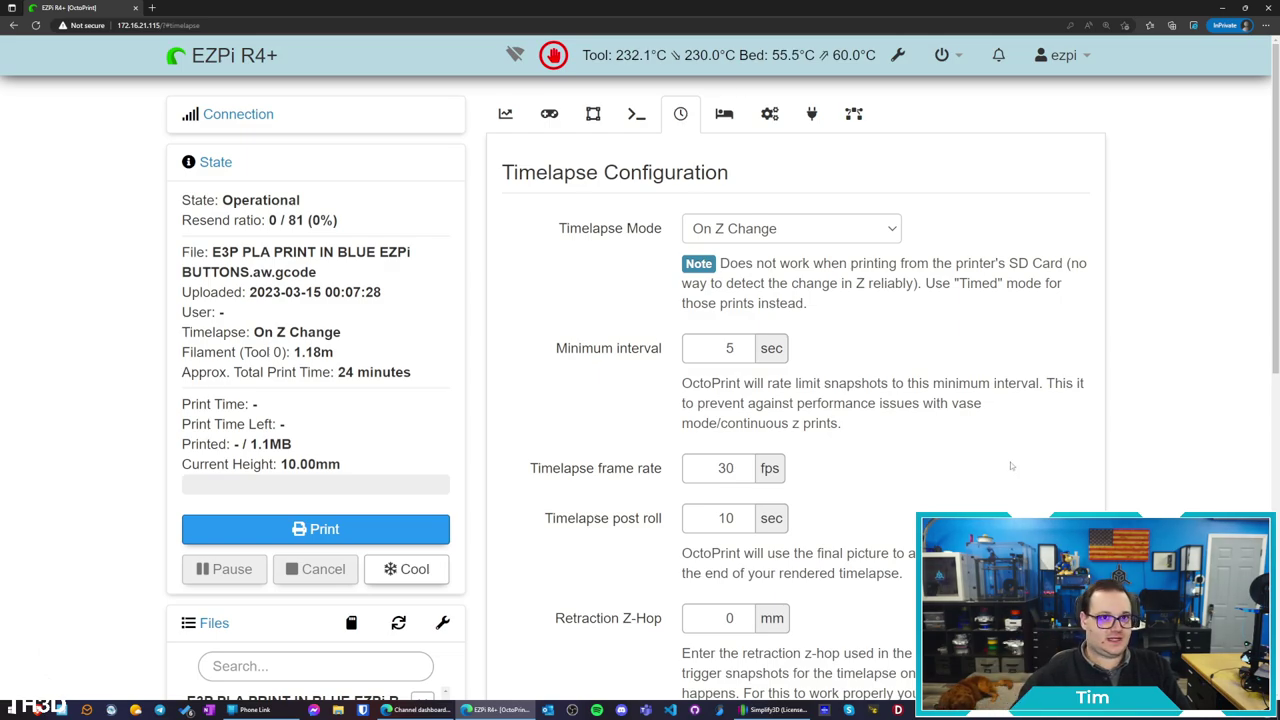
Review the timelapse settings, keep Timelapse Mode at On Z Change, then go to Bed Visualizer
scroll(1011, 466, "down", 1)
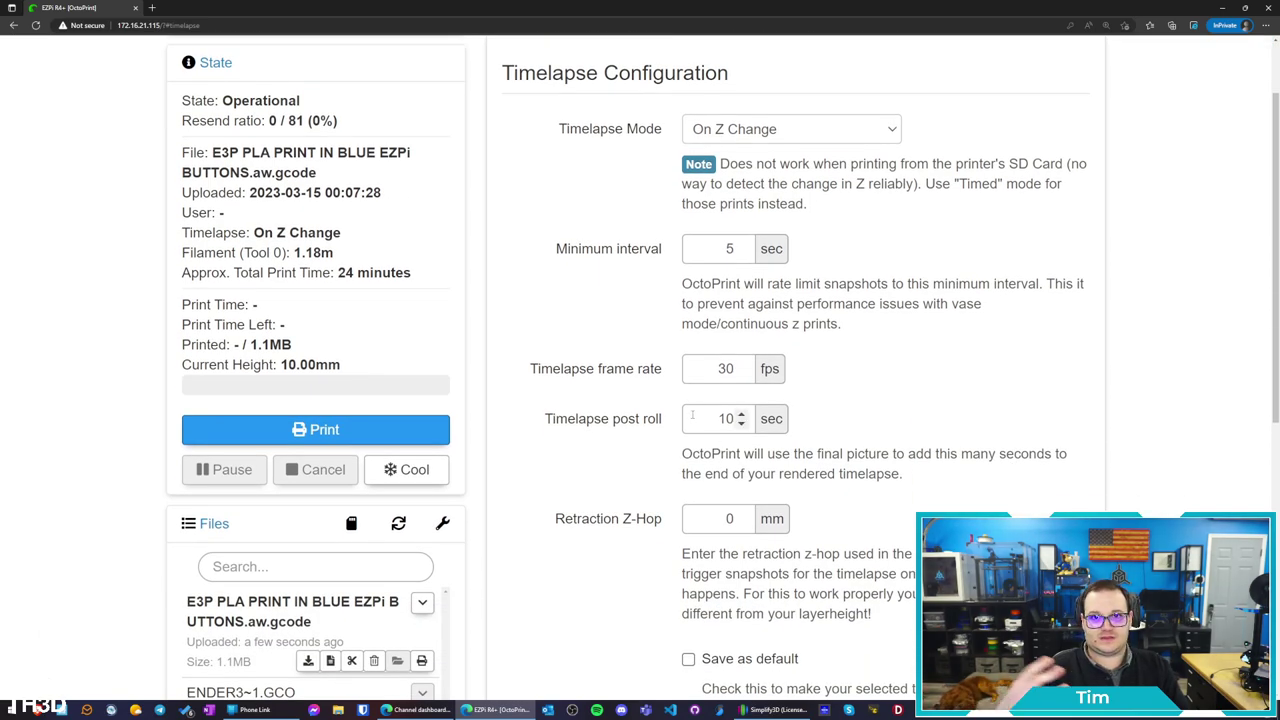
scroll(741, 420, "down", 2)
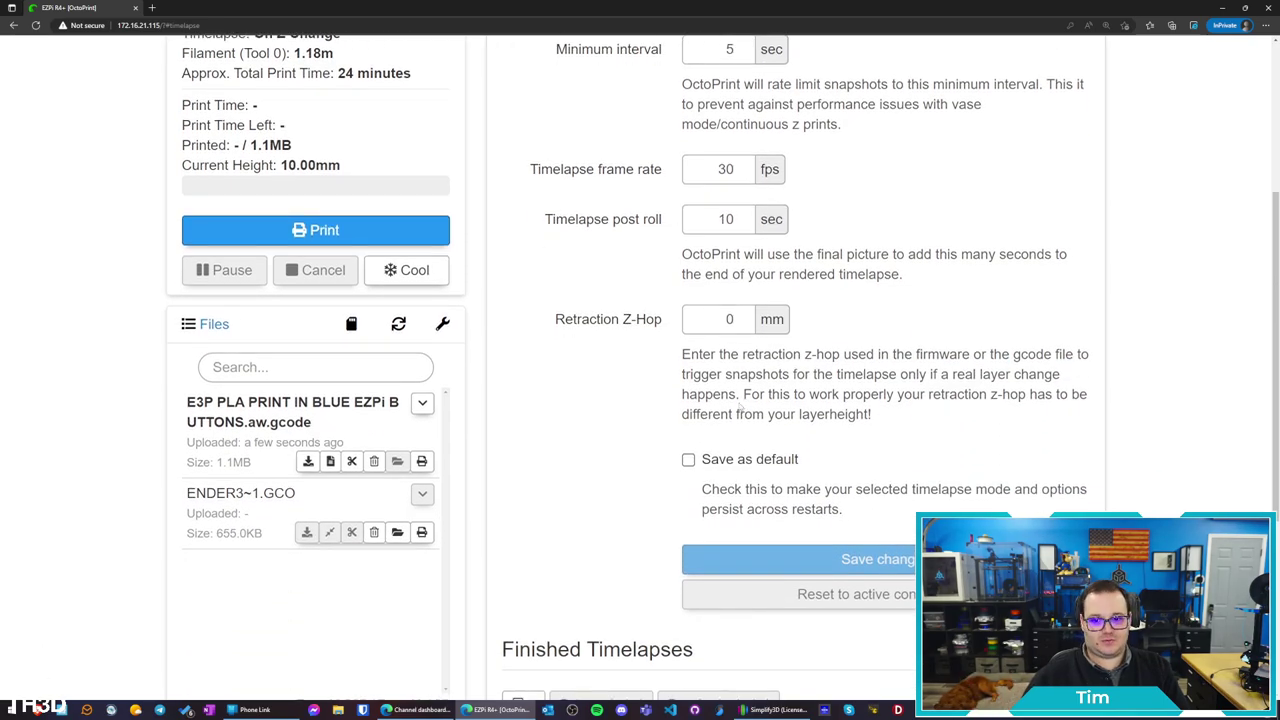
scroll(741, 408, "up", 3)
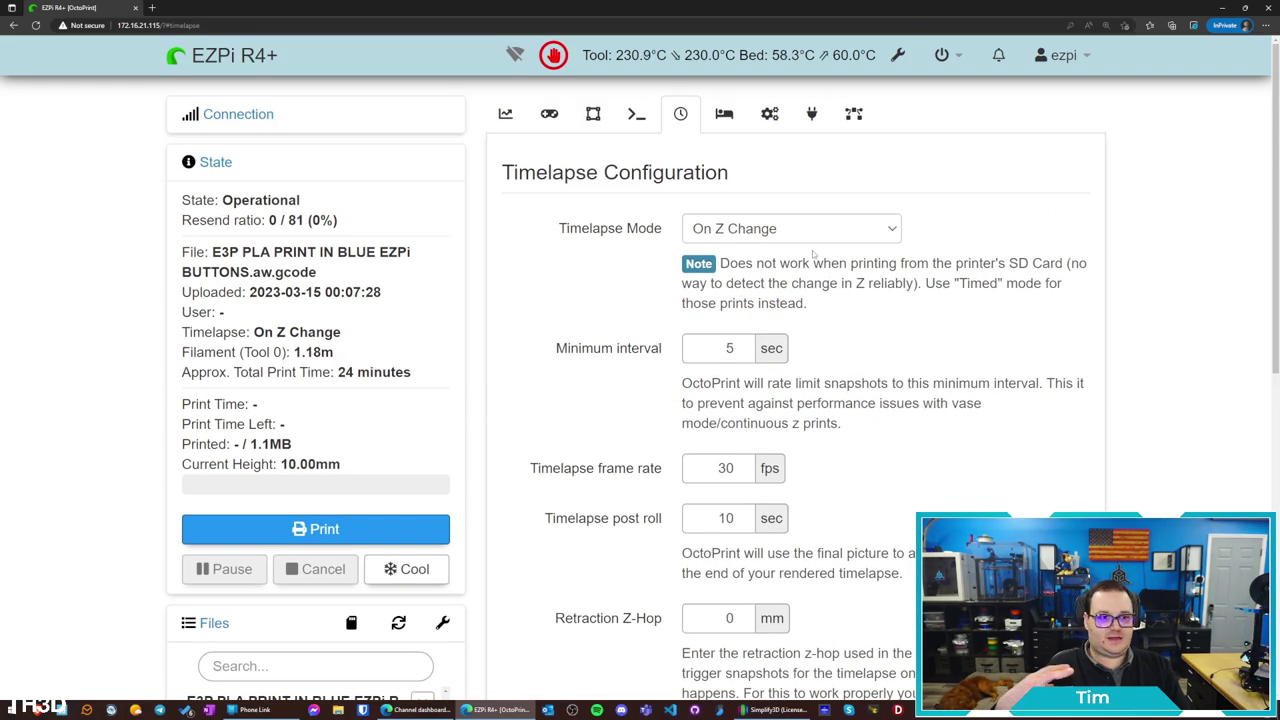
left_click(748, 228)
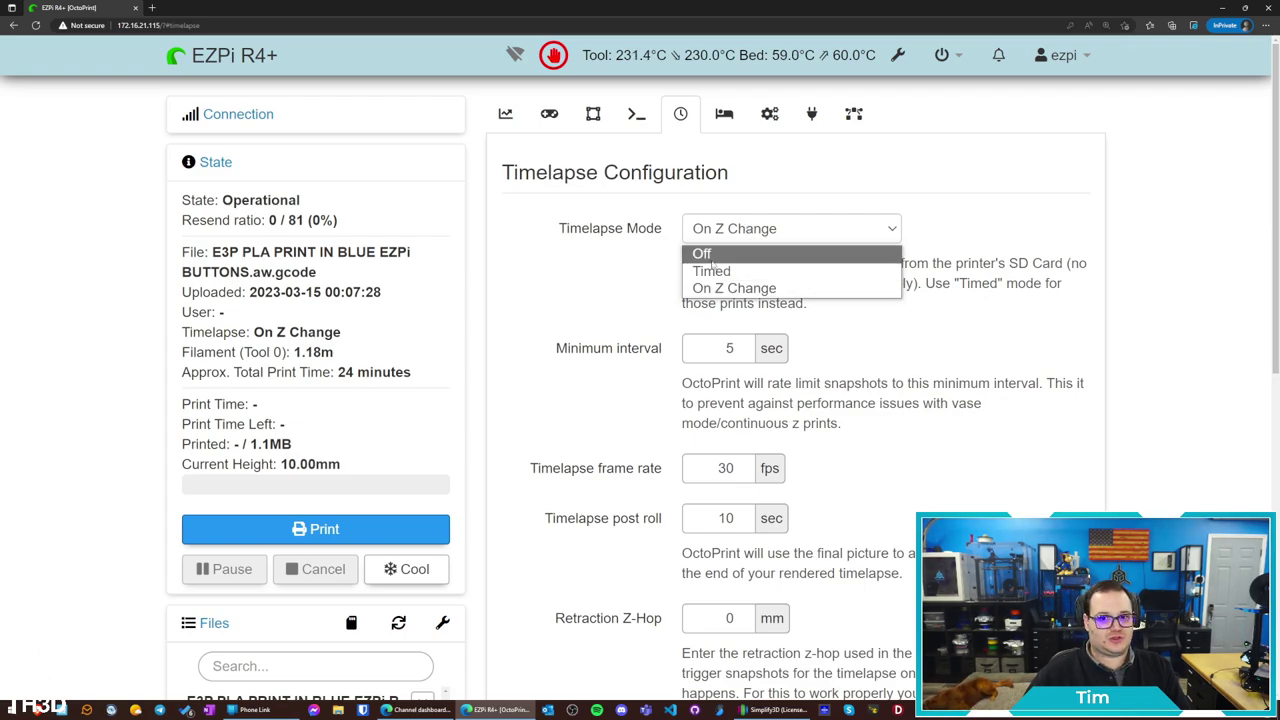
left_click(1014, 214)
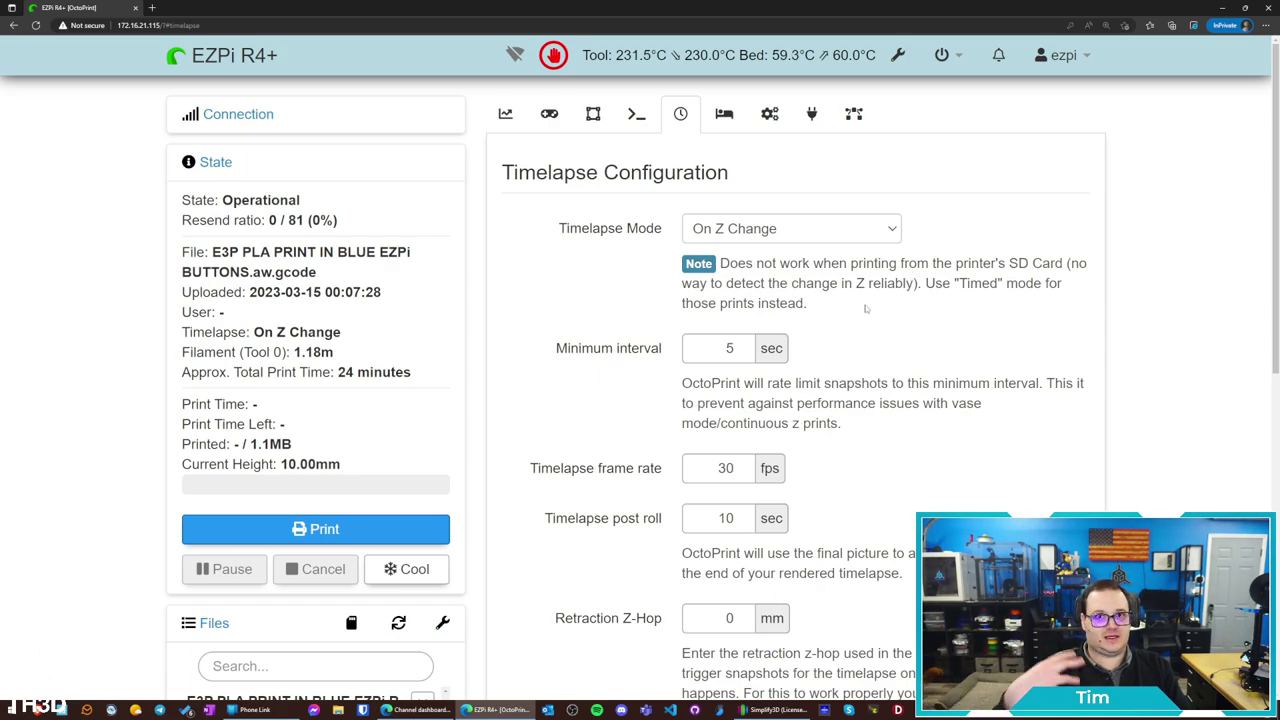
left_click(724, 113)
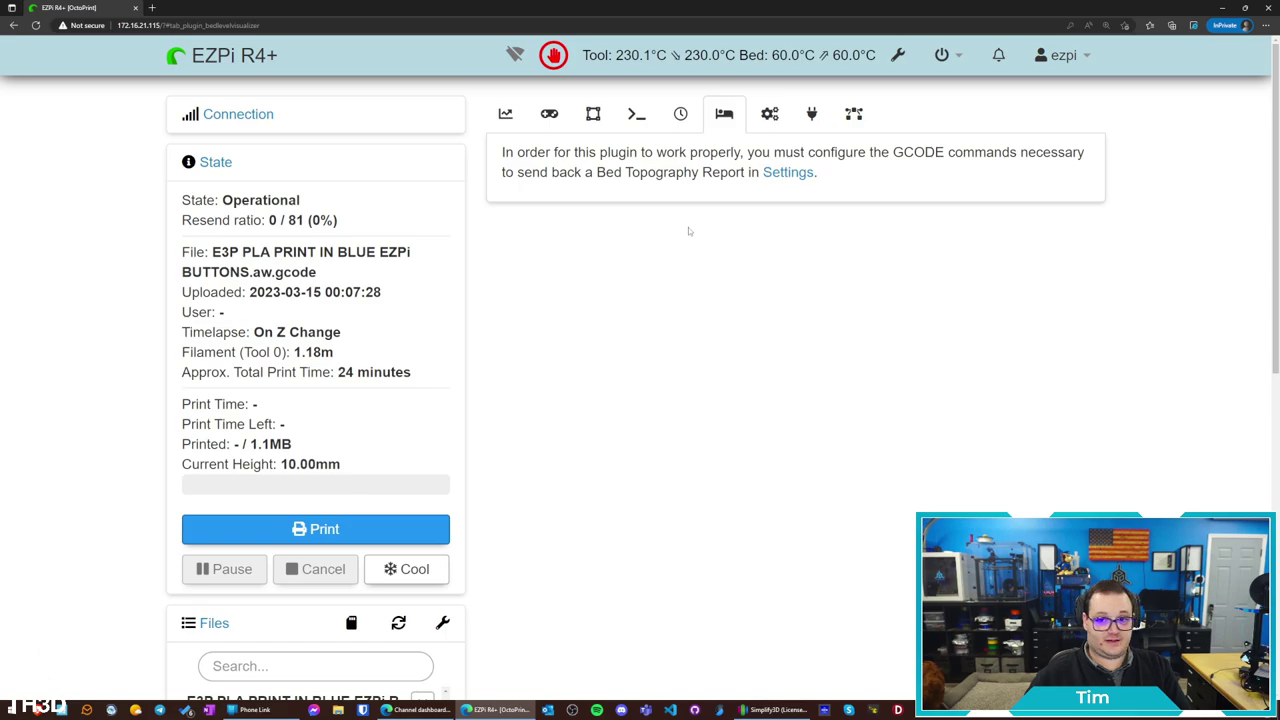
Paste the Marlin bilinear example G-code into the Bed Visualizer mesh update commands
left_click(800, 173)
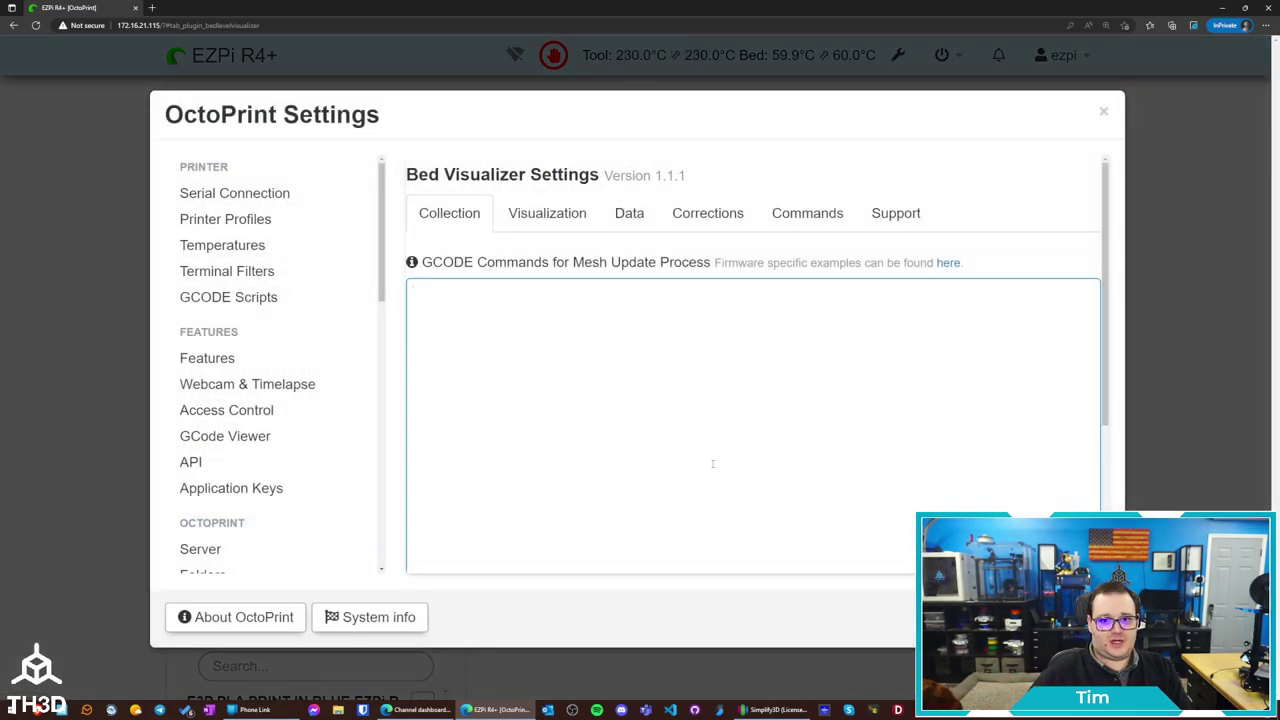
left_click(948, 263)
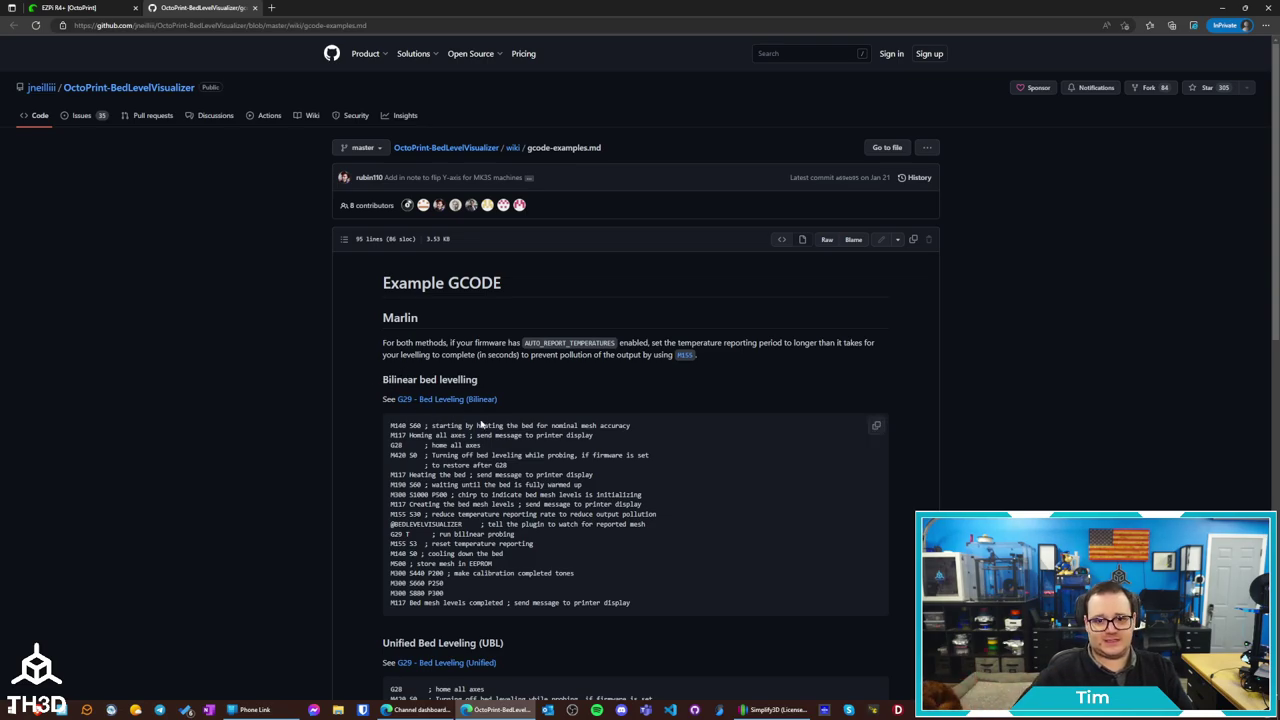
left_click(876, 427)
left_click(65, 8)
left_click(551, 343)
type("M140 S60 ; starting by heating the bed for nominal mesh accuracy M117 Homing all axes ; send message to printer display G28      ; home all axes M420 S0  ; Turning off bed leveling while probing, if firmware is set          ; to restore after G28 M117 Heating the bed ; send message to printer display M190 S60 ; waiting until the bed is fully warmed up M300 S1000 P500 ; chirp to indicate bed mesh levels is initializing M117 Creating the bed mesh levels ; send message to printer display M155 S30 ; reduce temperature reporting rate to reduce output pollution @BEDLEVELVISUALIZER     ; tell the plugin to watch for reported mesh G29 T       ; run bilinear probing M155 S3  ; reset temperature reporting M140 S0 ; cooling down the bed M500 ; store mesh in EEPROM M300 S440 P200 ; make calibration completed tones M300 S660 P250 M300 S880 P300 M117 Bed mesh levels completed ; send message to printer display")
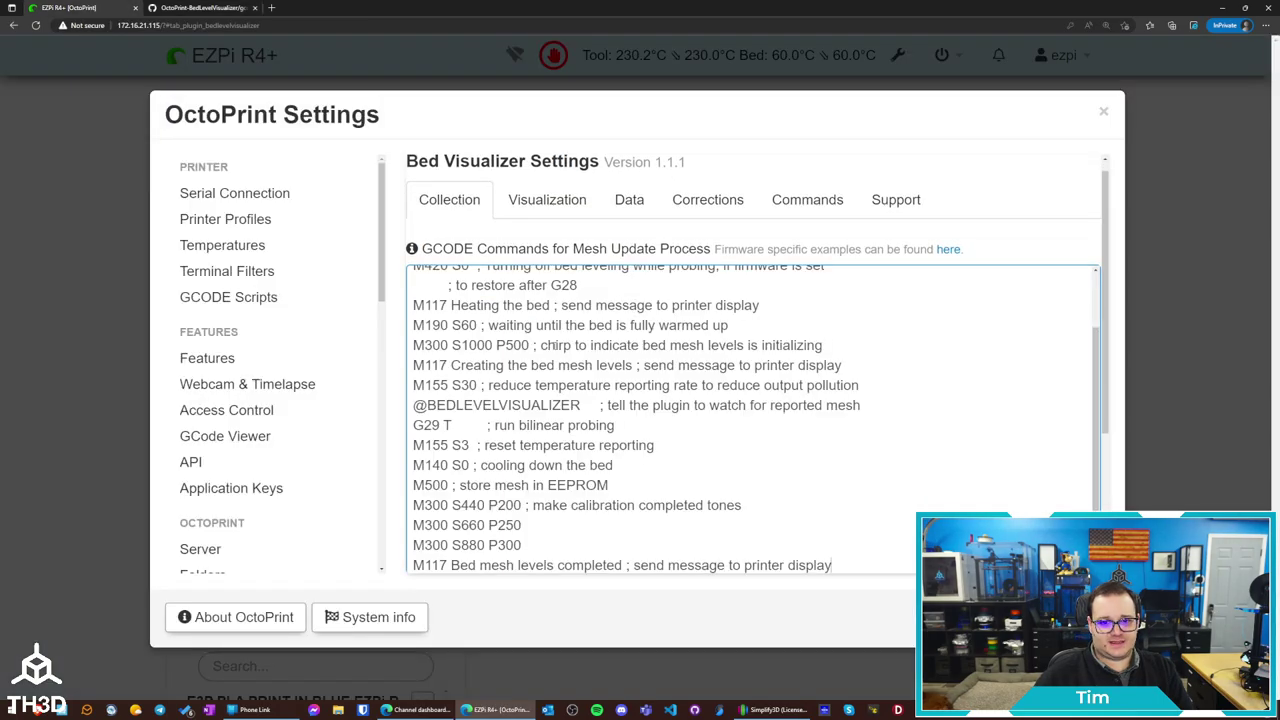
Browse the graph, screw correction, commands, support and collection tabs, then close Settings
left_click(535, 201)
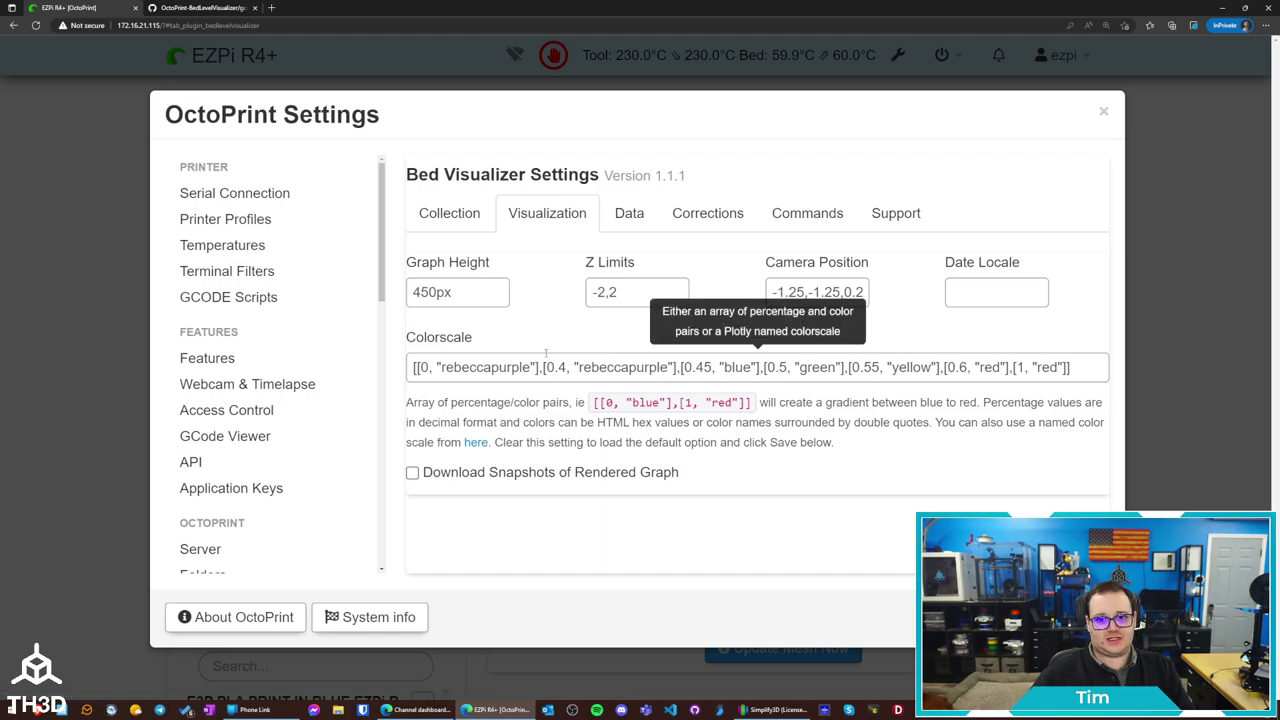
left_click(712, 222)
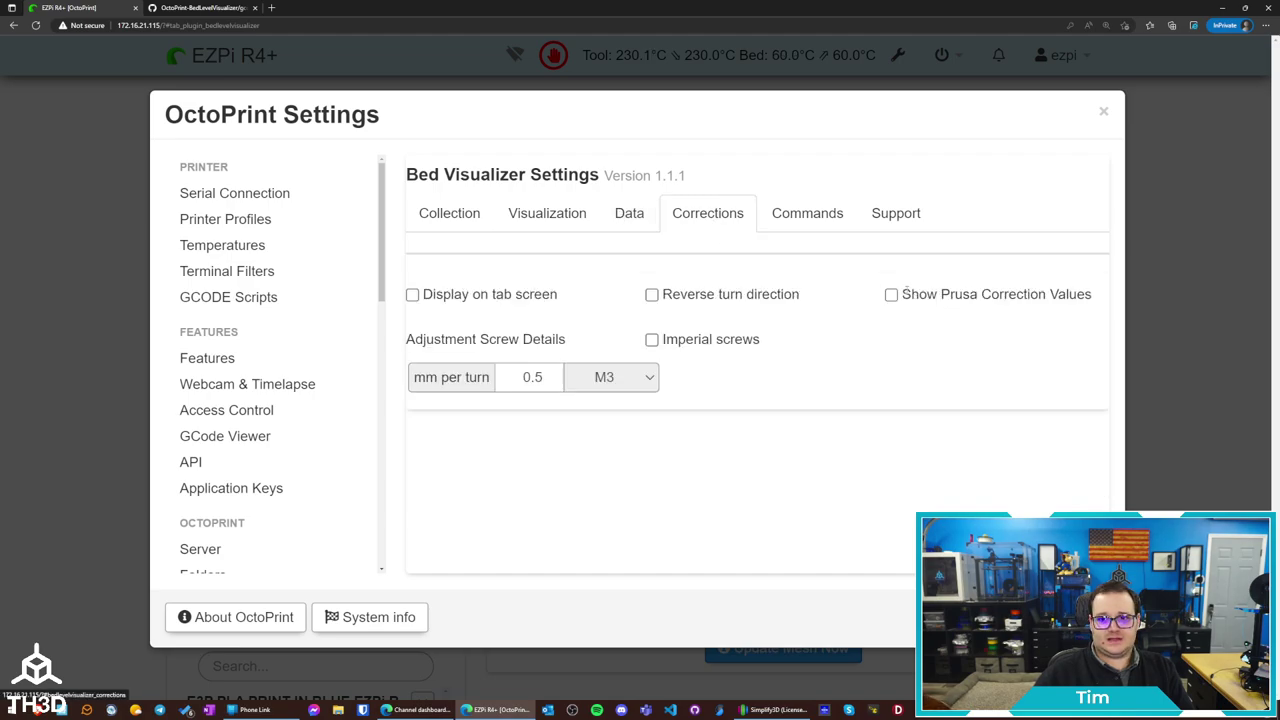
left_click(815, 214)
left_click(882, 214)
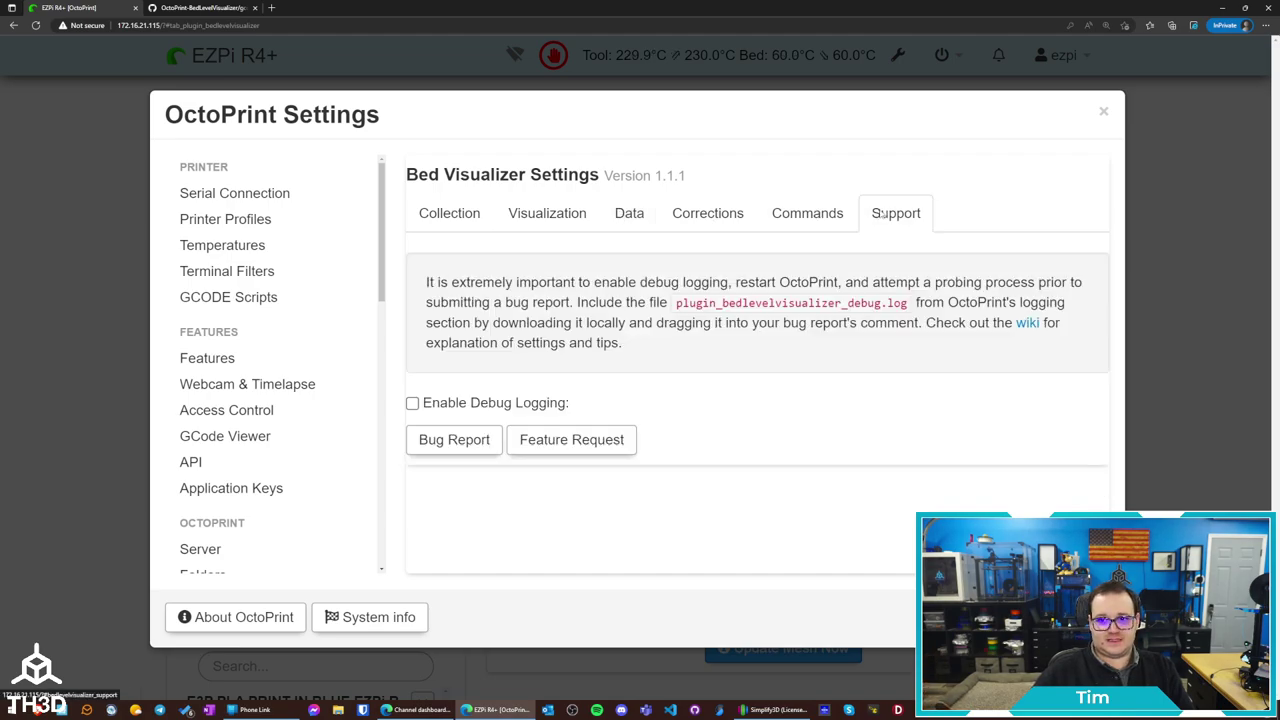
left_click(449, 213)
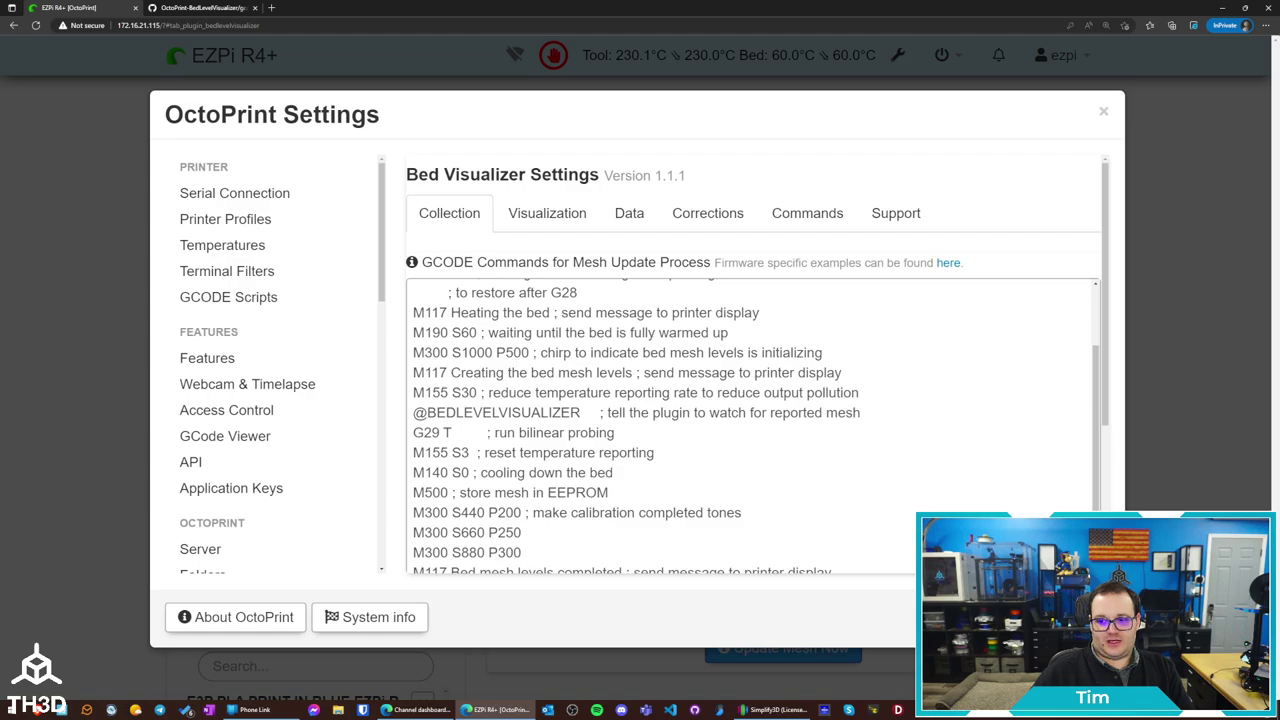
left_click(790, 655)
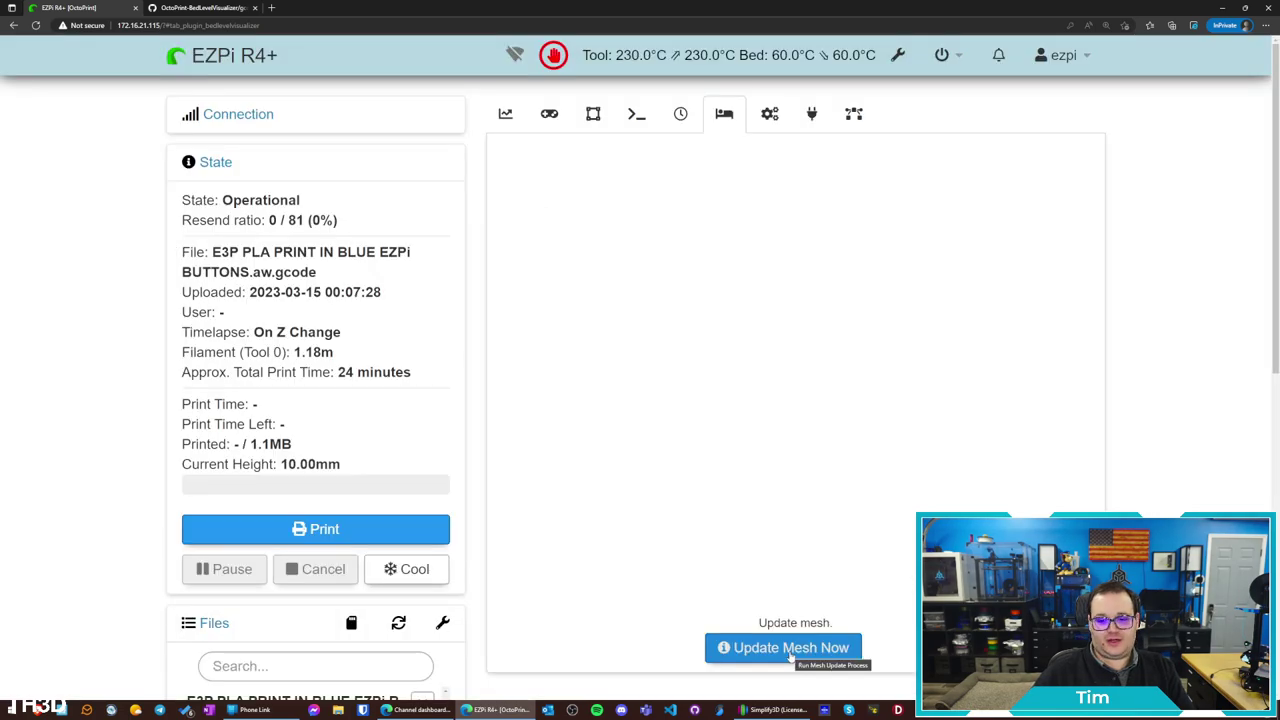
Fetch the saved bed mesh, check the webcam, and rotate the 3-D mesh plot
left_click(785, 648)
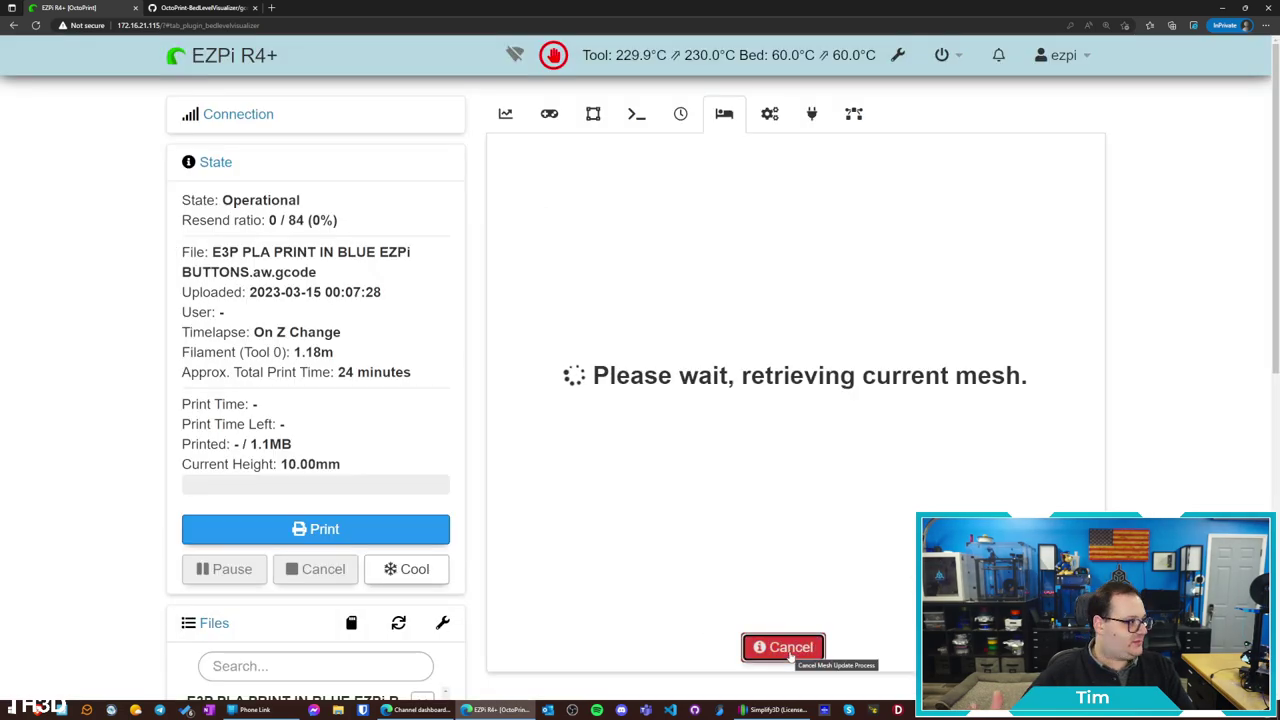
left_click(548, 115)
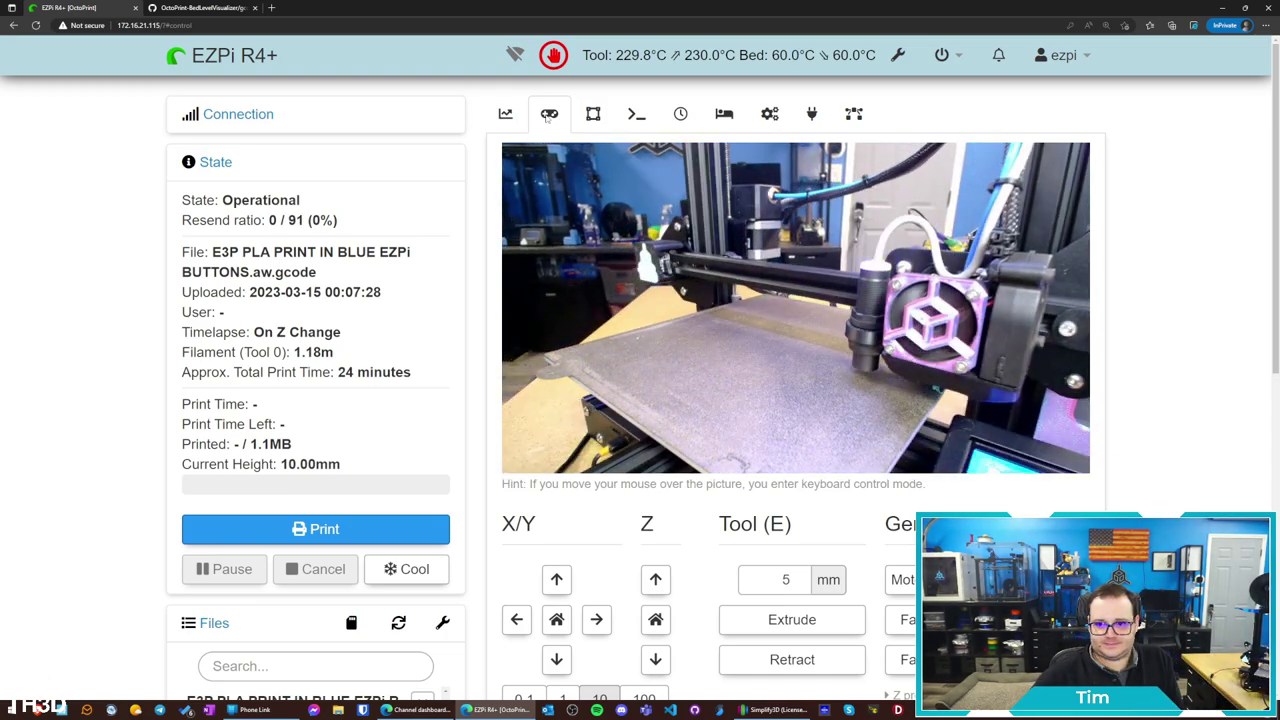
left_click(714, 117)
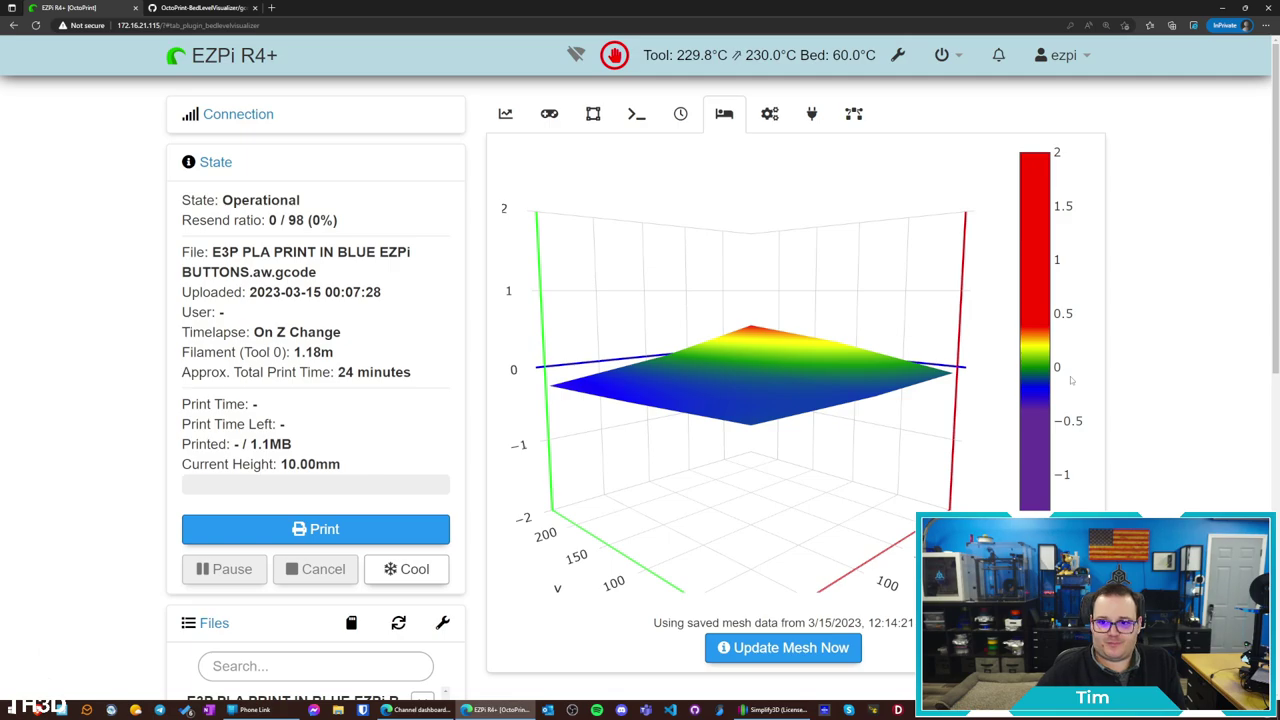
left_click_drag(930, 400, 880, 385)
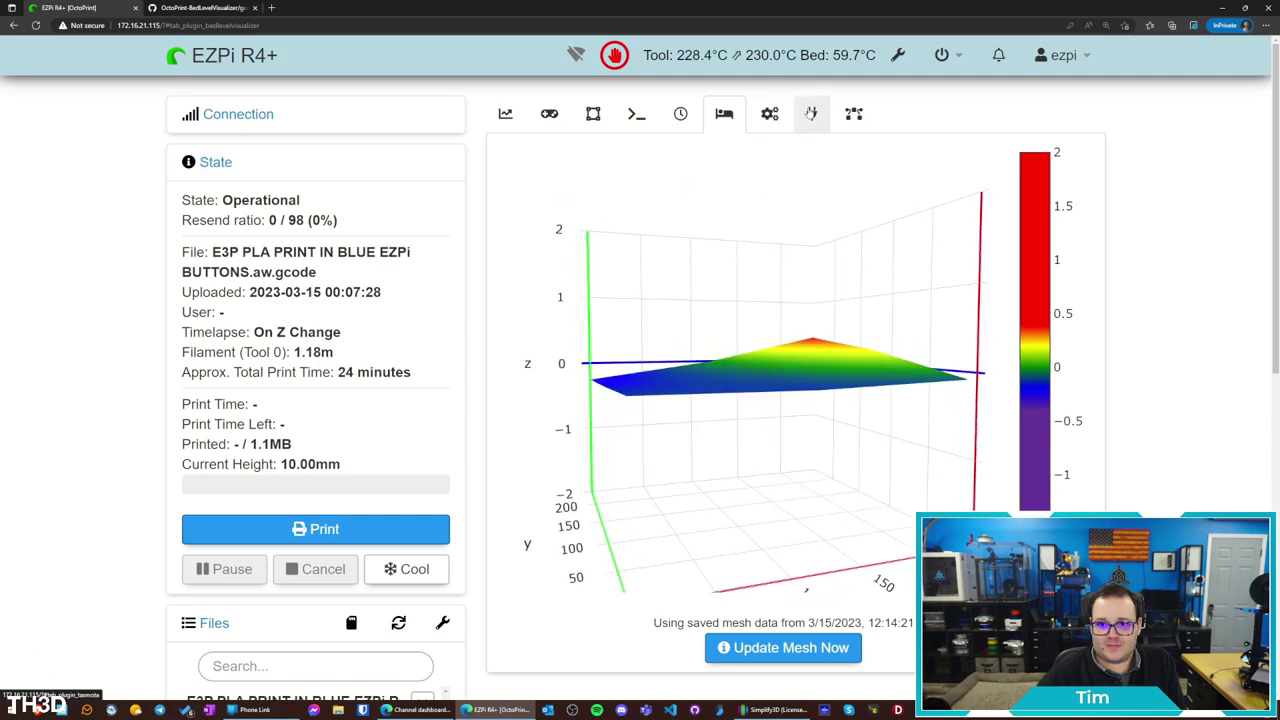
left_click(769, 113)
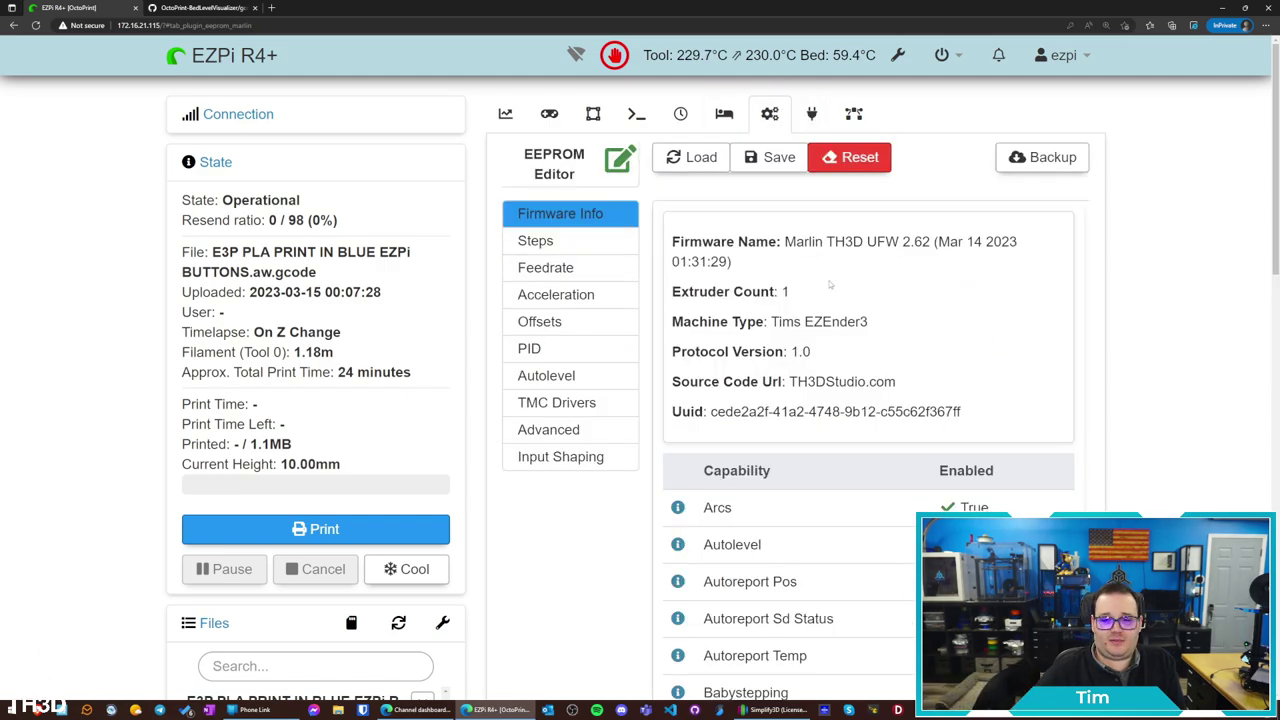
Reset the EEPROM to defaults and browse its sections down to TMC driver currents
left_click(855, 160)
left_click(874, 446)
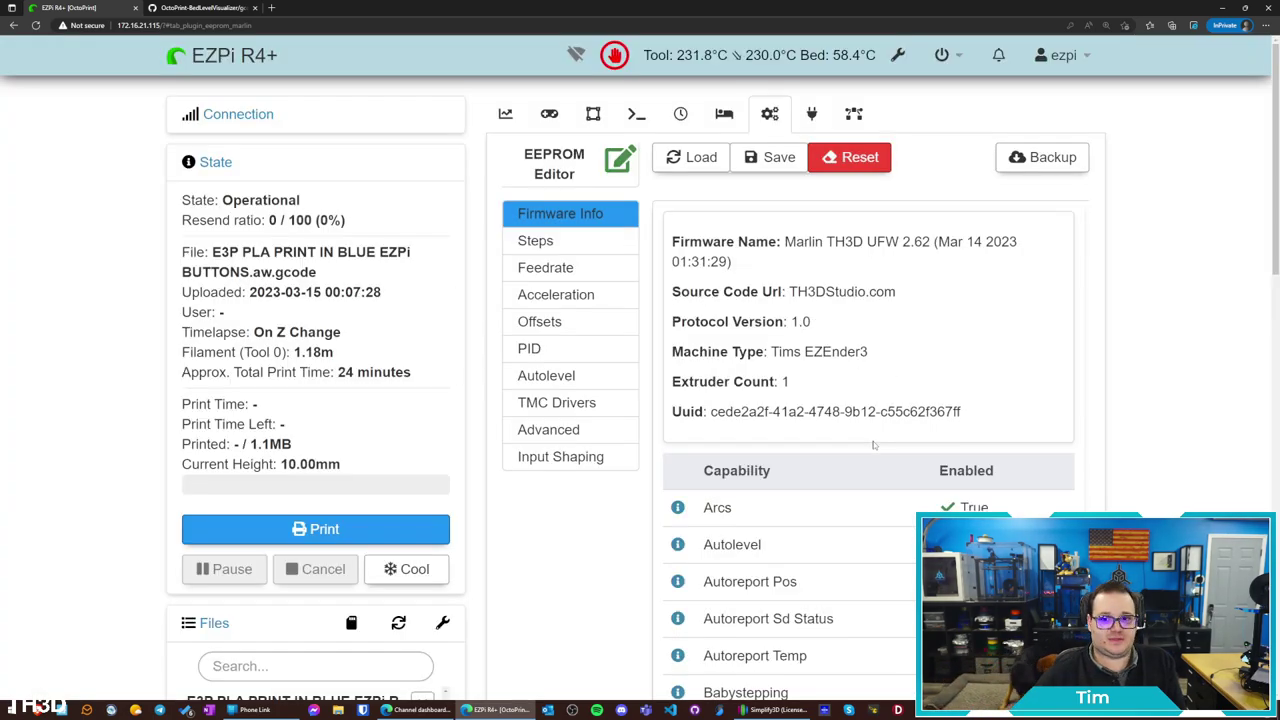
left_click(538, 242)
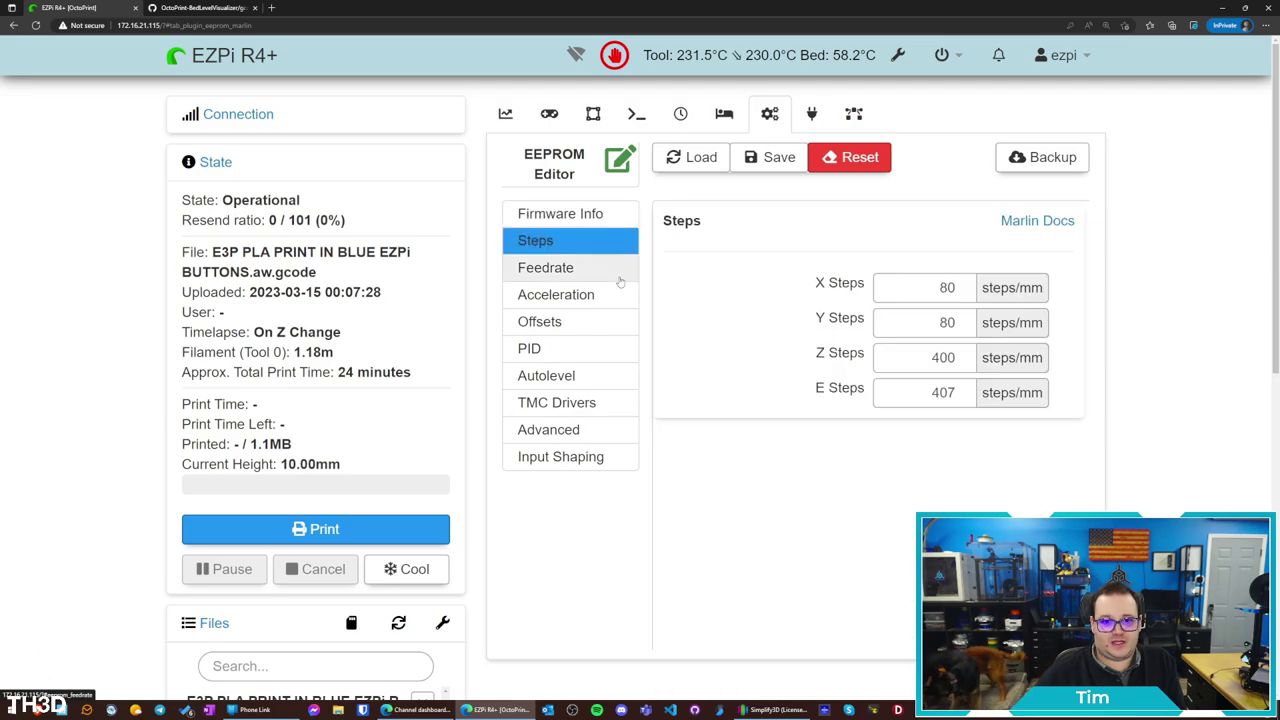
left_click(560, 270)
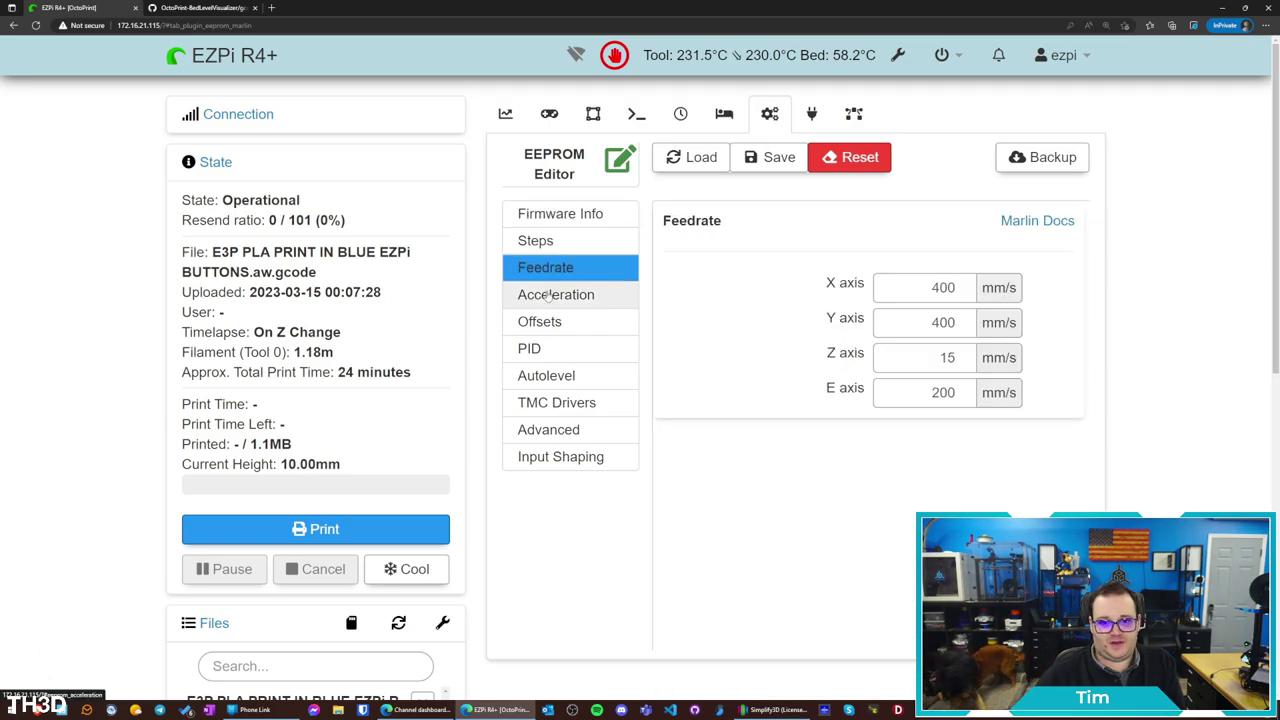
left_click(550, 295)
left_click(545, 322)
left_click(560, 347)
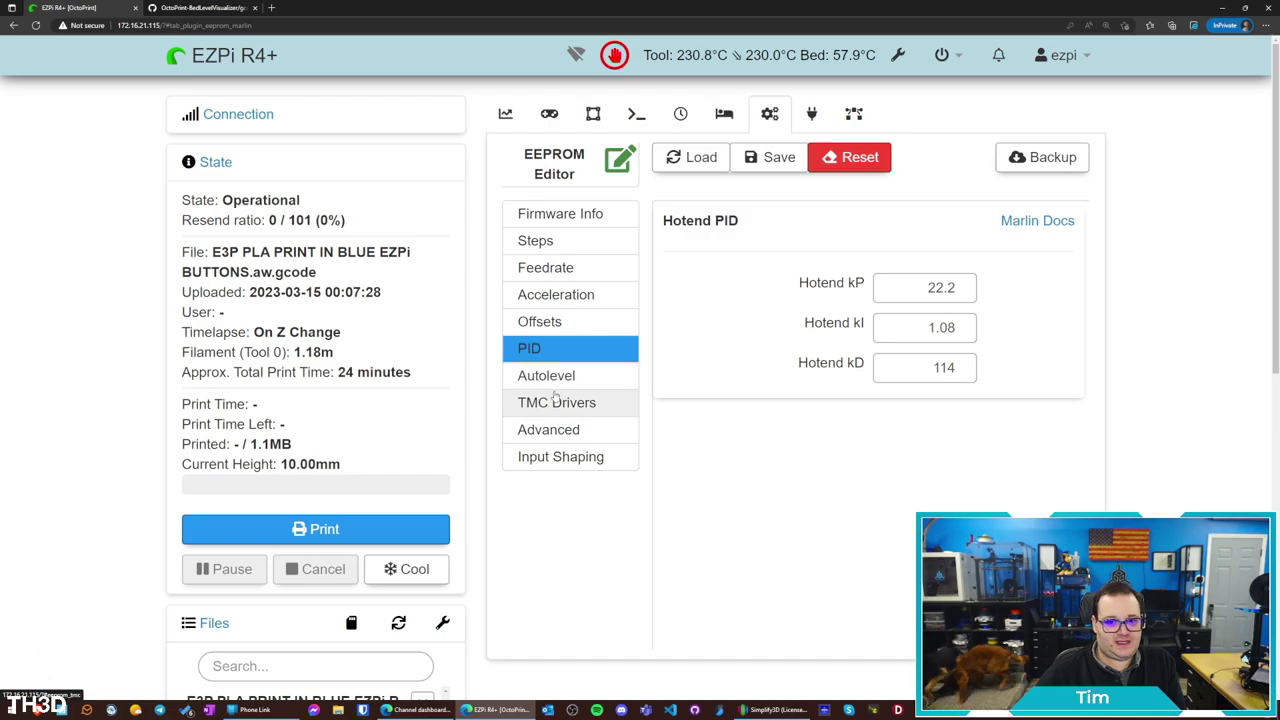
left_click(566, 376)
left_click(570, 403)
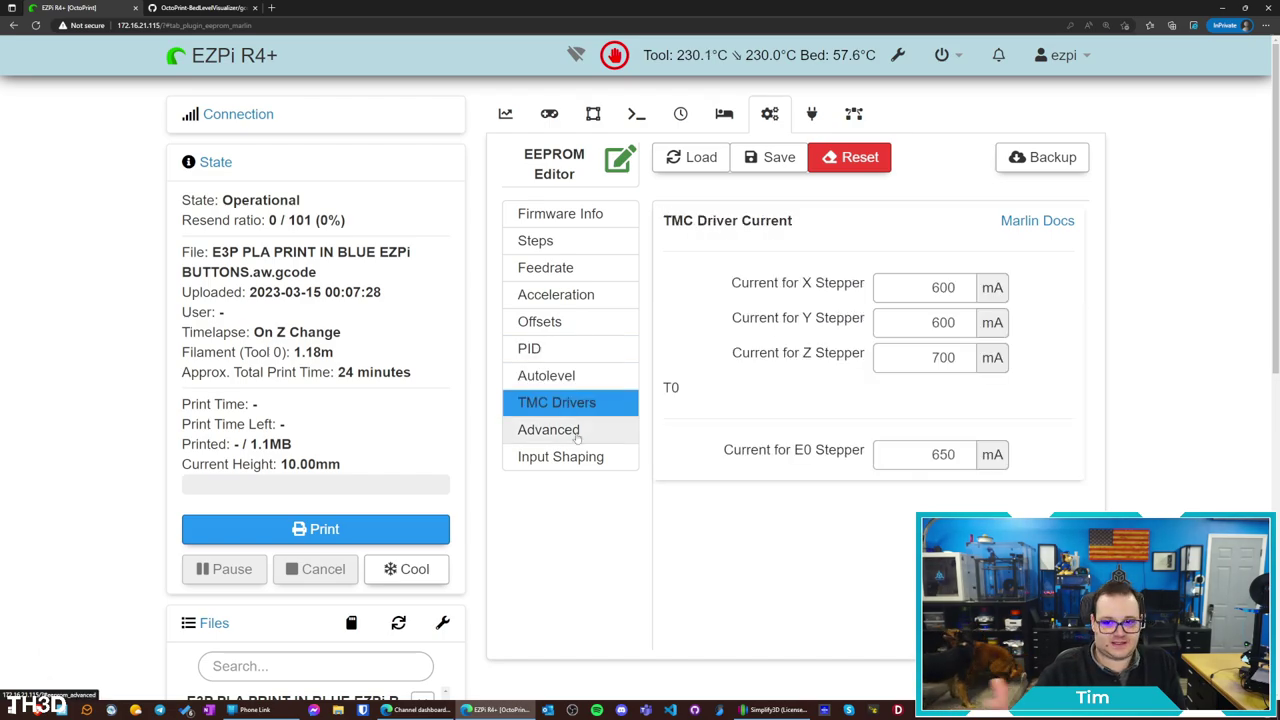
Change the Z stepper current from 700 to 800 mA and save to EEPROM
double_click(930, 287)
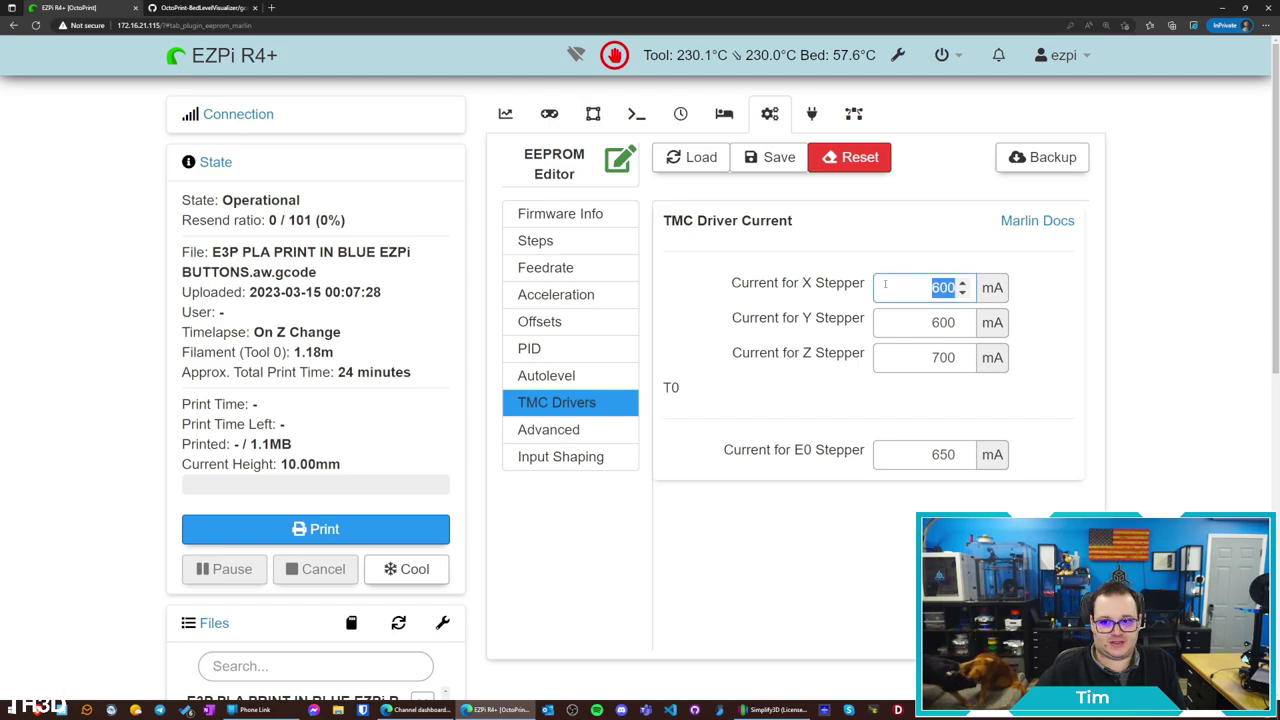
double_click(930, 322)
left_click(915, 356)
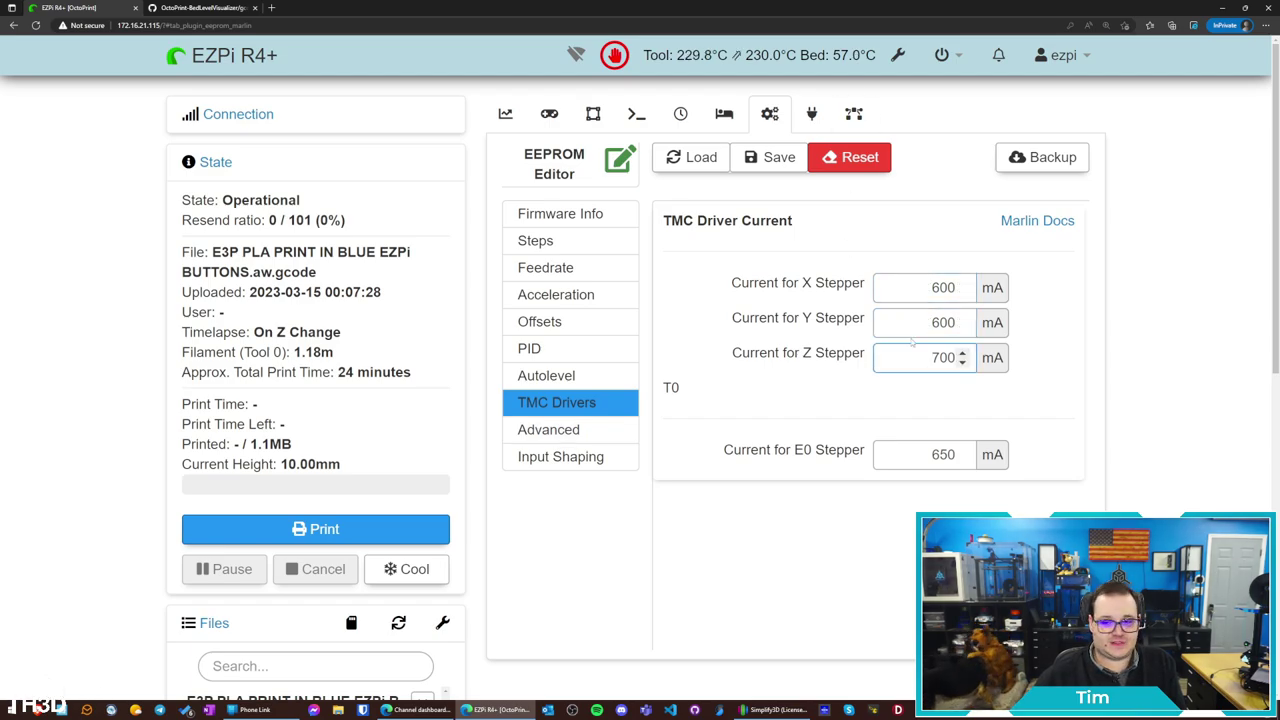
double_click(938, 360)
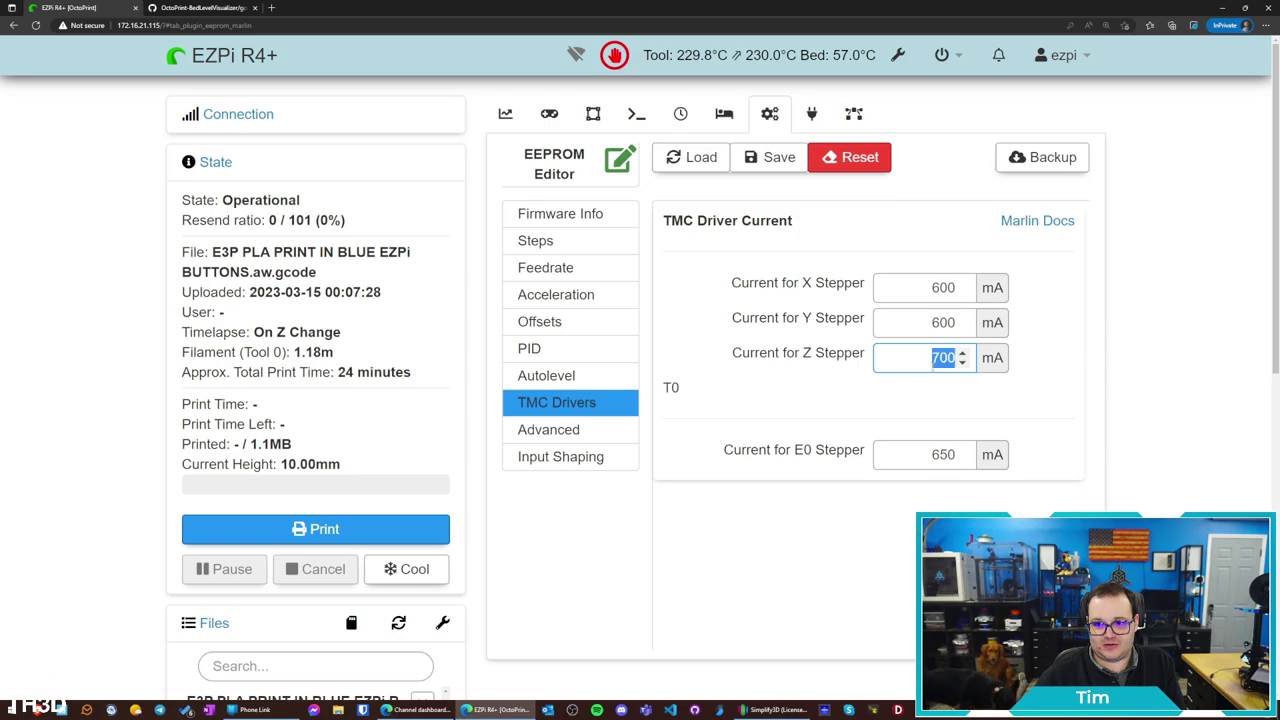
type("800")
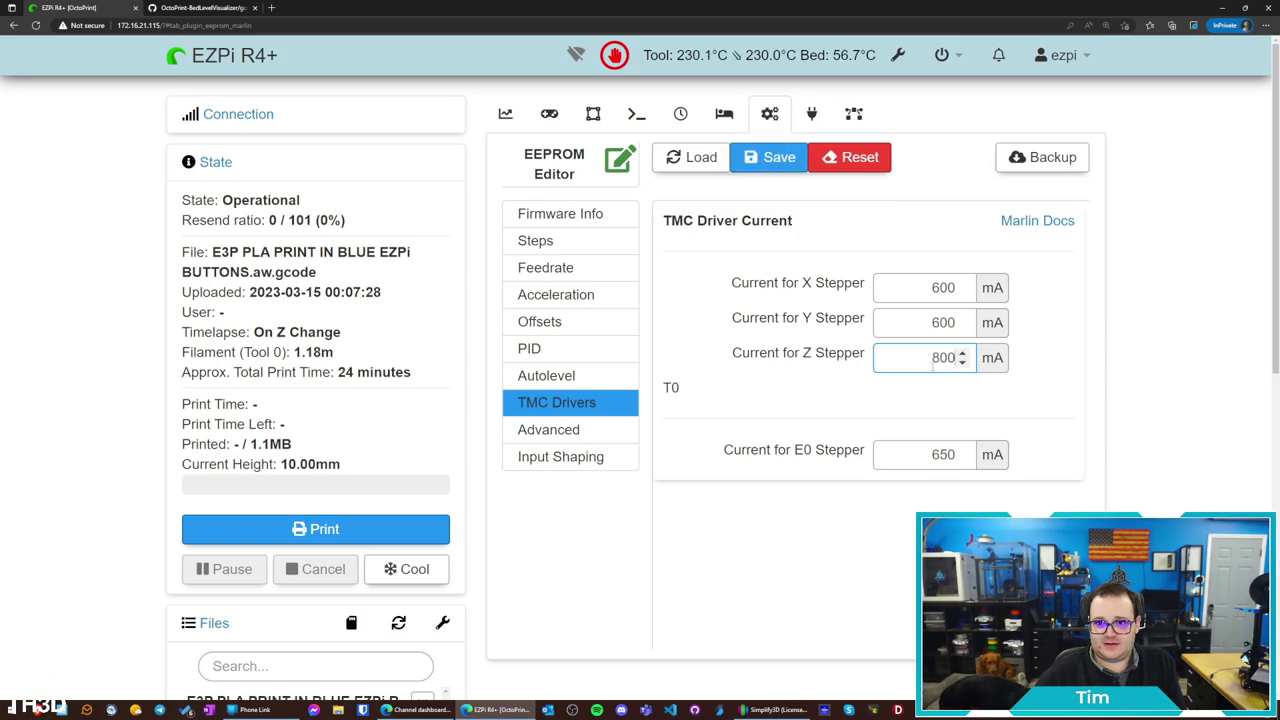
left_click(775, 158)
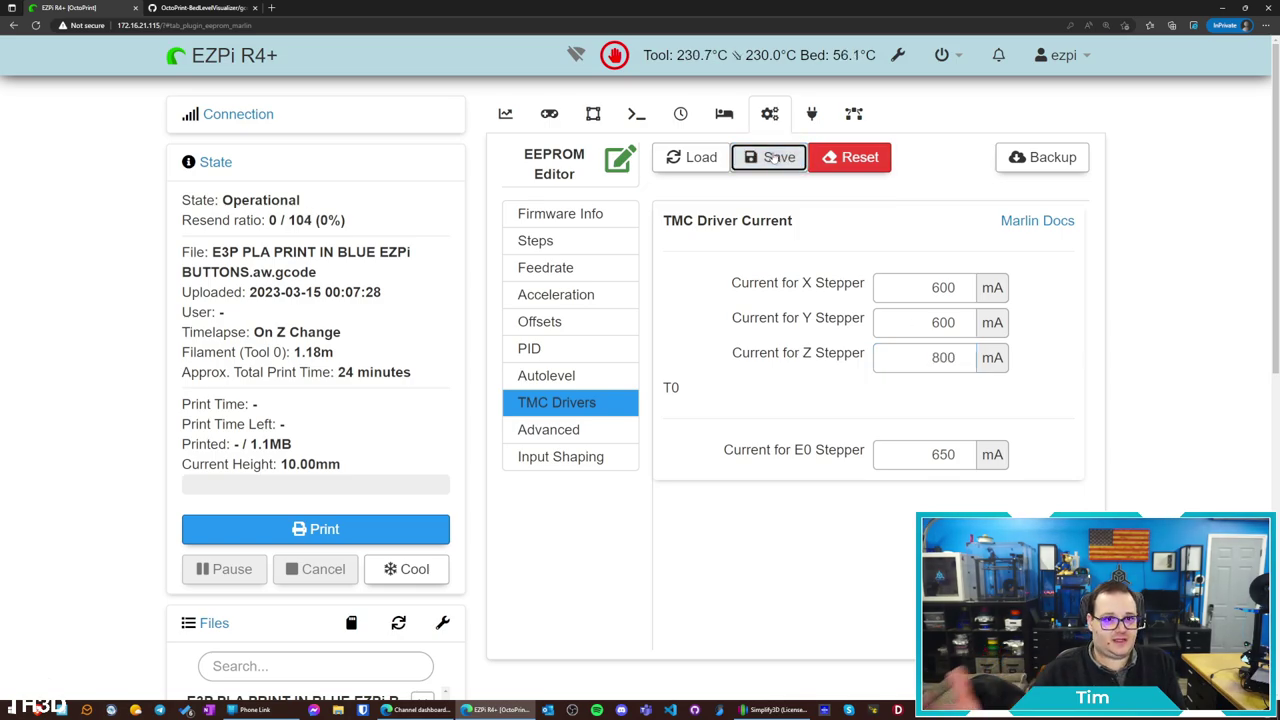
Create a new EEPROM backup, then view the Tasmota power chart
left_click(1056, 164)
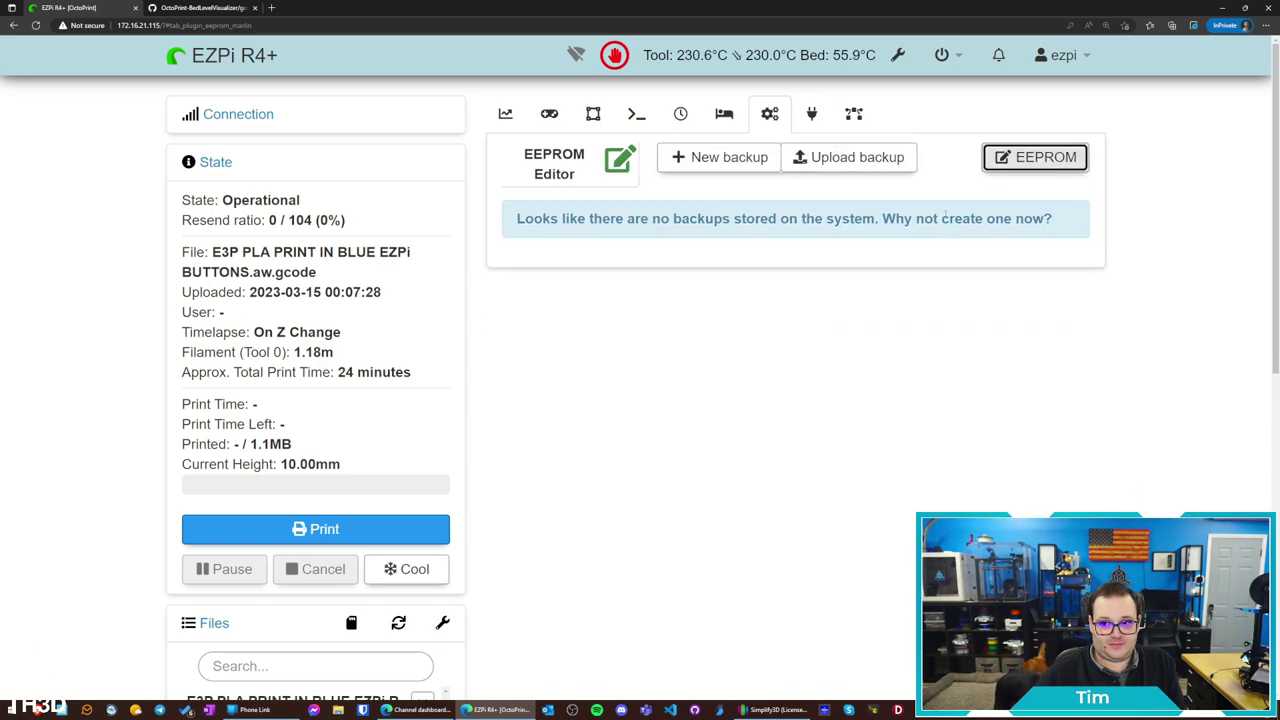
left_click(731, 166)
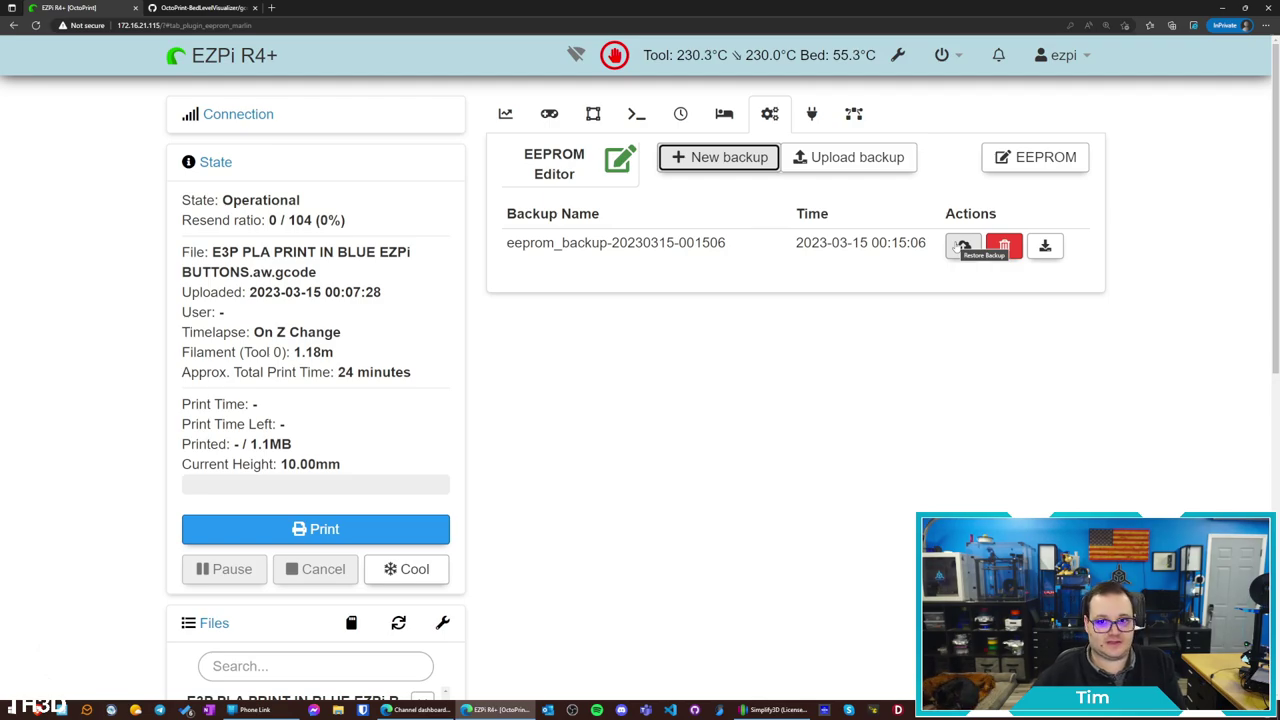
left_click(811, 113)
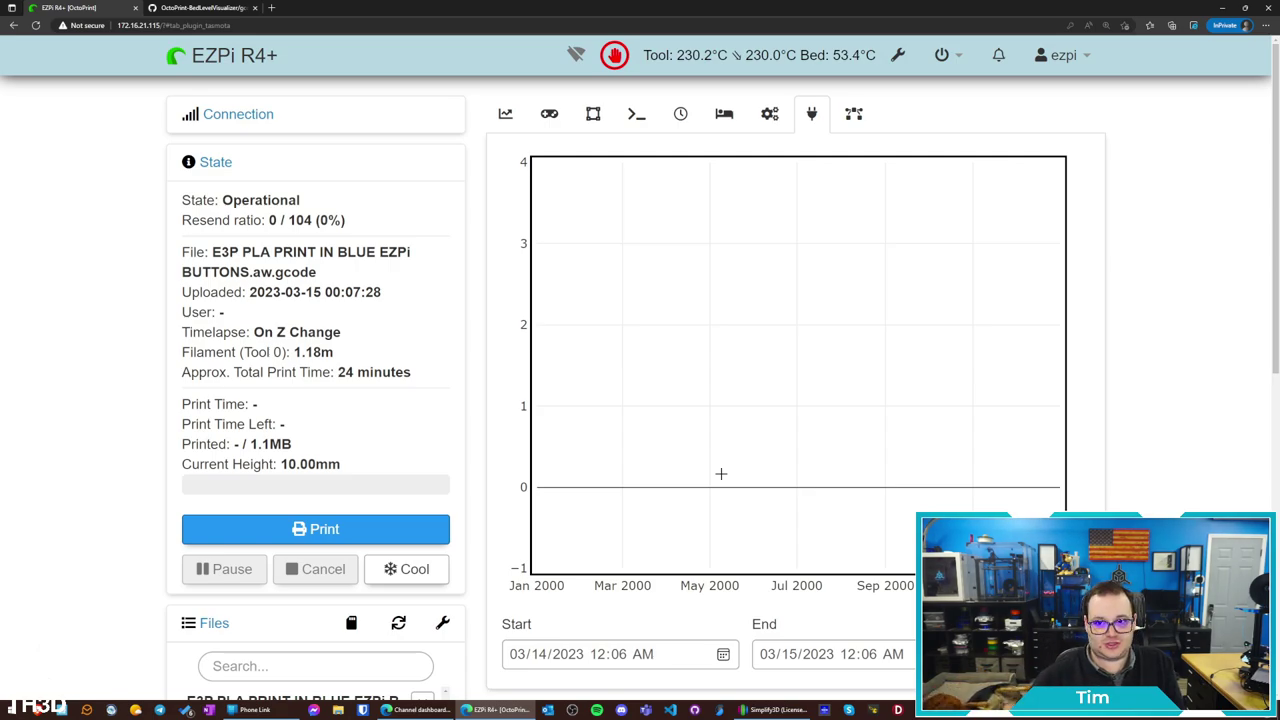
Show the Arc-Welder run configuration and statistics, then open its plugin settings
left_click(853, 114)
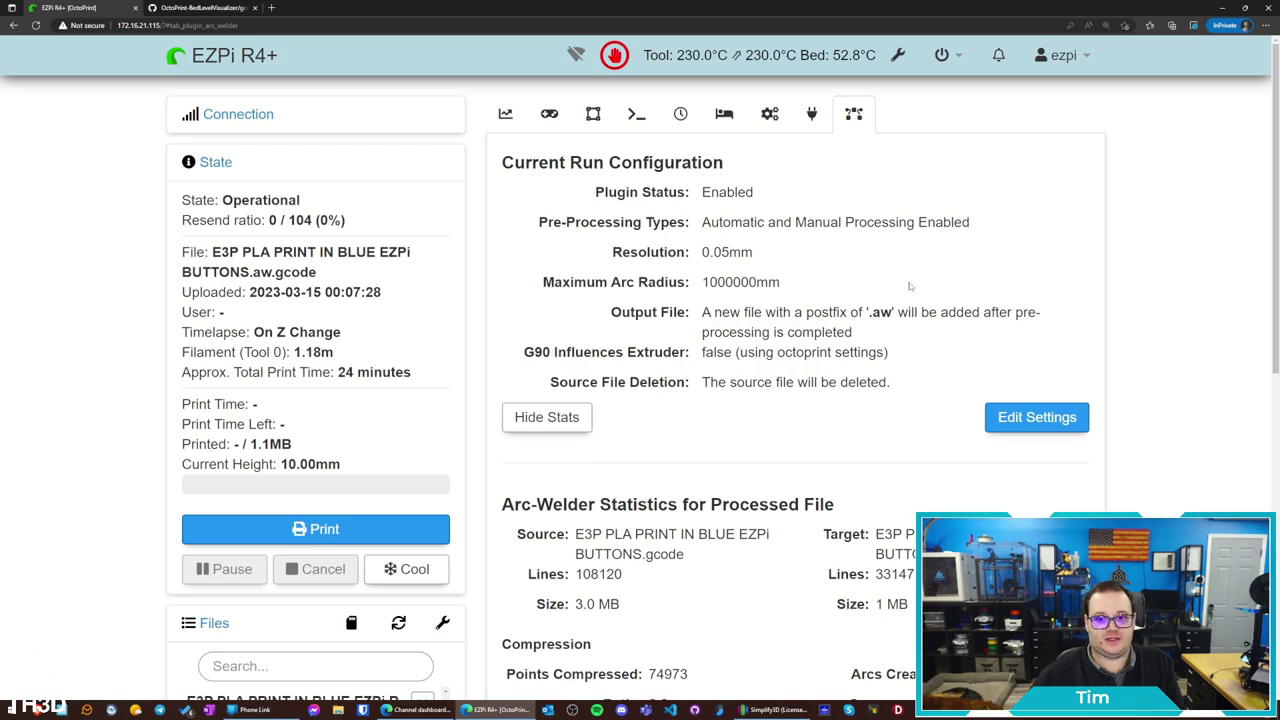
left_click(1028, 420)
Scroll through the Arc-Welder settings, then clear the heater targets with Cool
scroll(1027, 423, "down", 10)
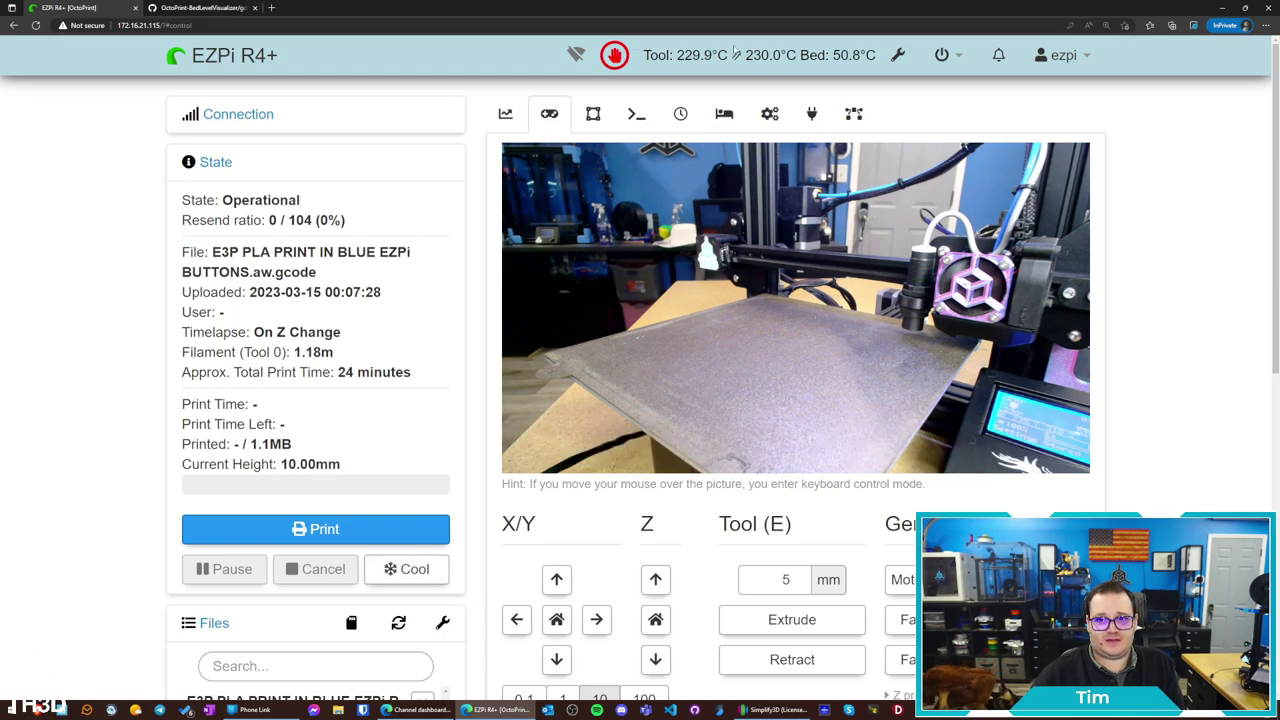
left_click(390, 569)
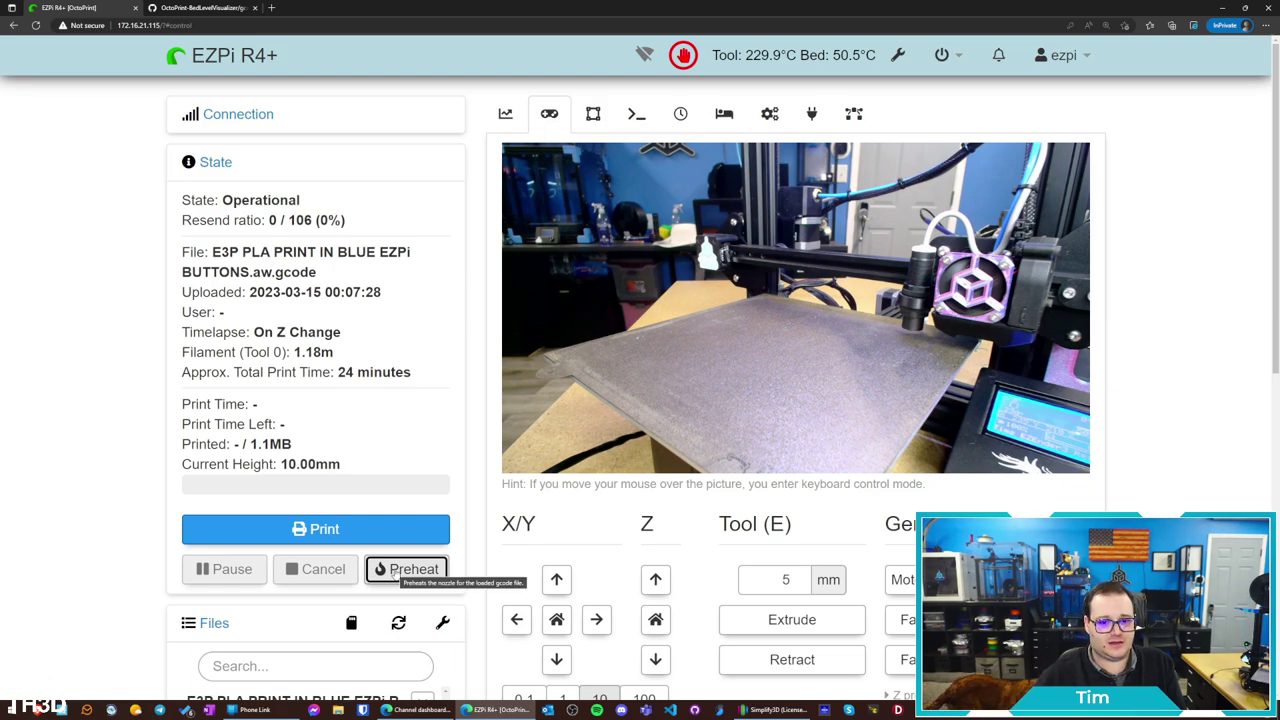
Preheat to 230 °C hotend and 60 °C bed, then print E3P PLA PRINT IN BLUE EZPi BUTTONS.aw.gcode
left_click(410, 569)
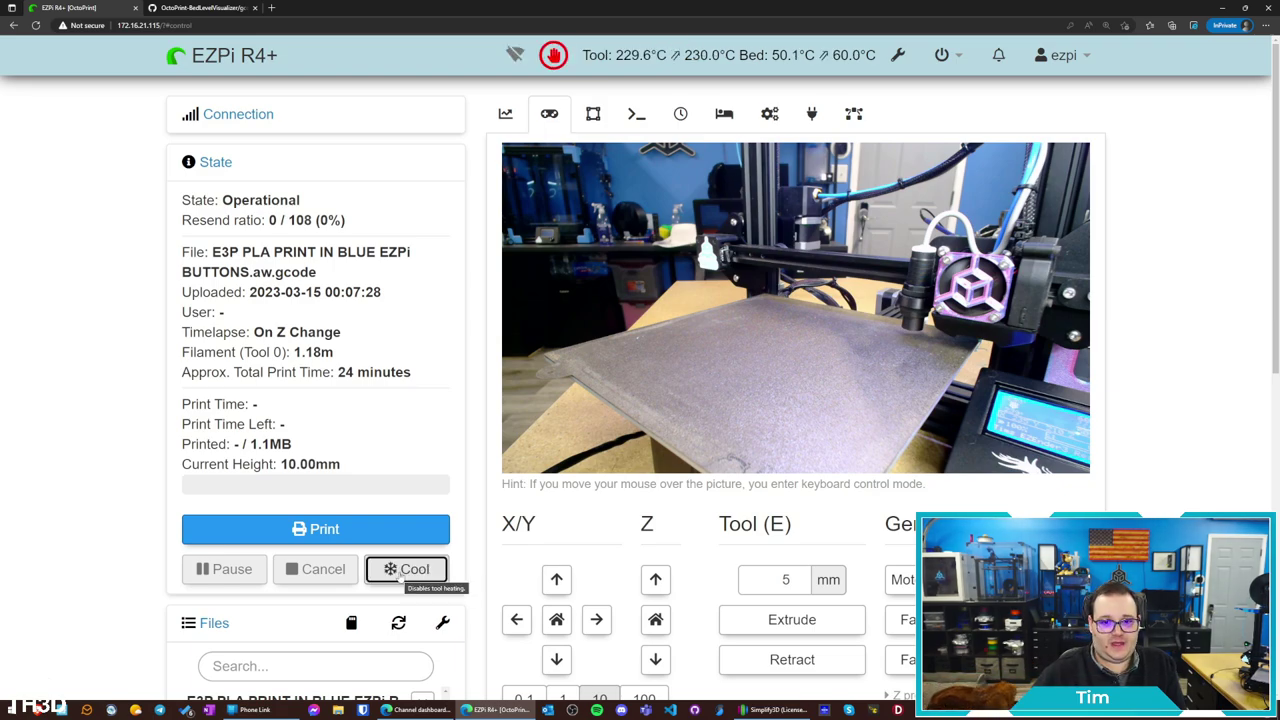
mouse_move(718, 290)
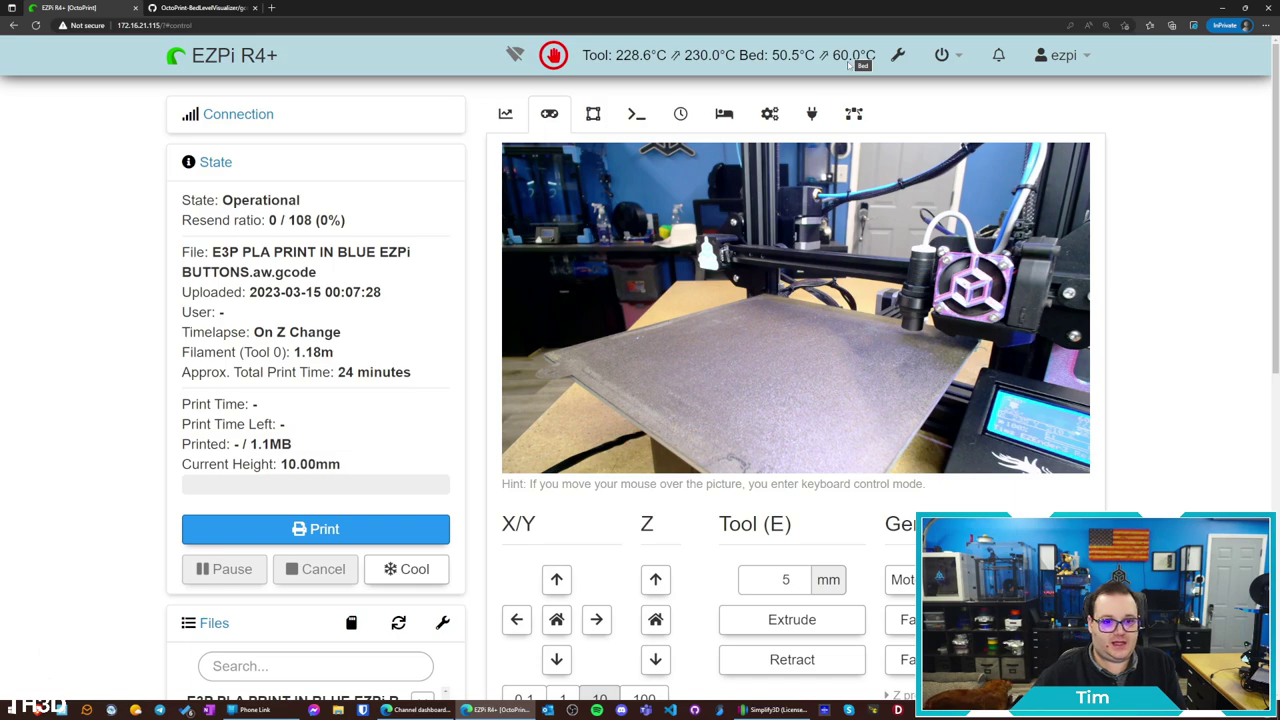
left_click(366, 534)
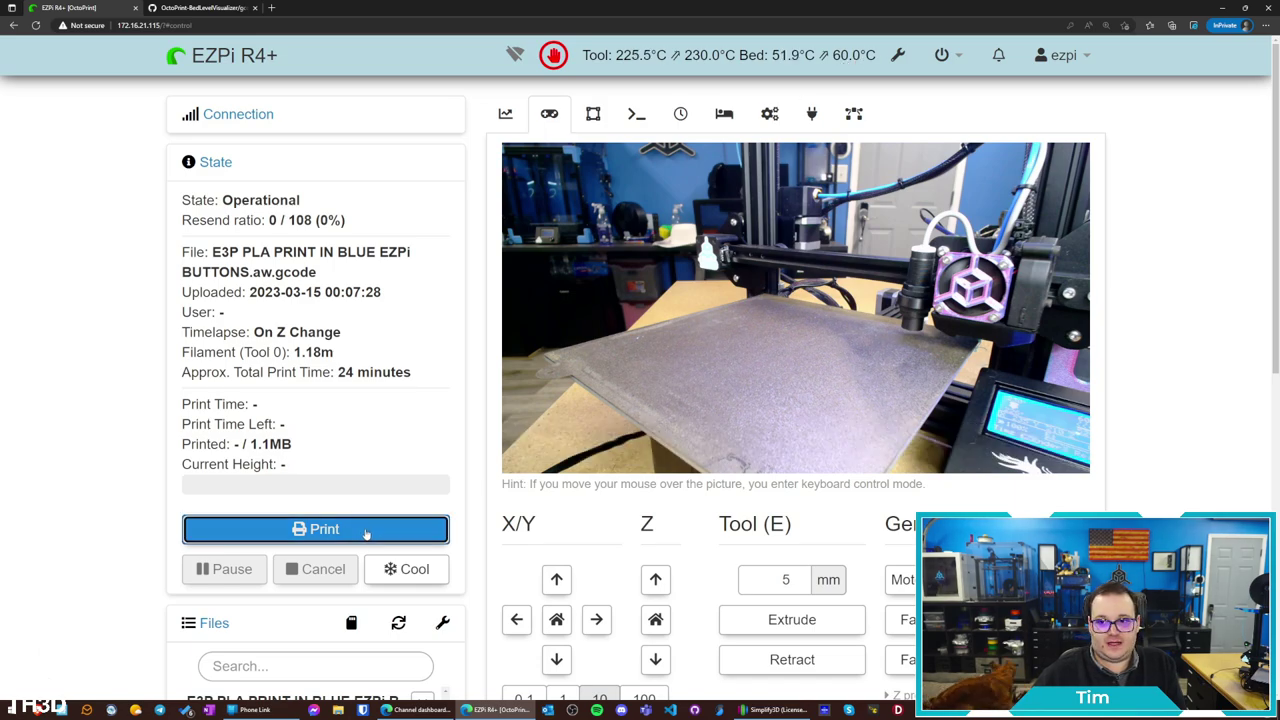